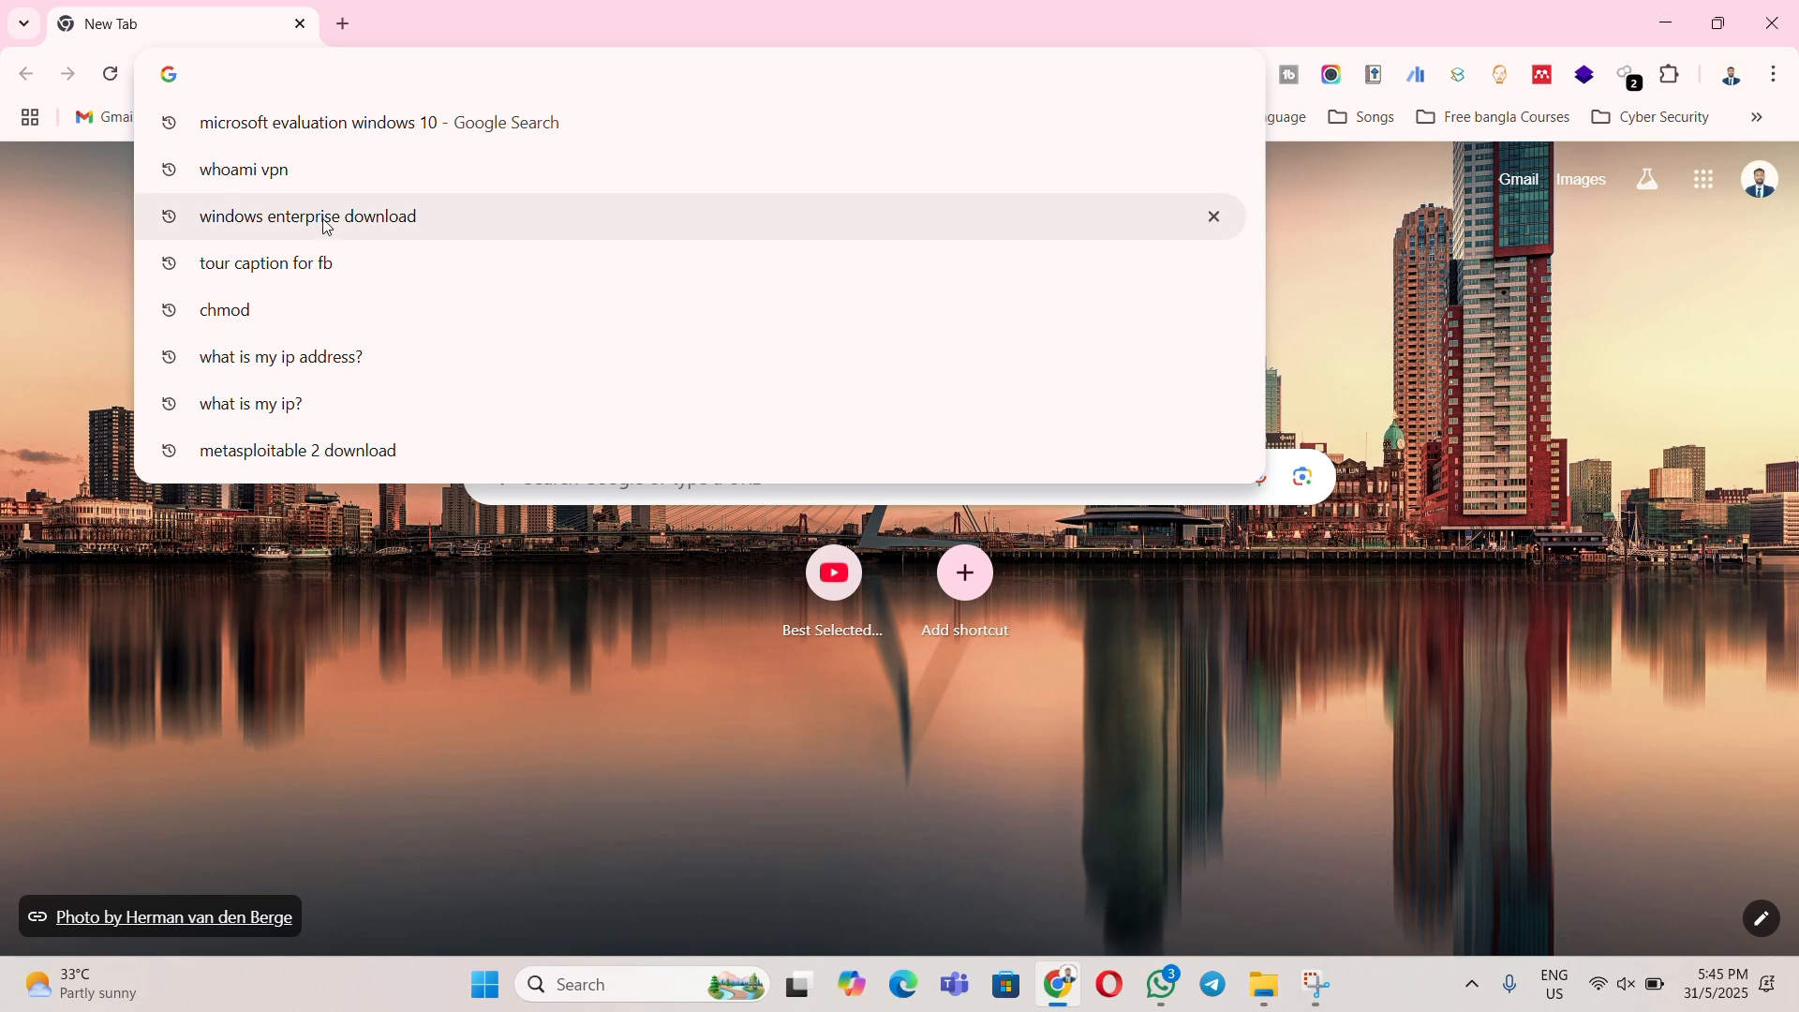
- Search 'windows enterprise download' and open Microsoft's Windows 10 Enterprise evaluation page
left_click(327, 227)
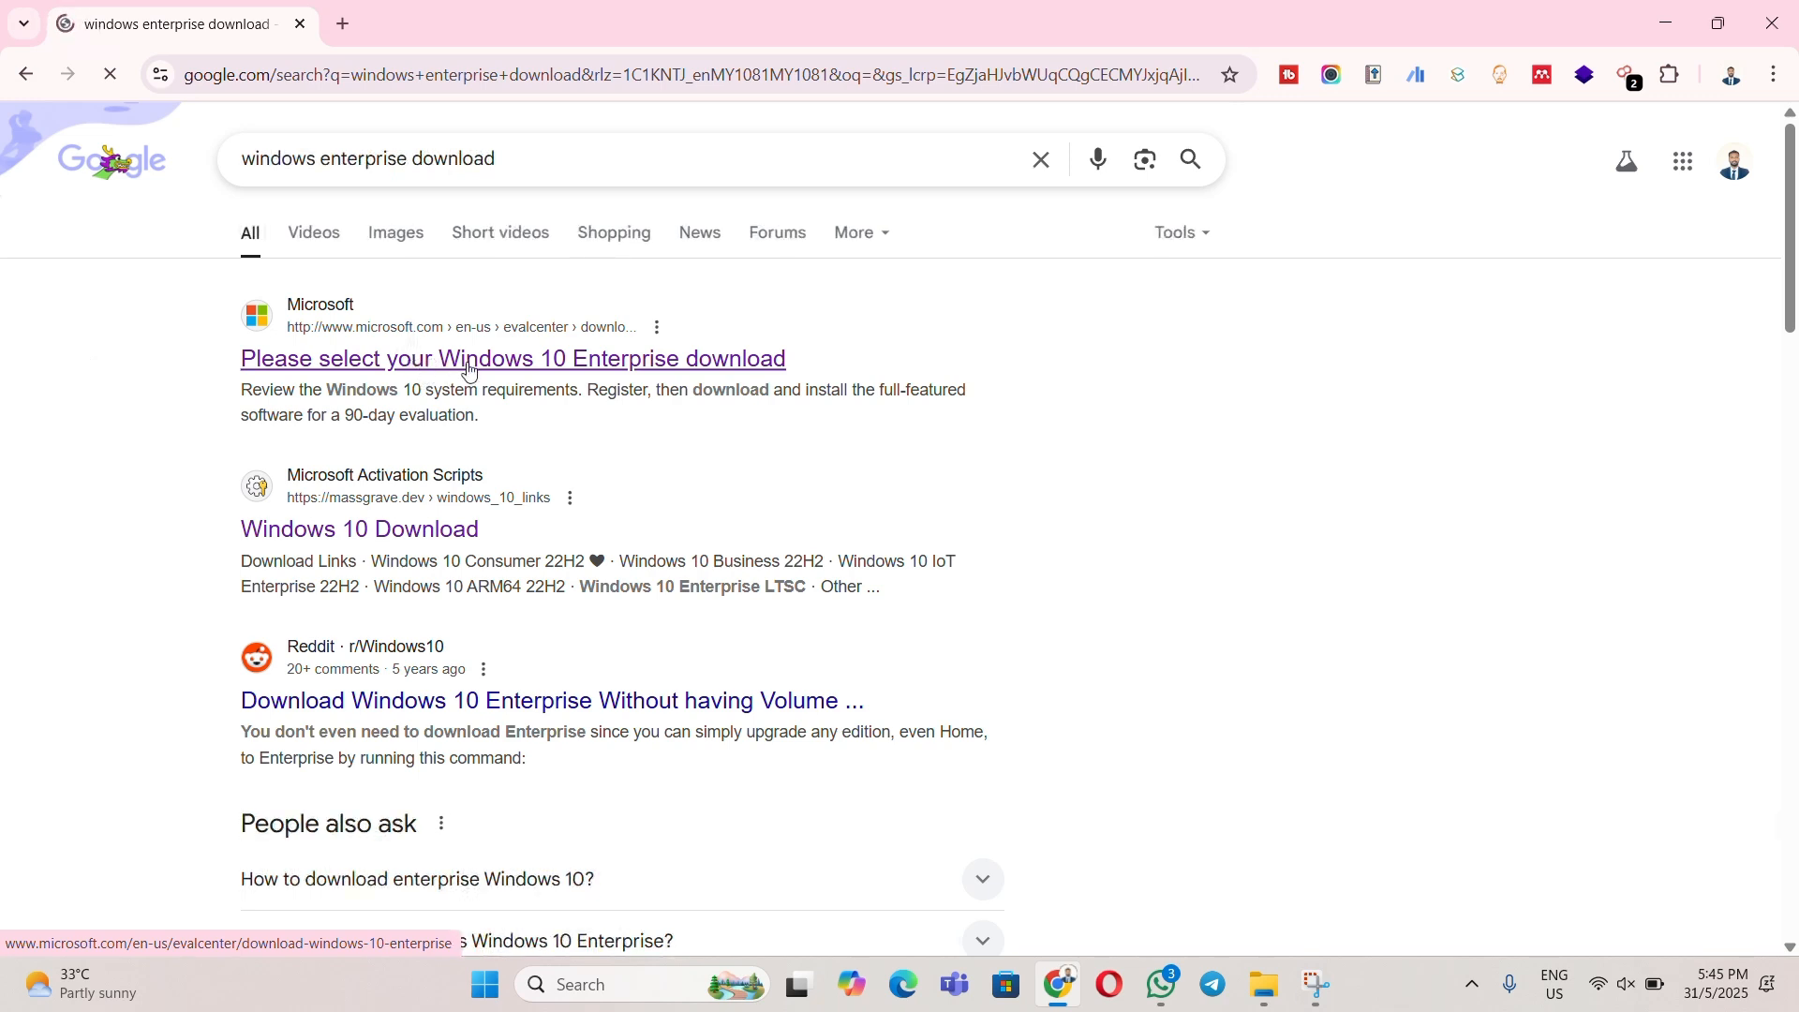
left_click(337, 339)
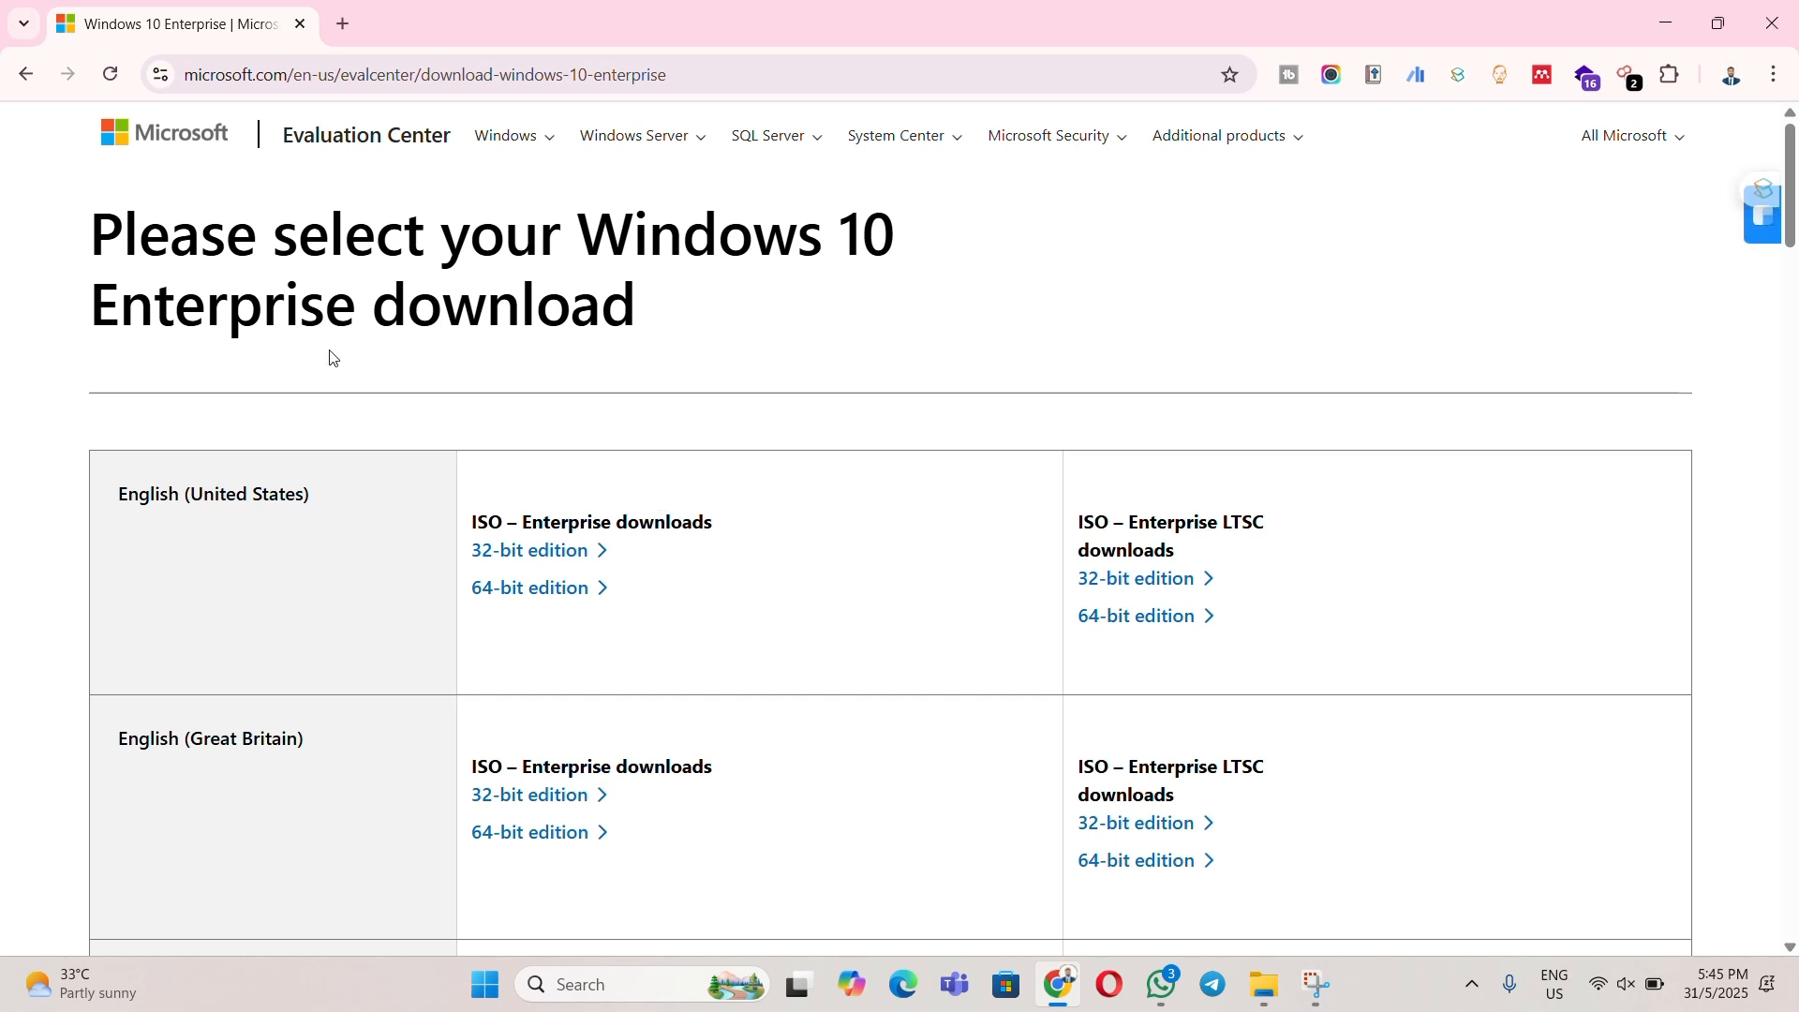
left_click_drag(84, 206, 931, 265)
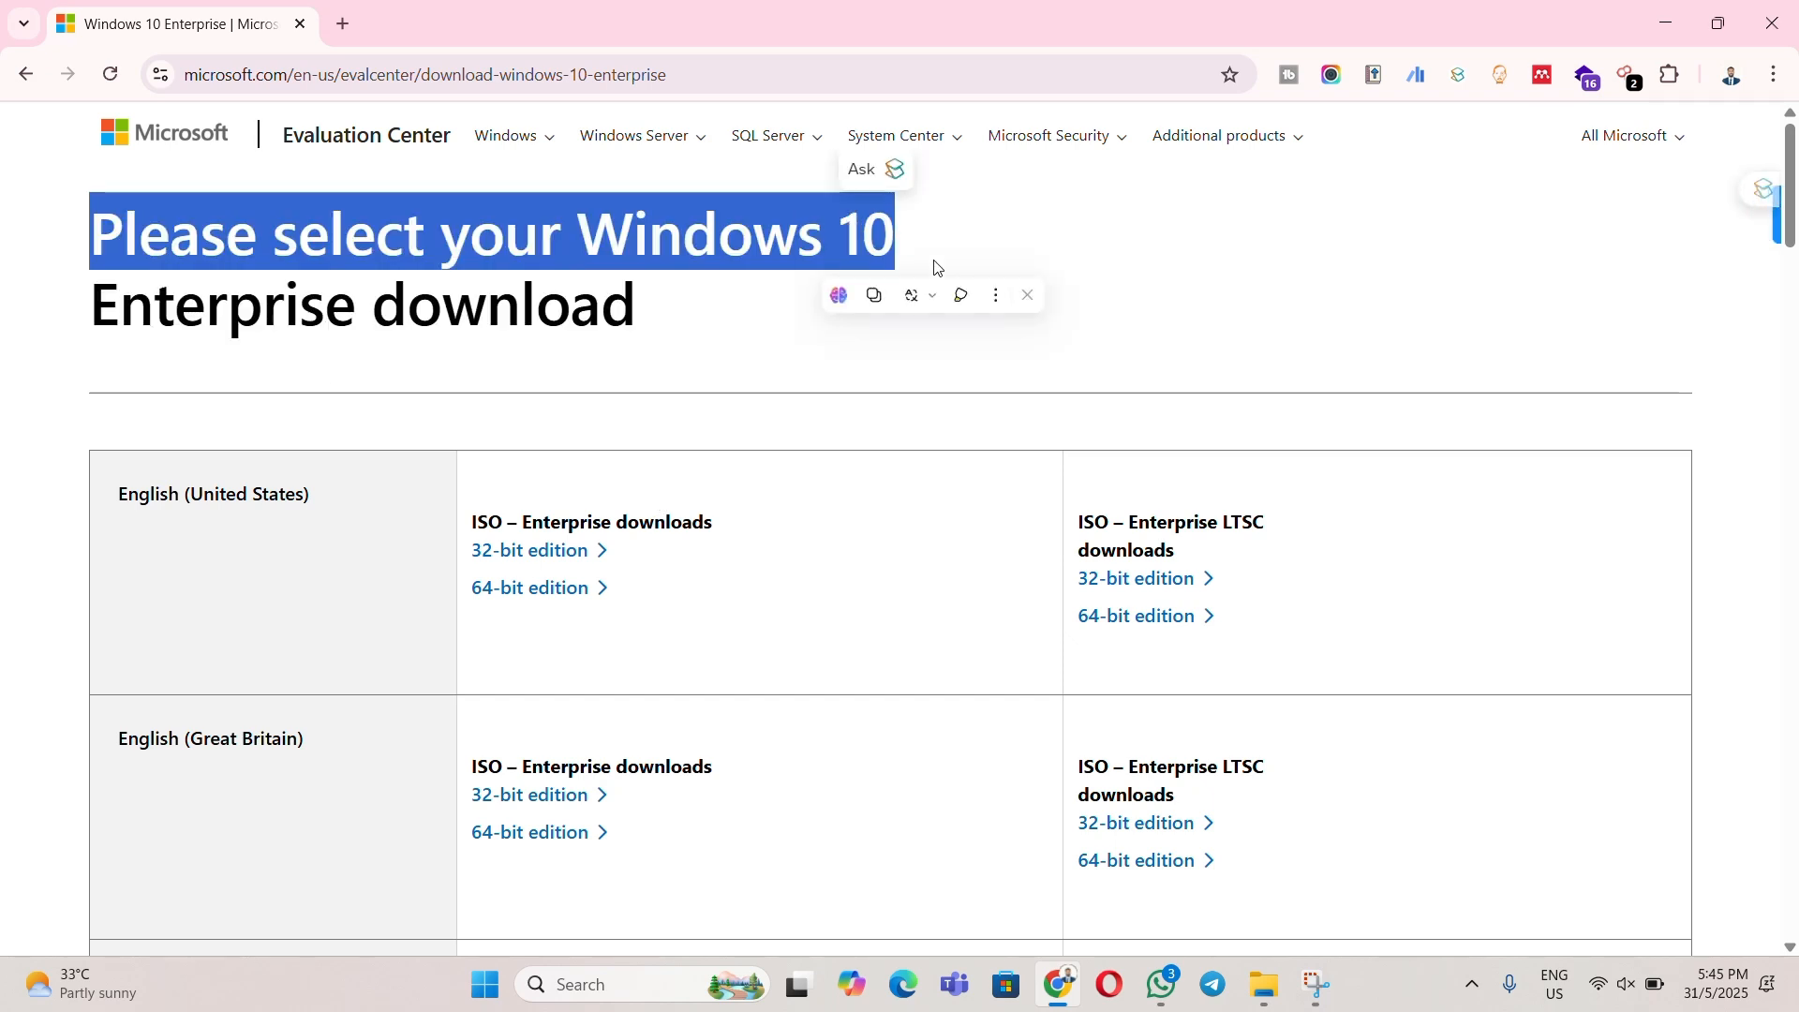
left_click(435, 318)
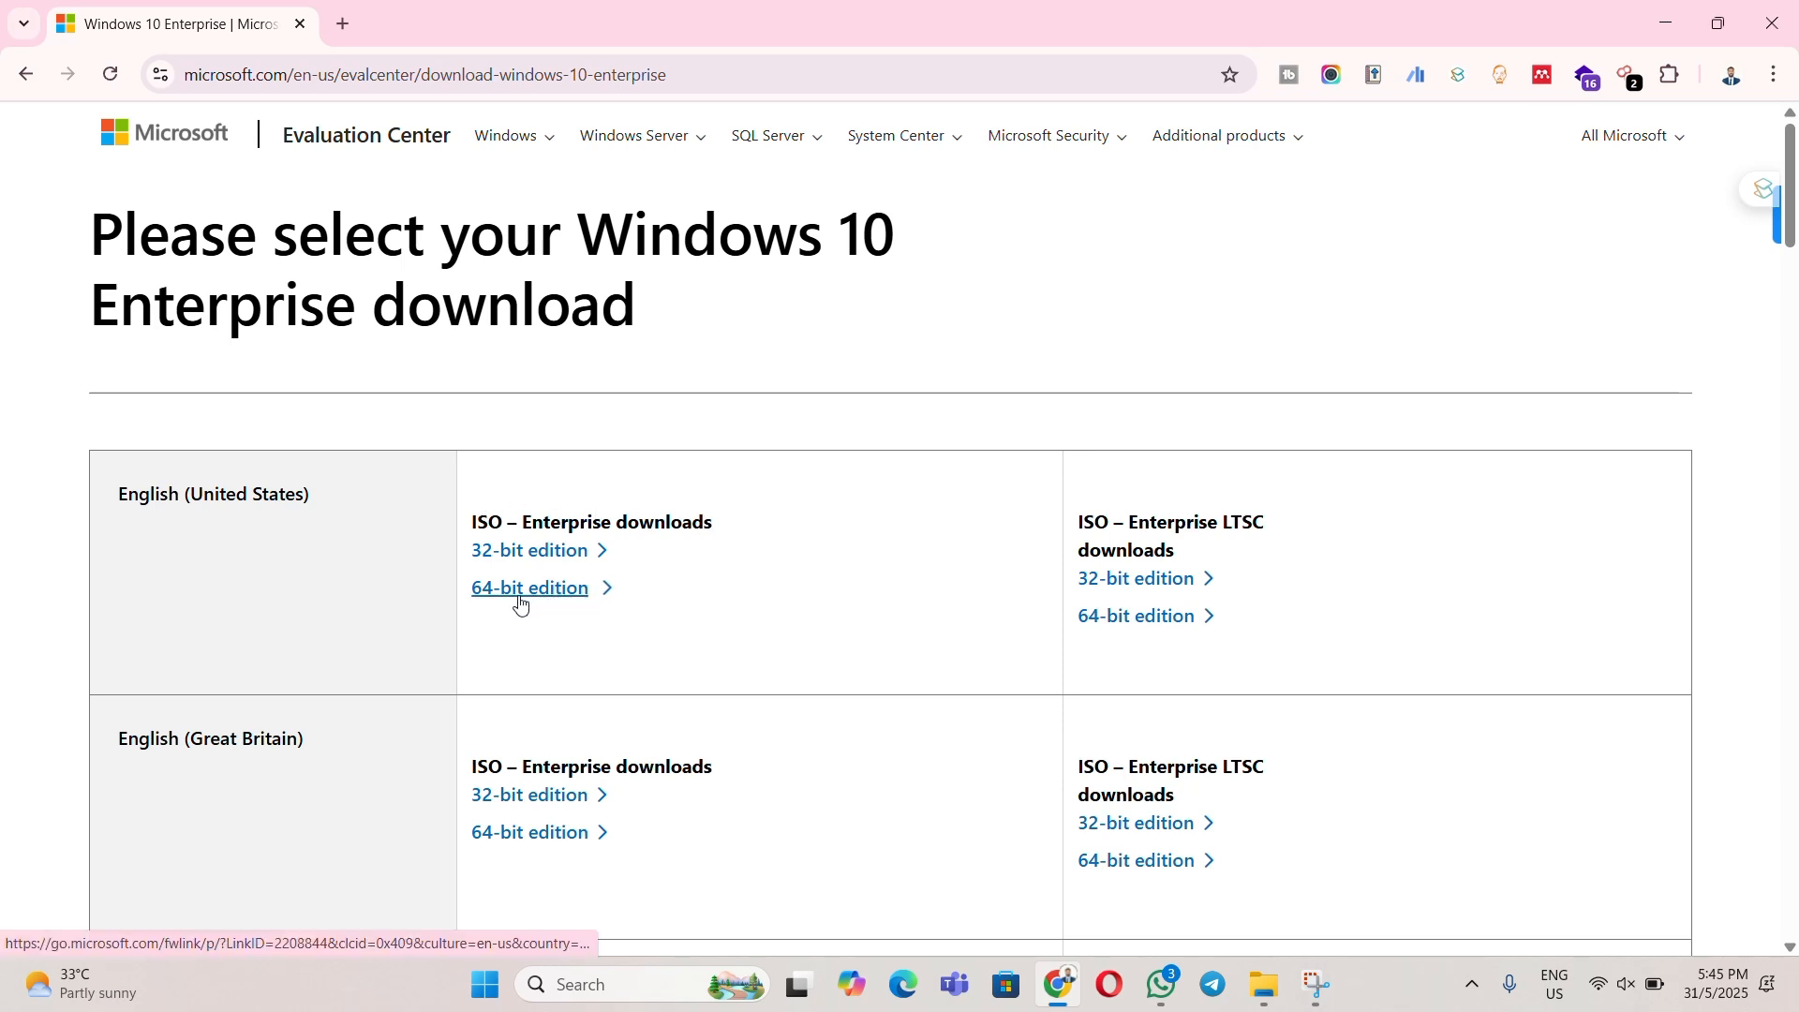
- Start the 64-bit English Enterprise ISO download, cancel the duplicate IDM download, and minimize Chrome
left_click(550, 591)
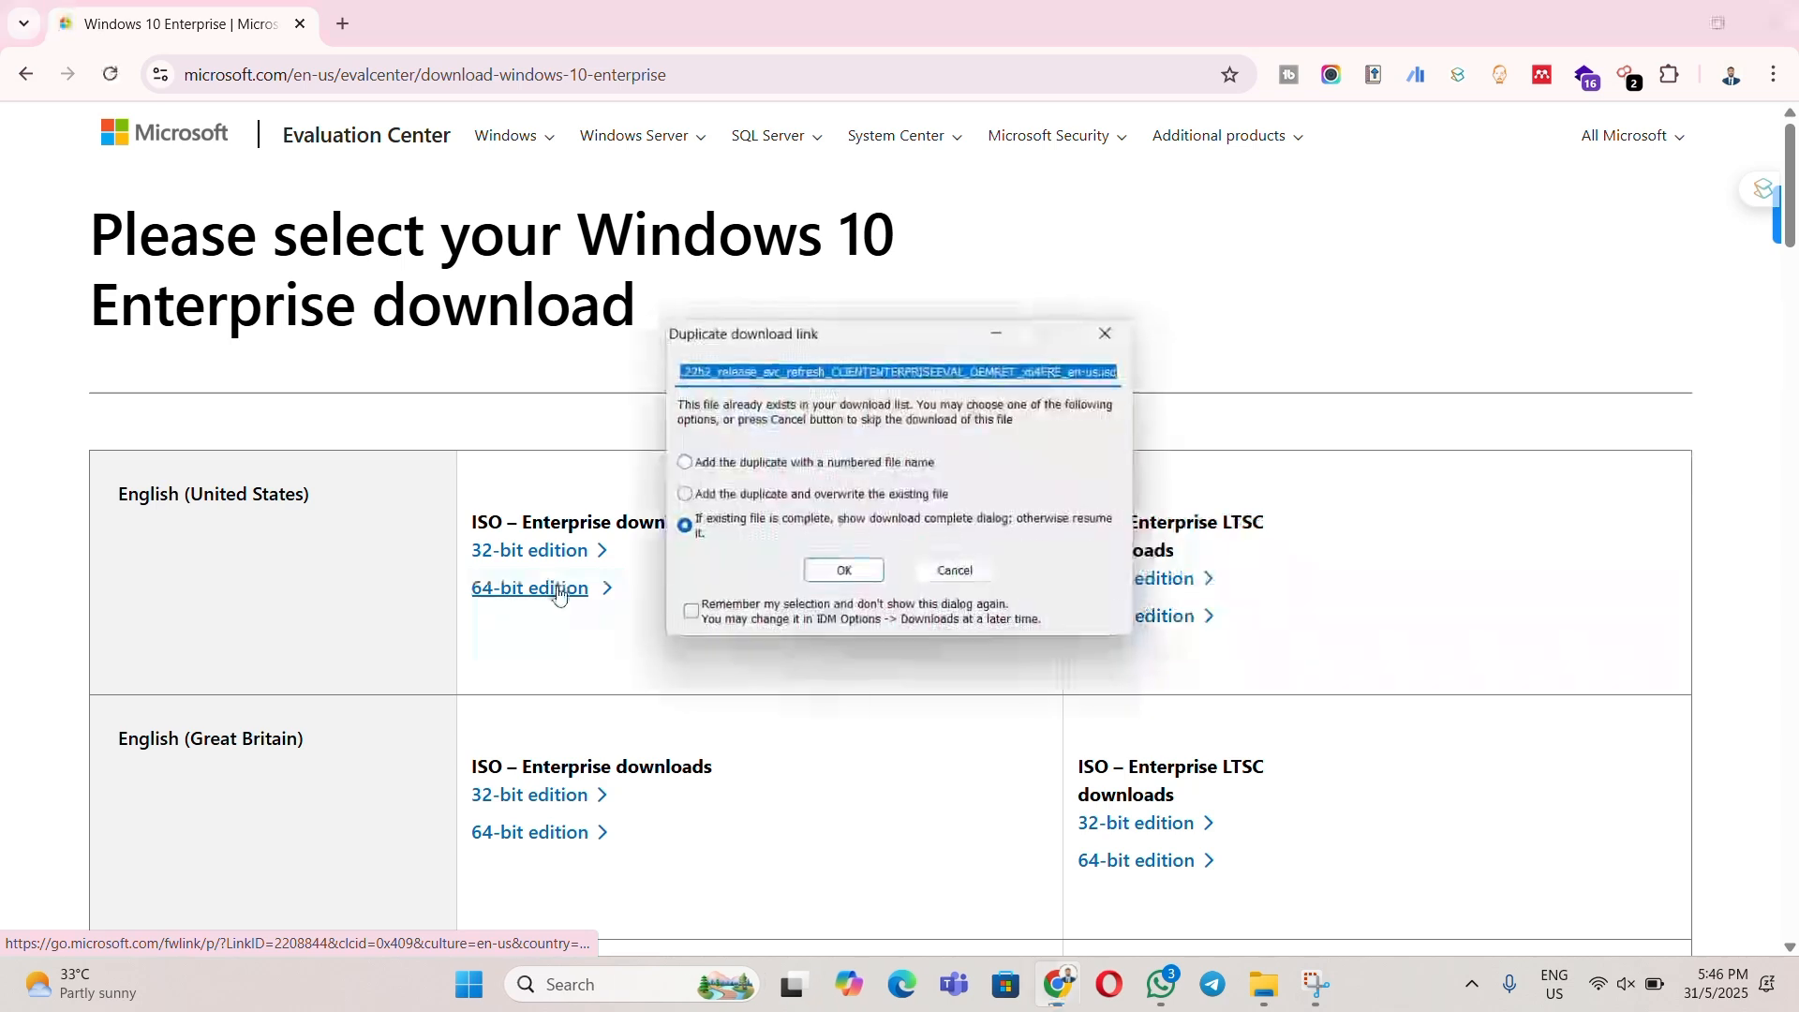
left_click(842, 570)
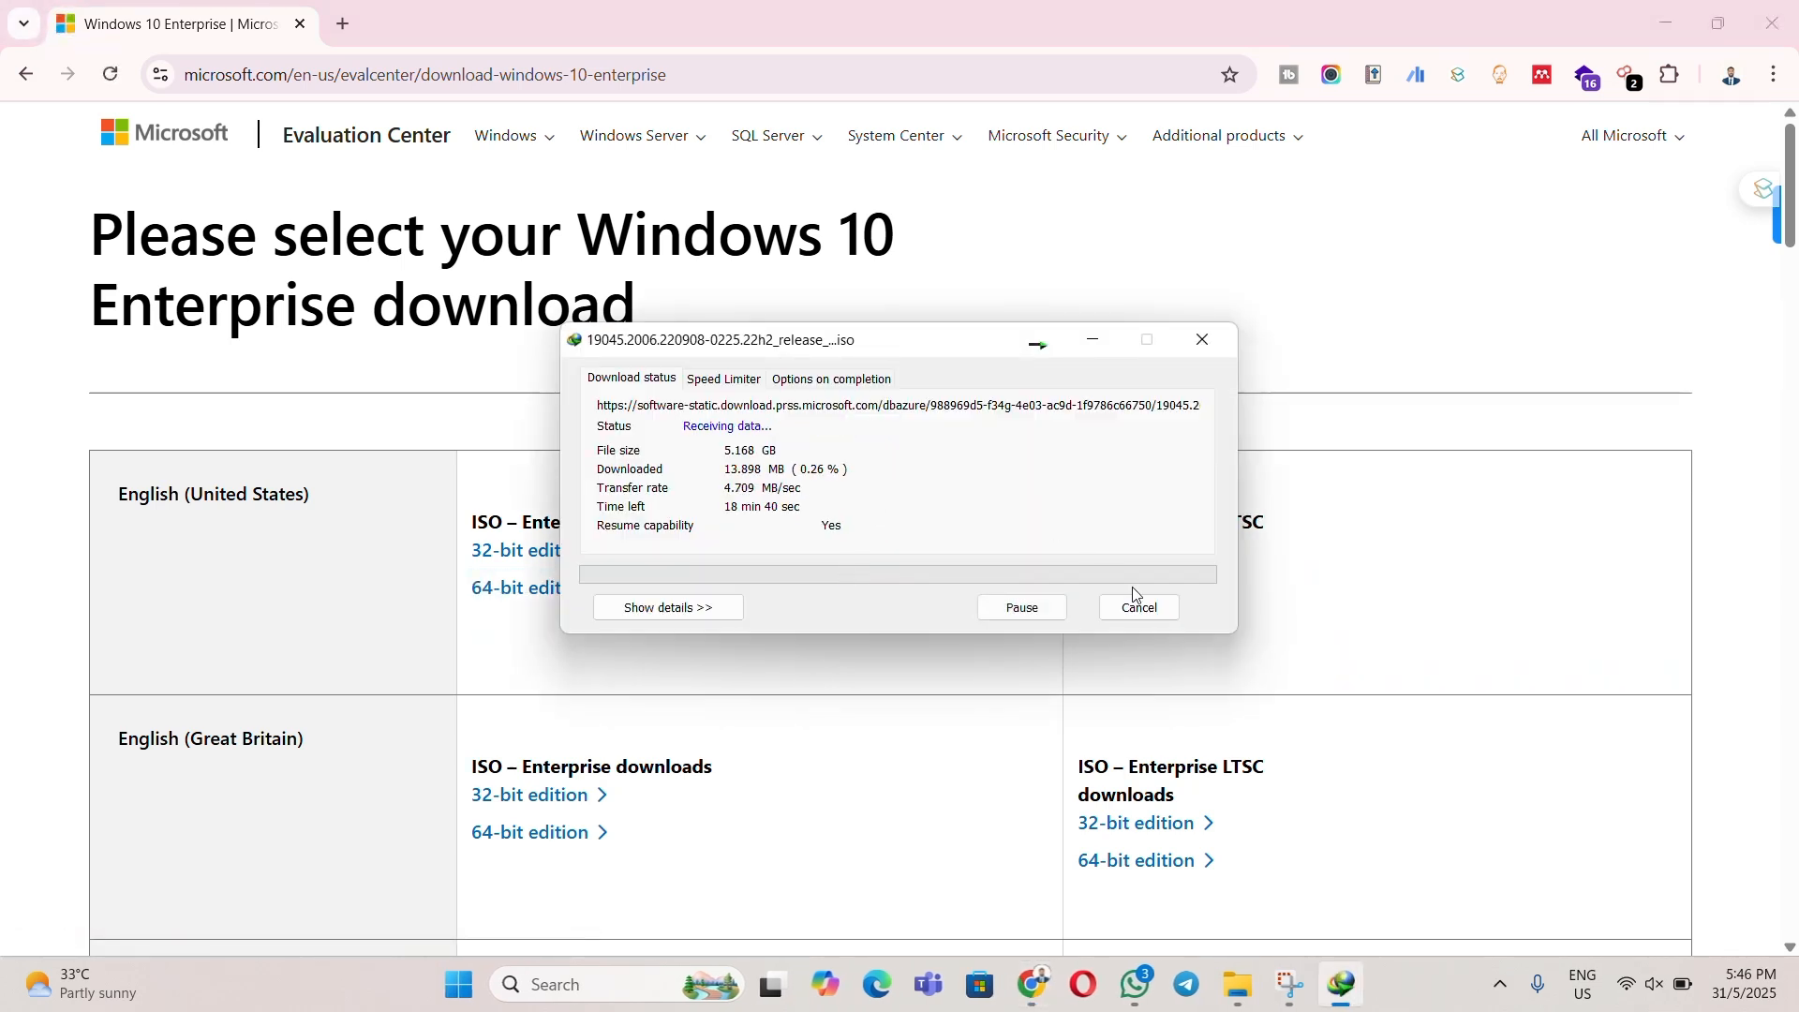
left_click(1156, 616)
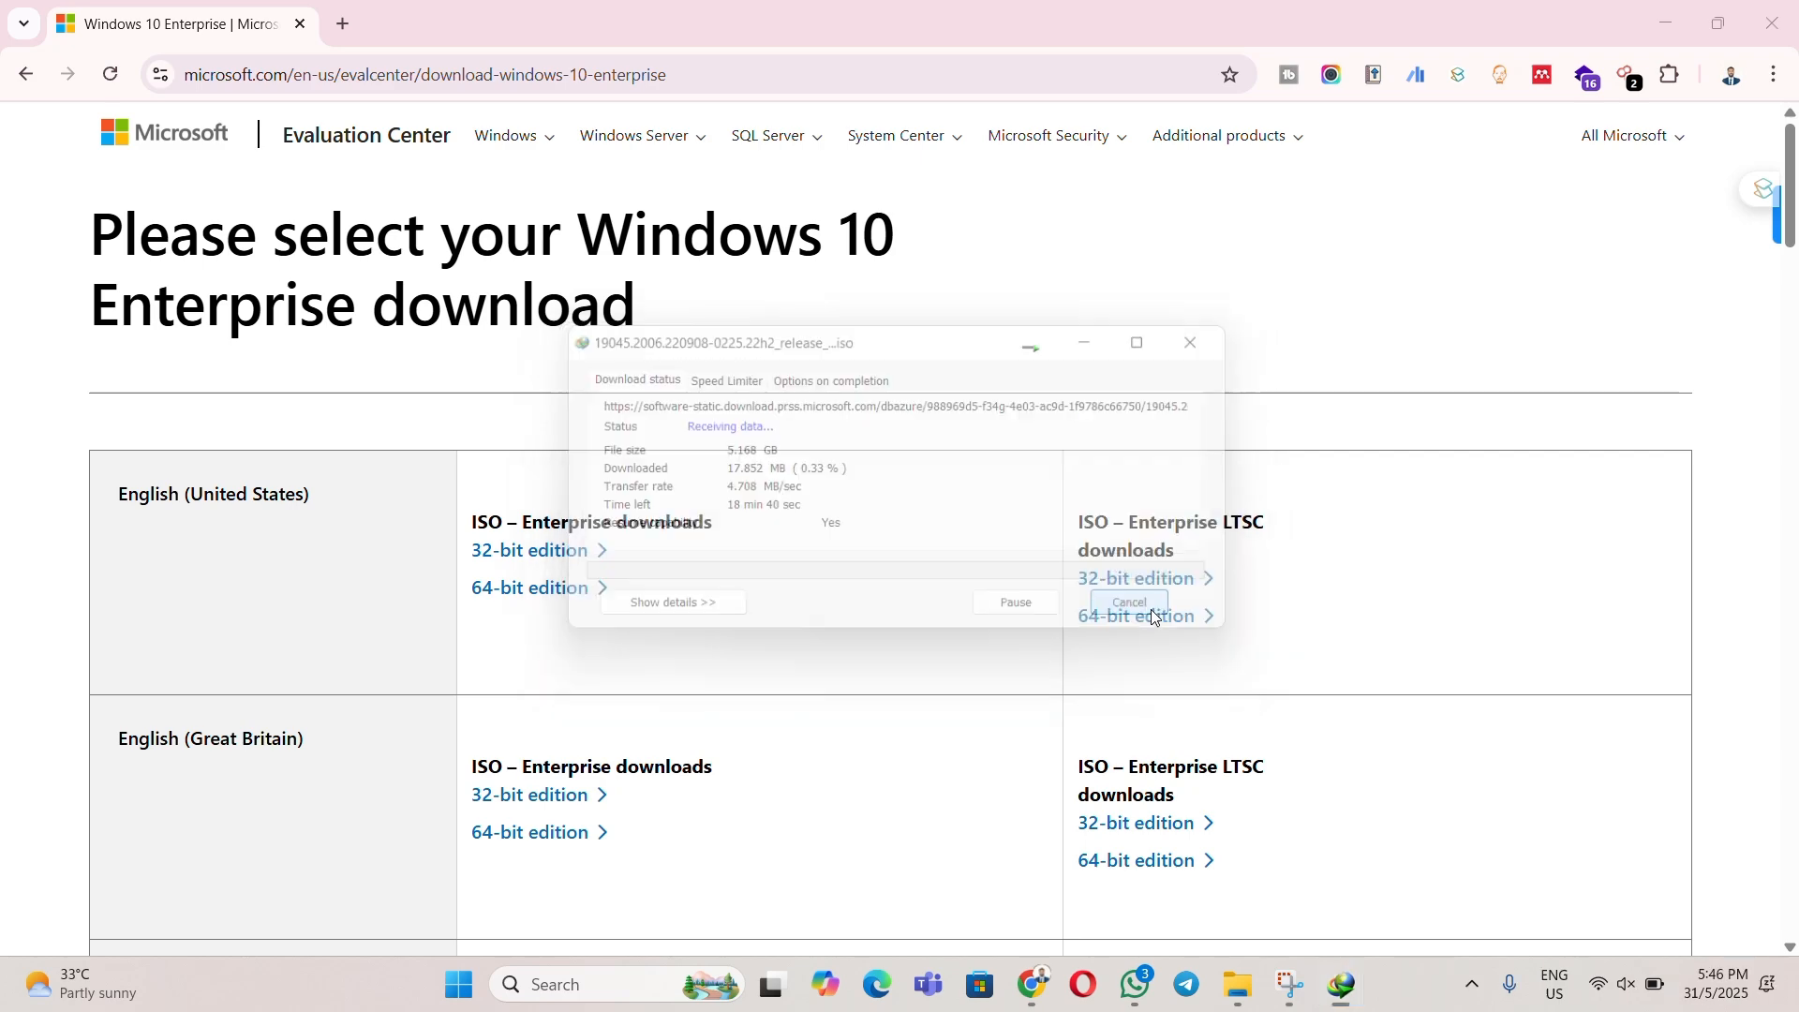
left_click(1669, 17)
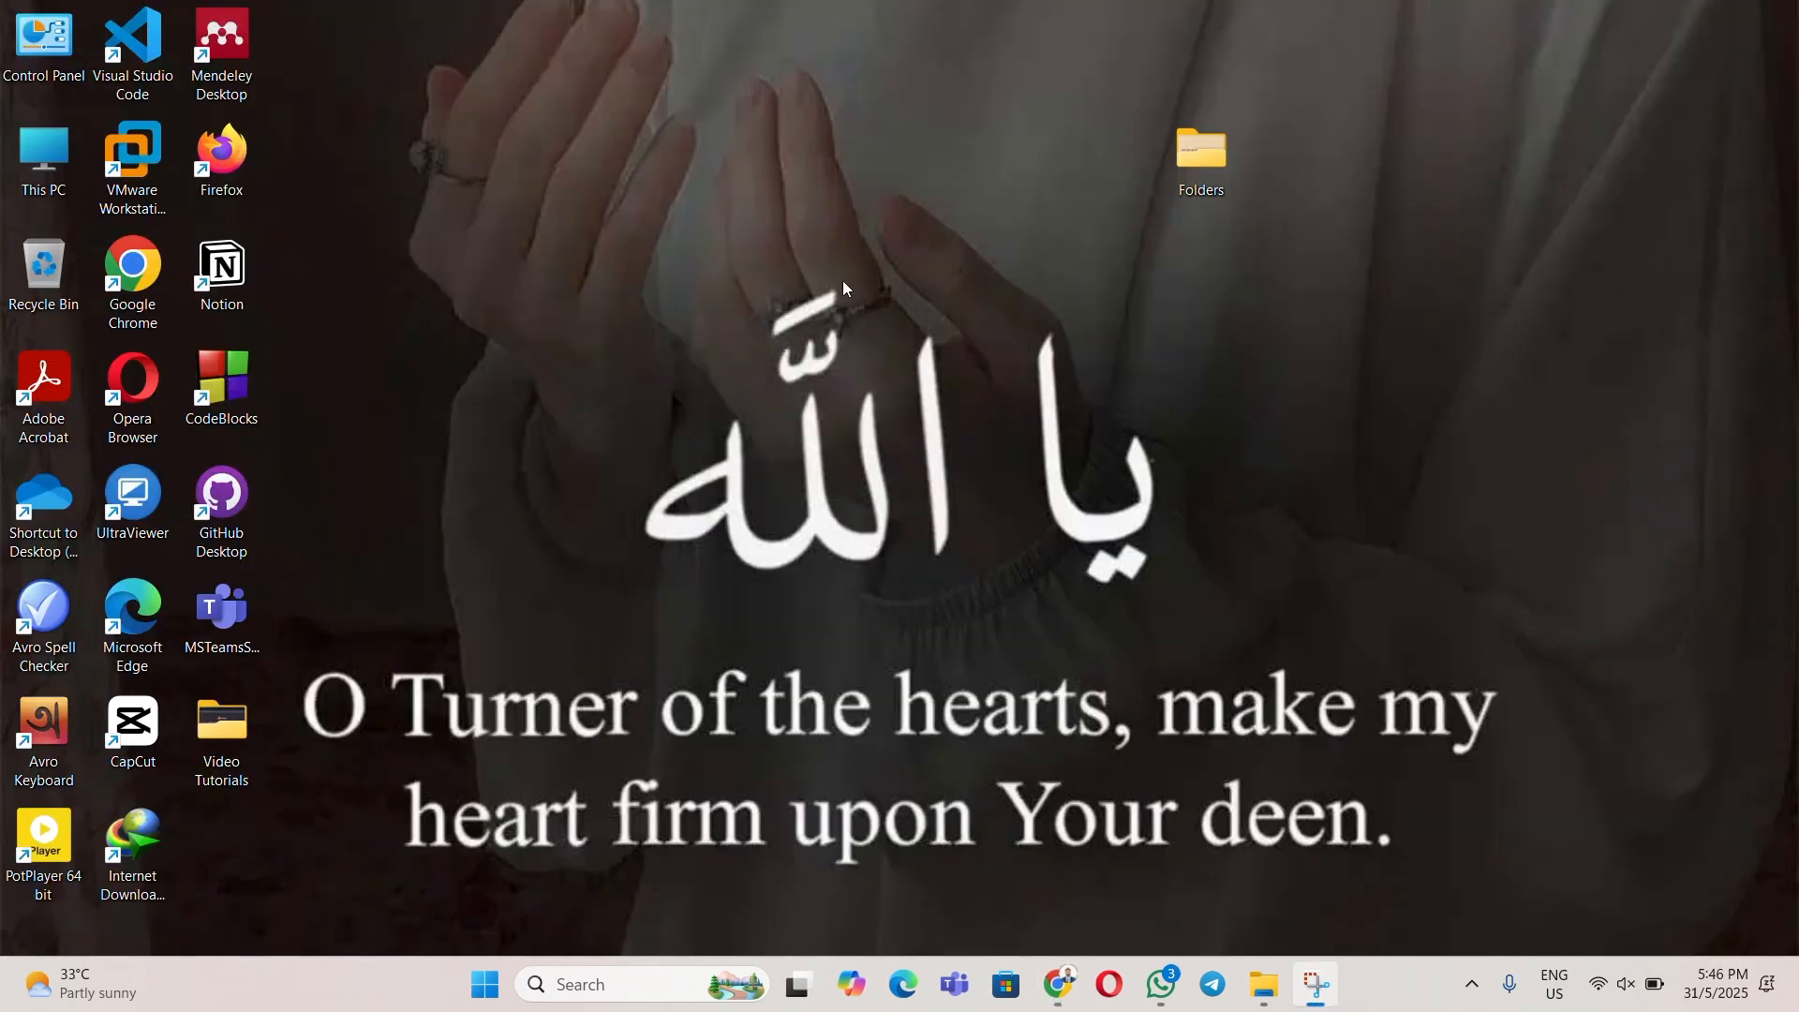
- Launch VMware and begin a Custom VM with default compatibility, OS later, Windows 10 x64 guest
left_click(146, 163)
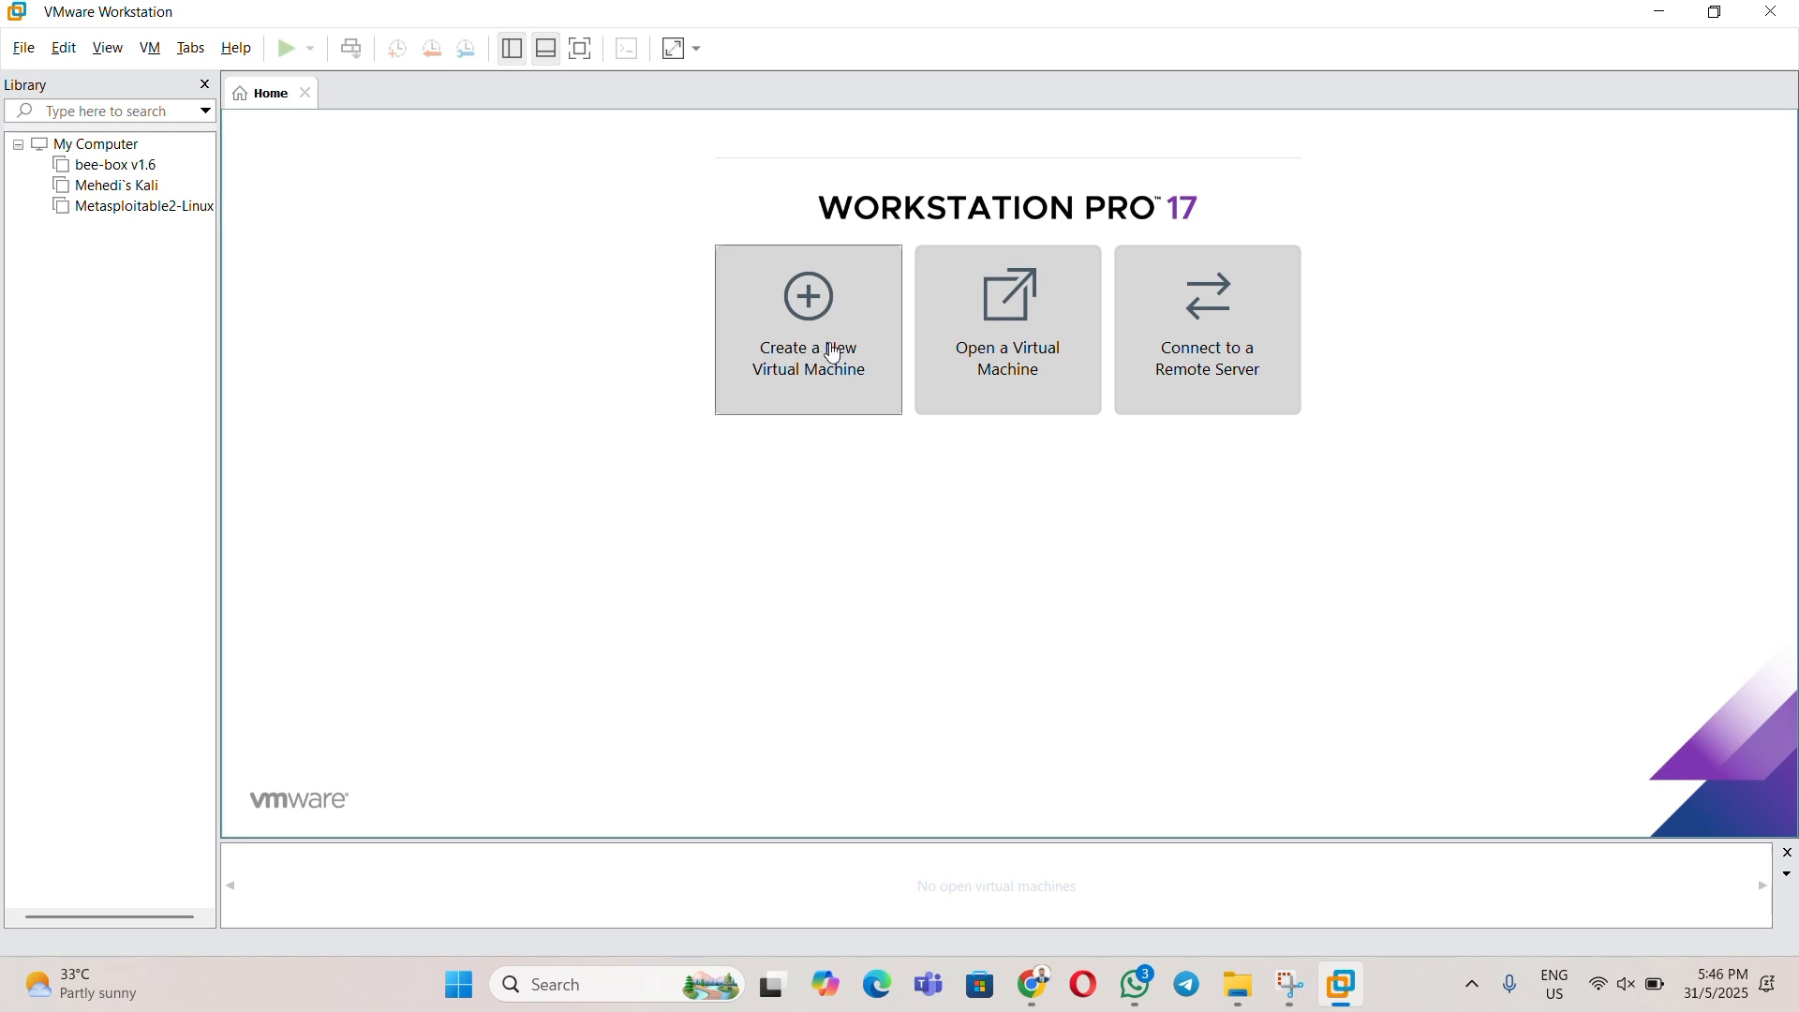
left_click(834, 354)
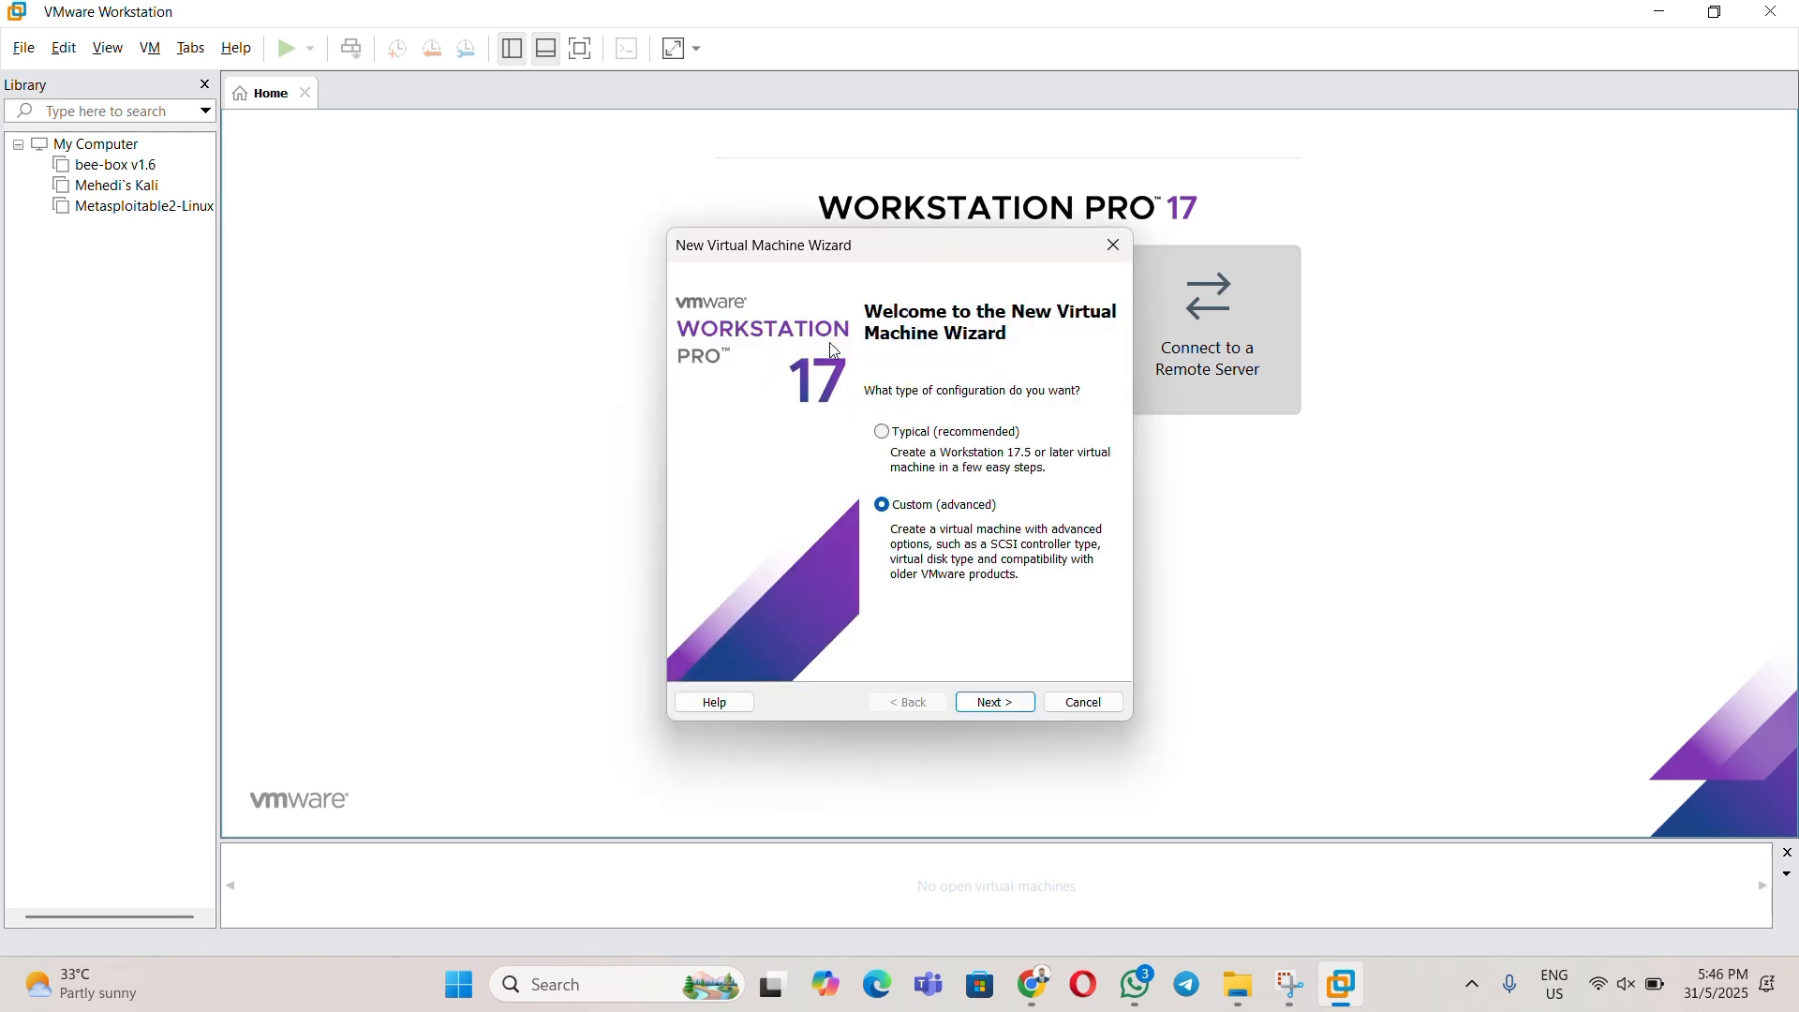
left_click(1005, 703)
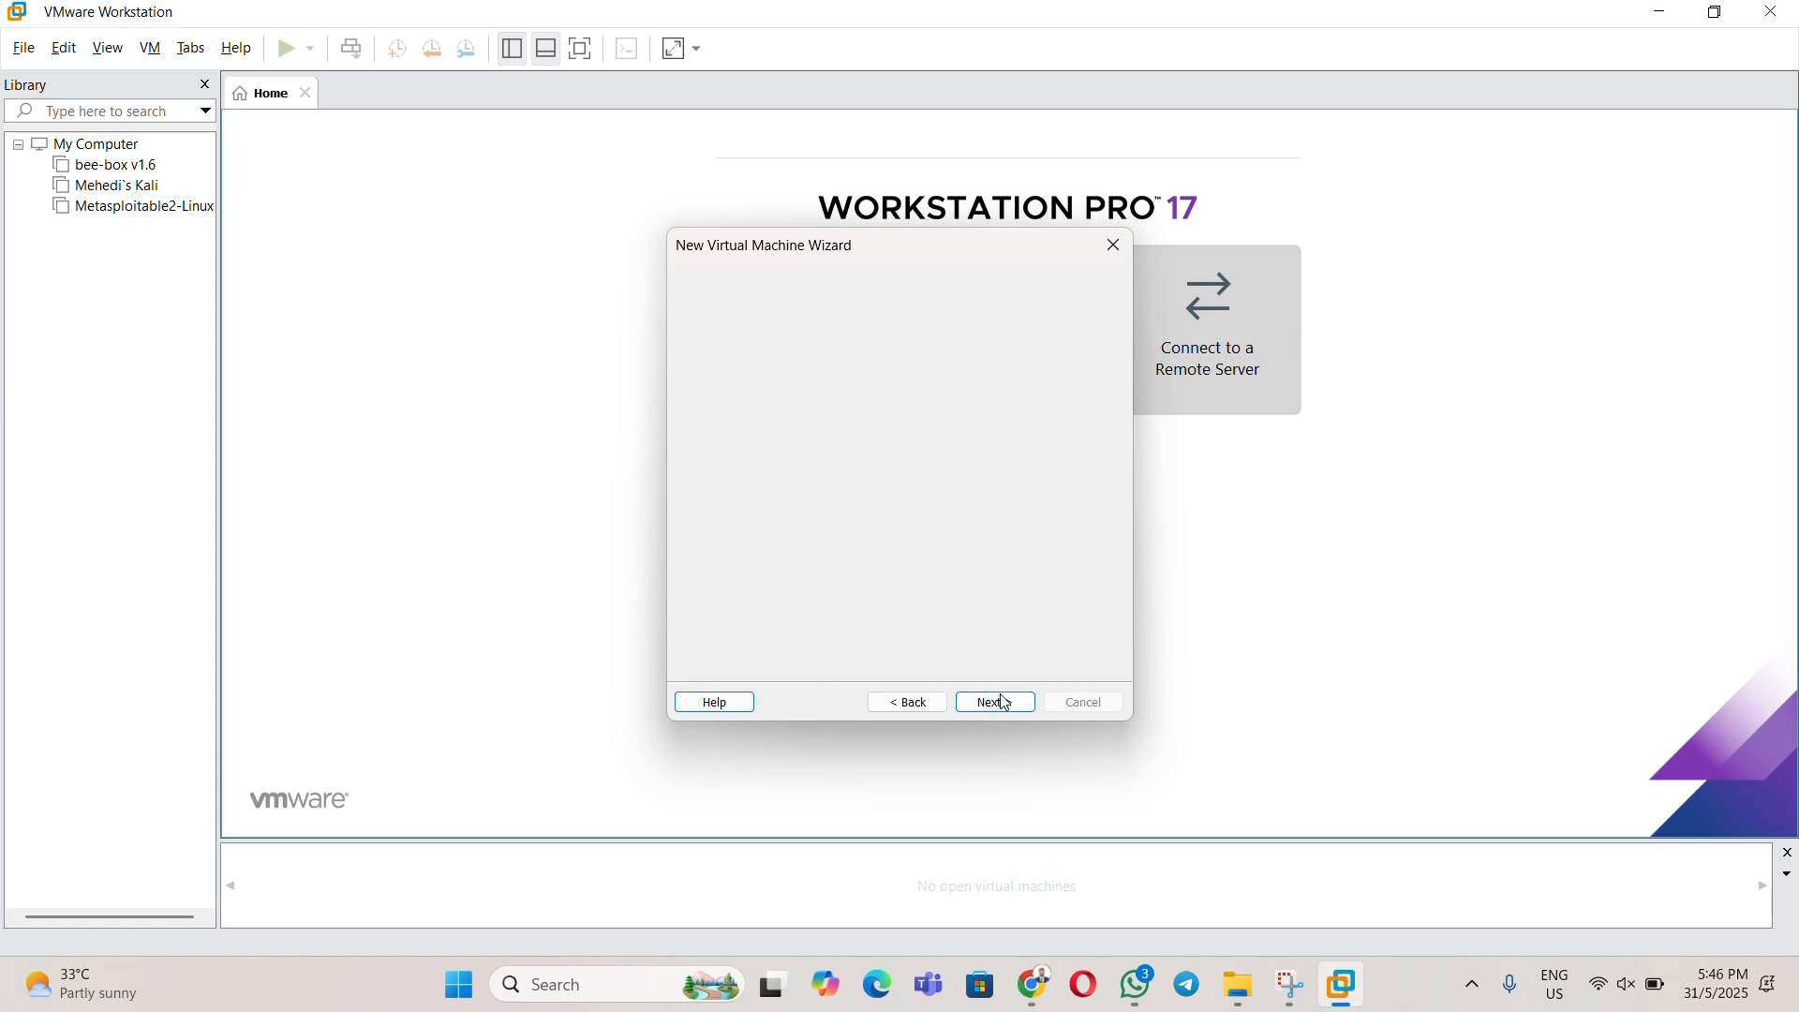
left_click(1002, 707)
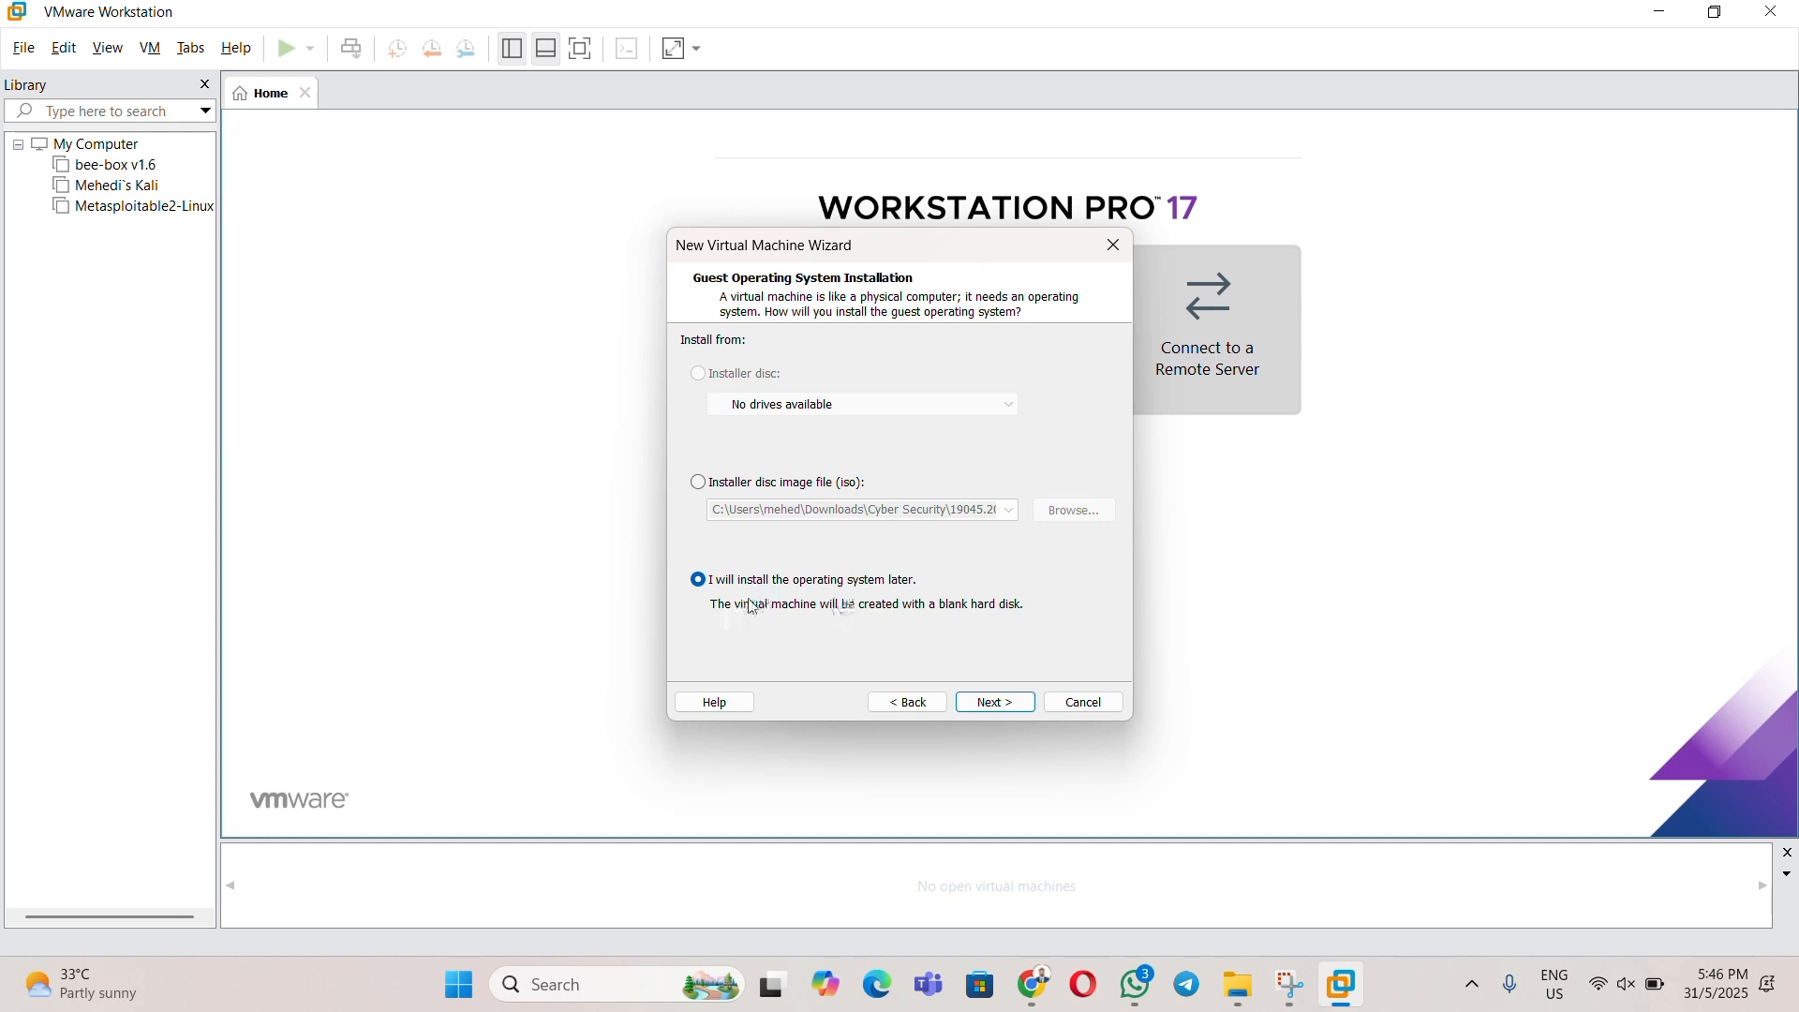
left_click(1007, 701)
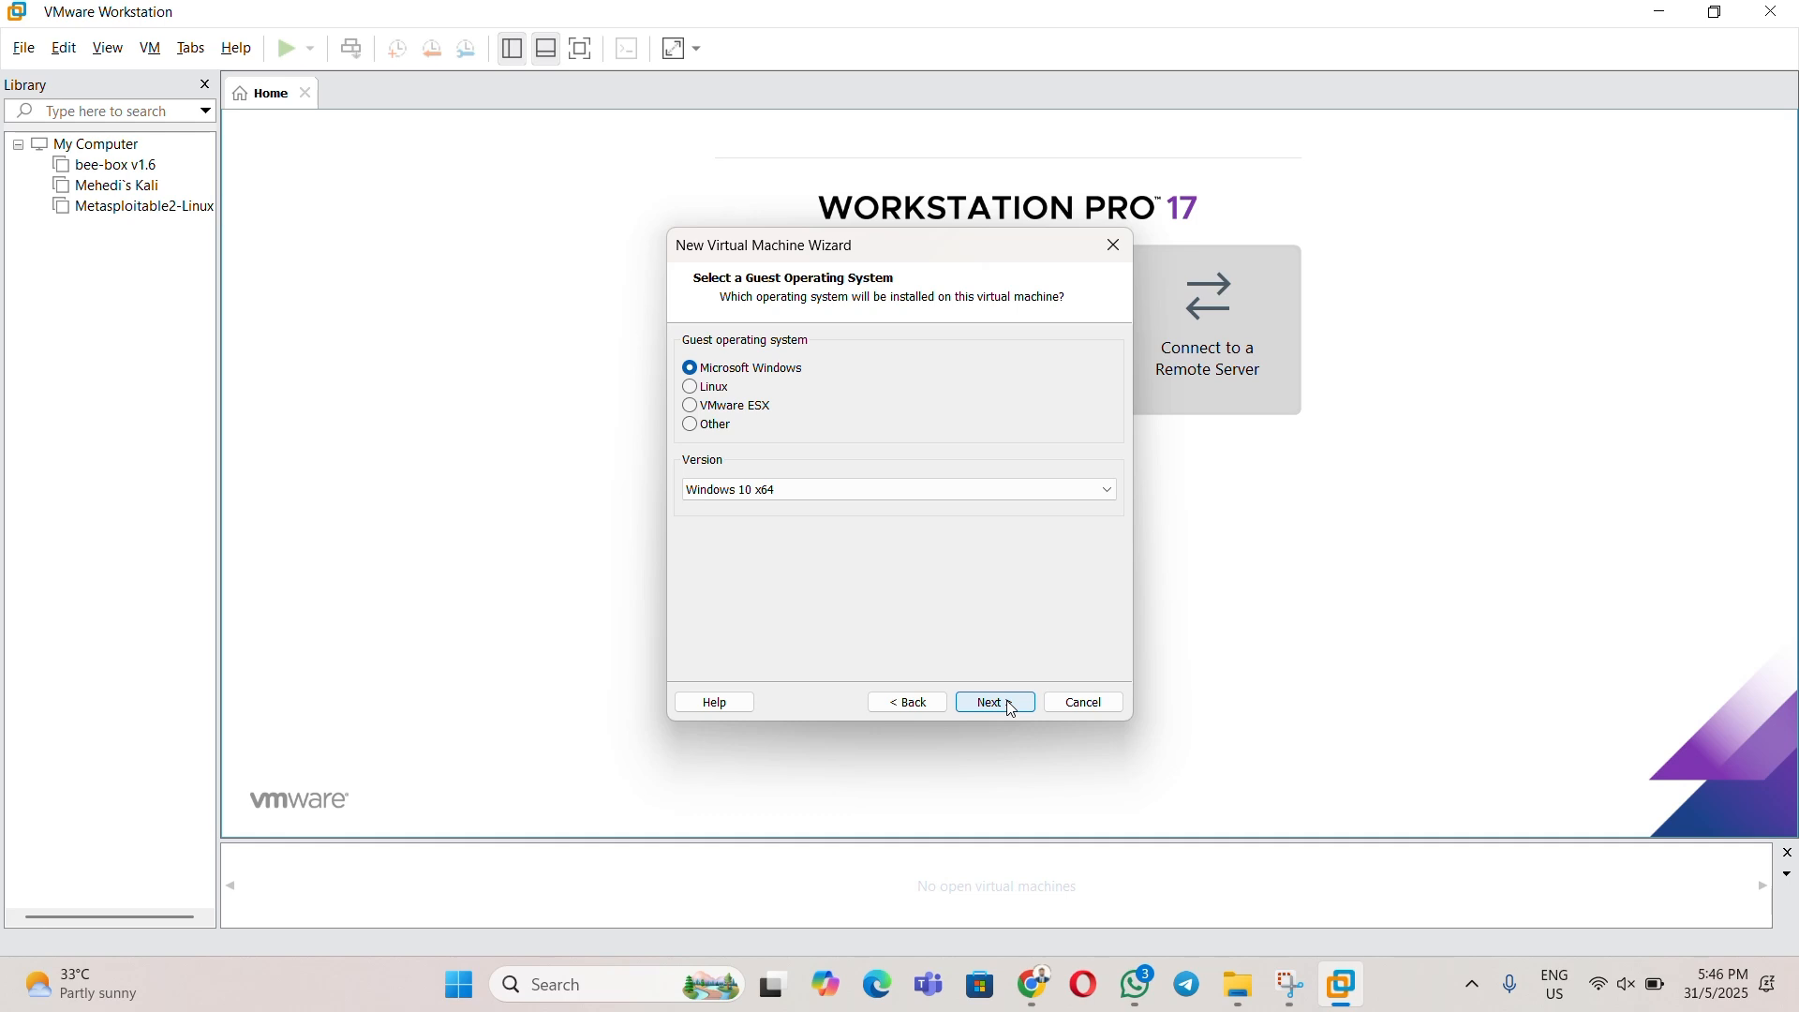
left_click(792, 490)
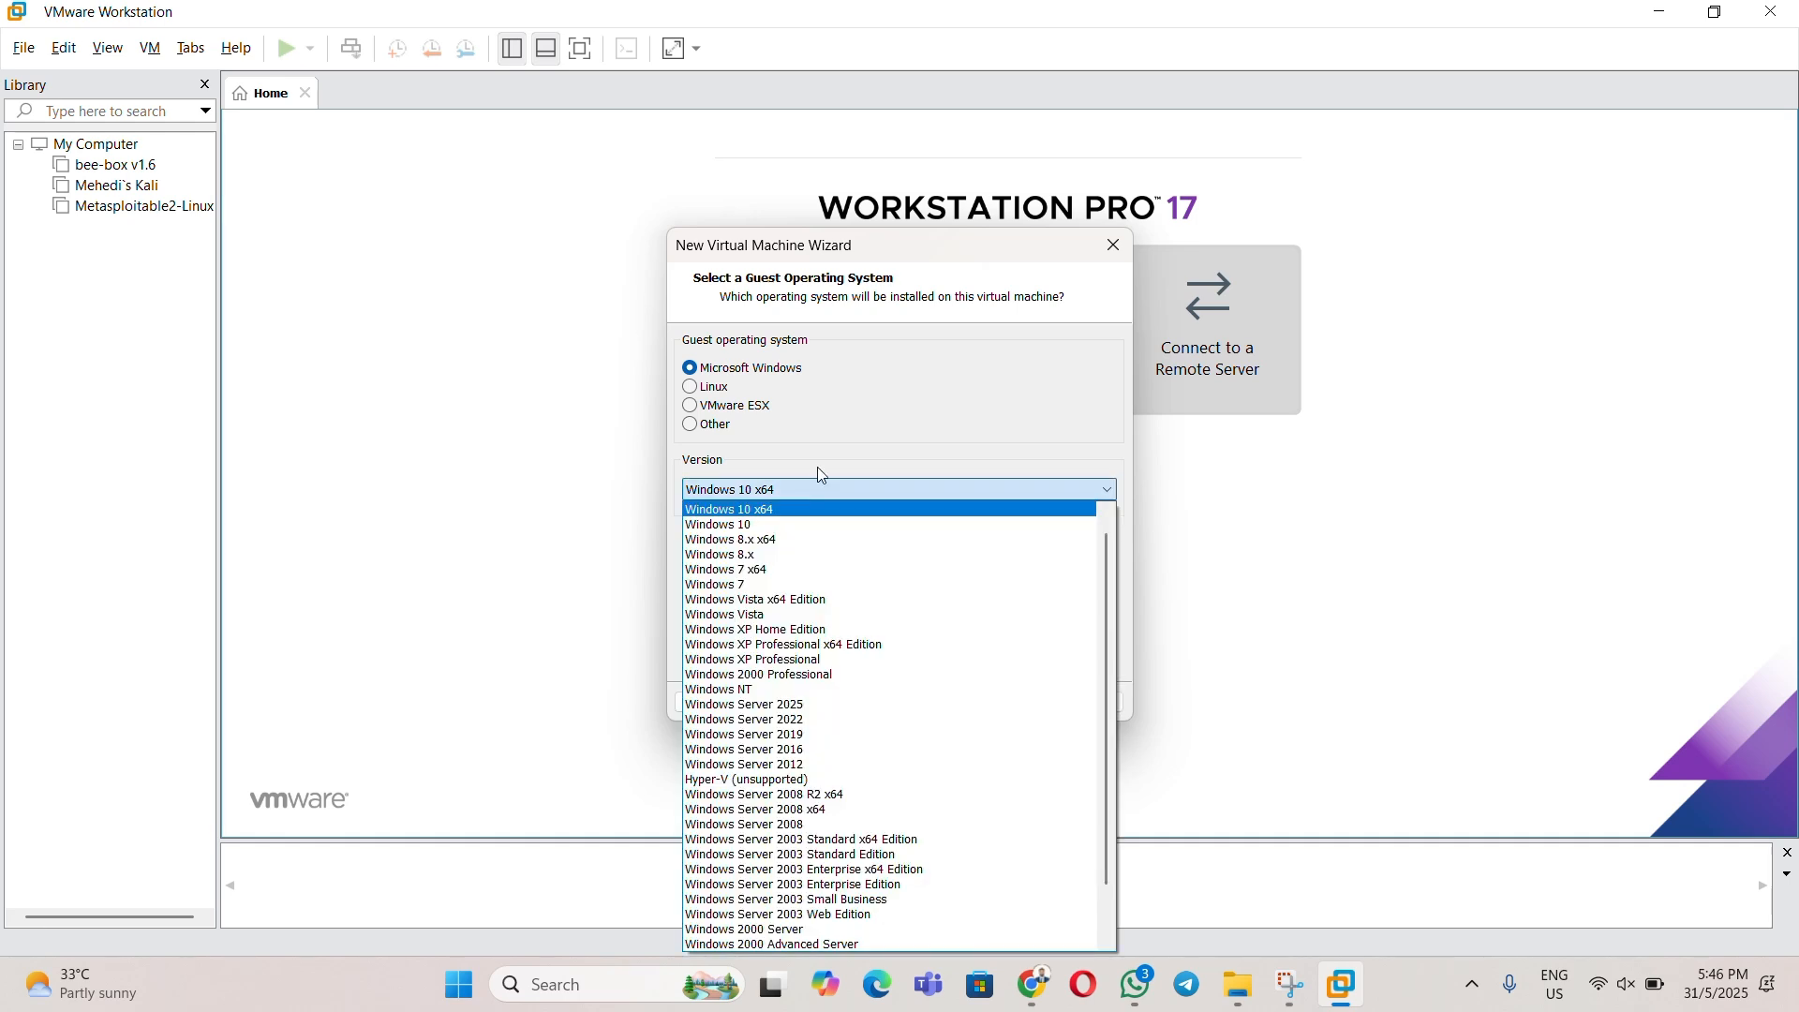
left_click(857, 497)
- Name the virtual machine 'Windows 10'
left_click(999, 703)
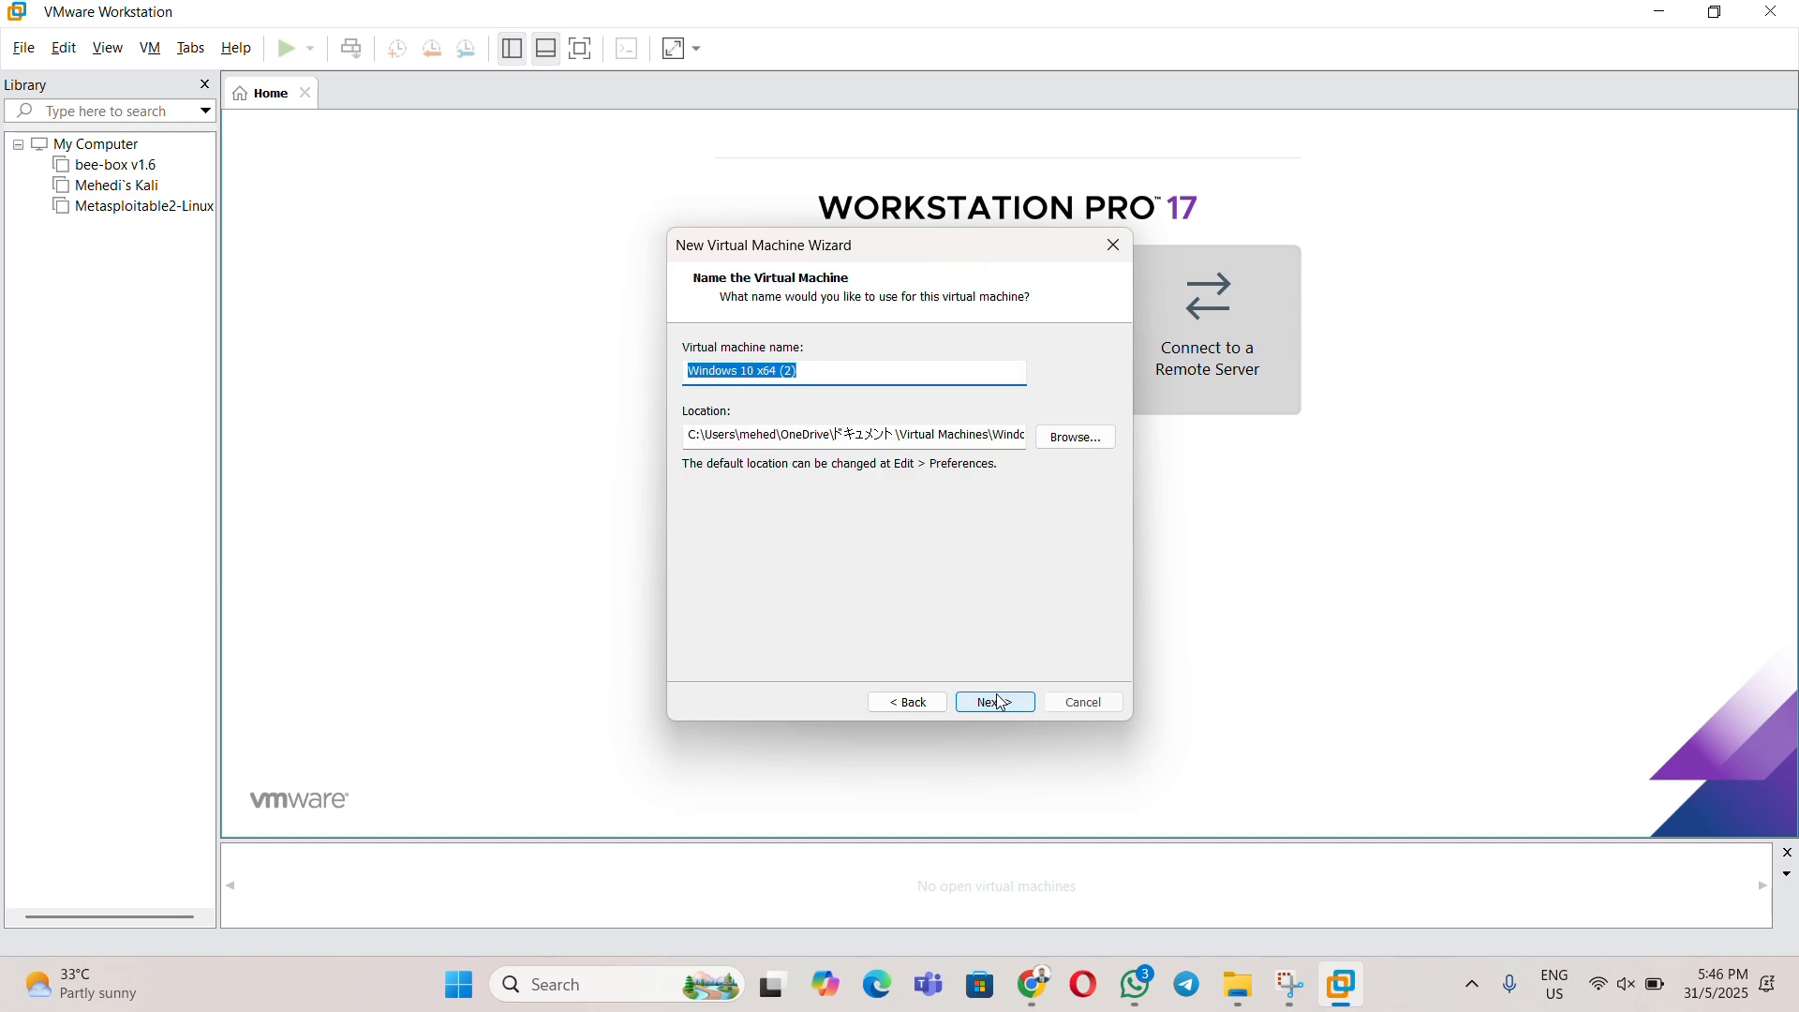
left_click(831, 372)
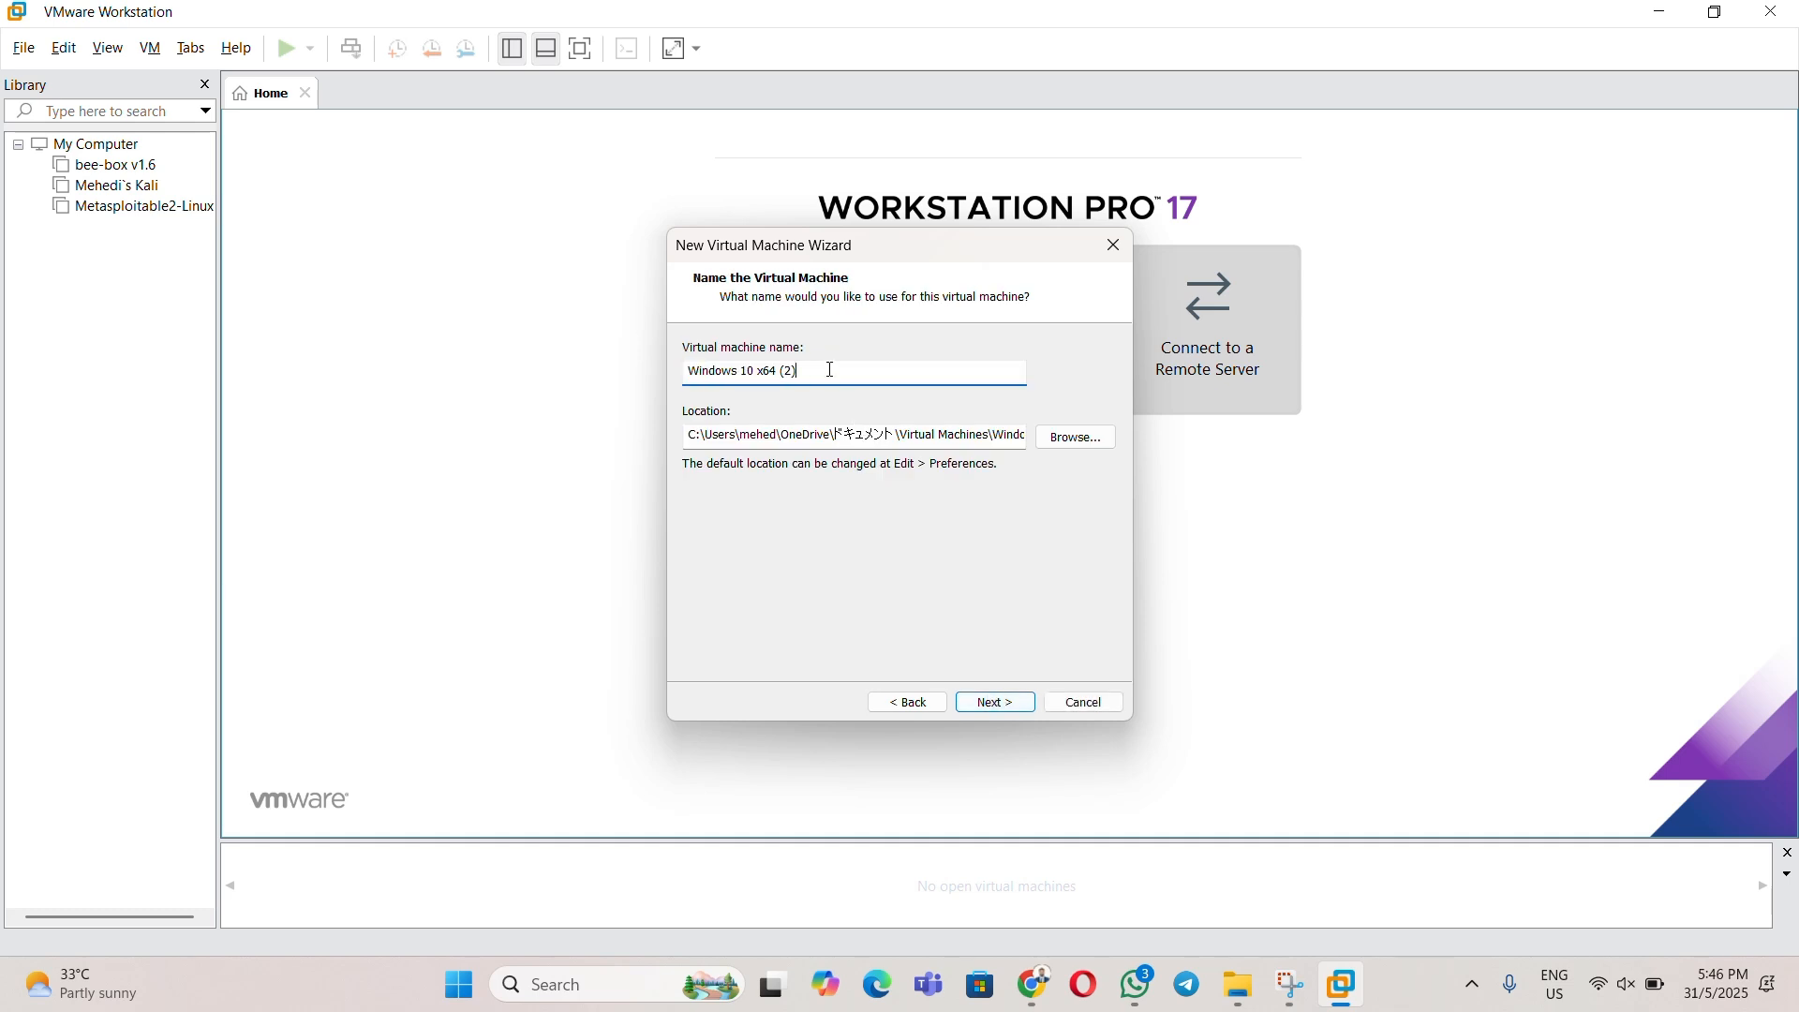
key("BackSpace")
key("BackSpace")
key("BackSpace")
key("BackSpace")
key("BackSpace")
key("BackSpace")
key("BackSpace")
key("BackSpace")
left_click(1002, 704)
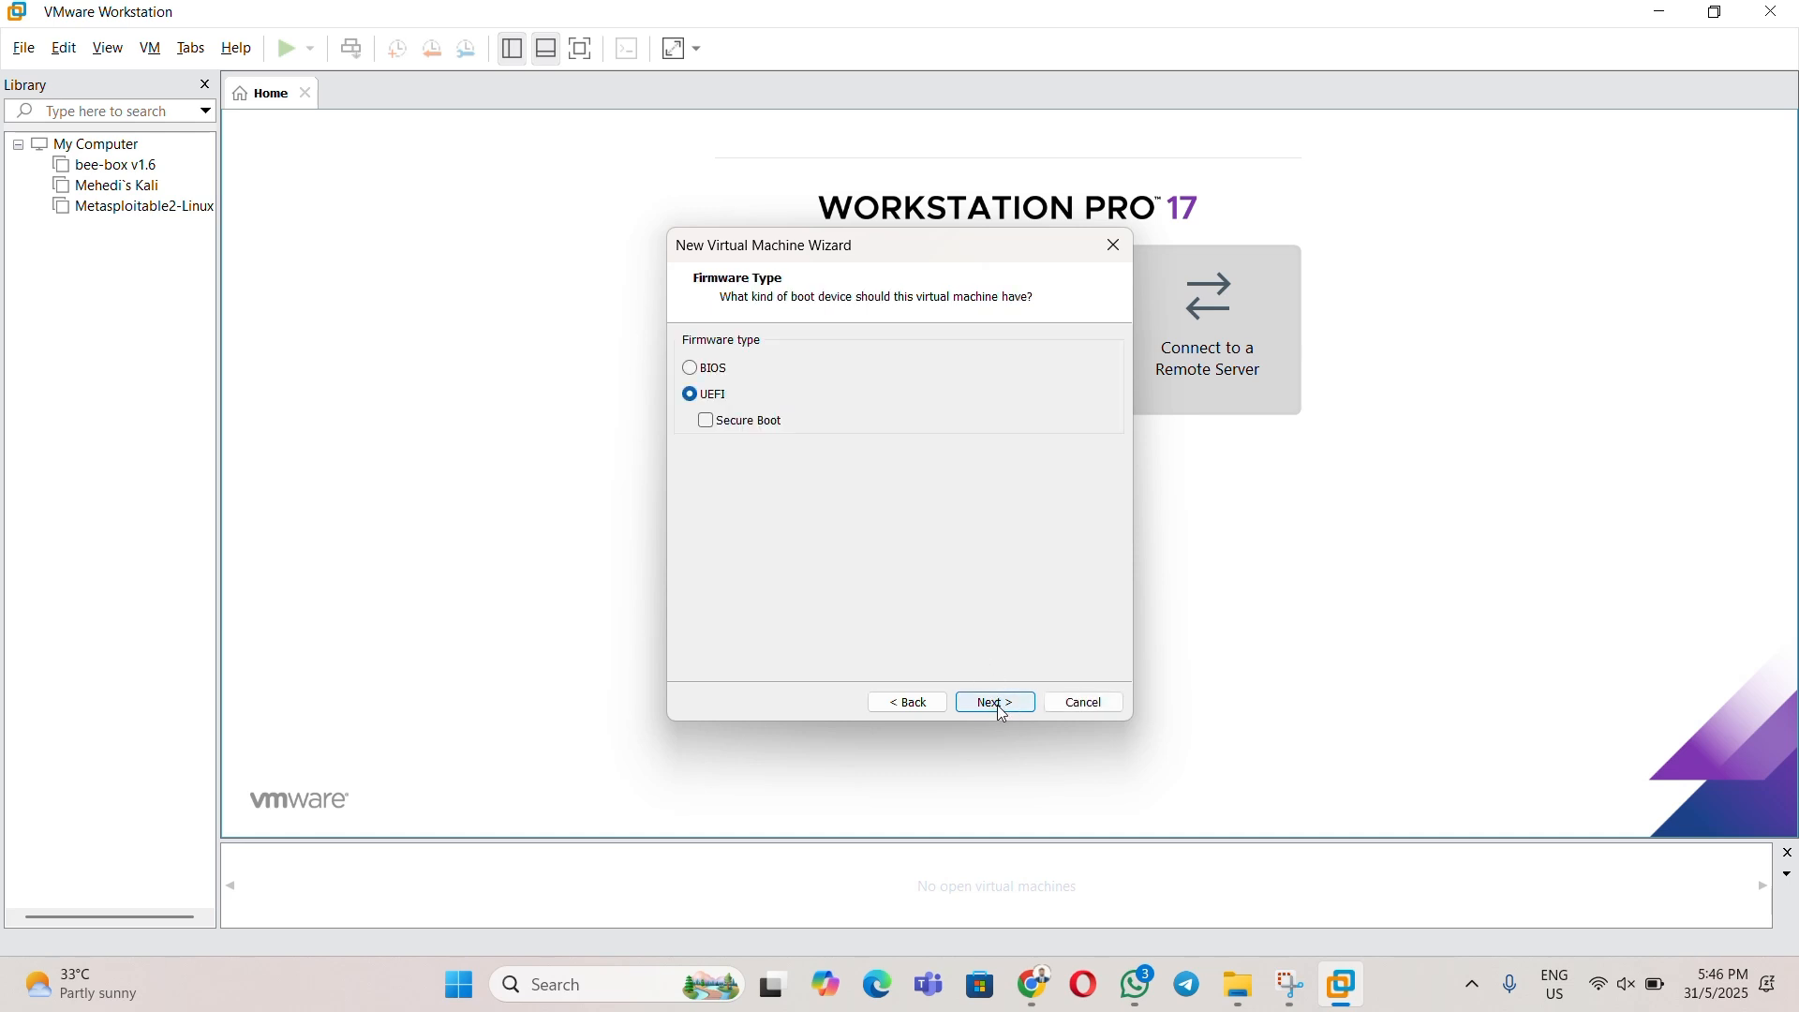
- Keep UEFI firmware, 2 processors, 2048 MB memory, NAT, LSI Logic SAS and the default disk type
left_click(1000, 710)
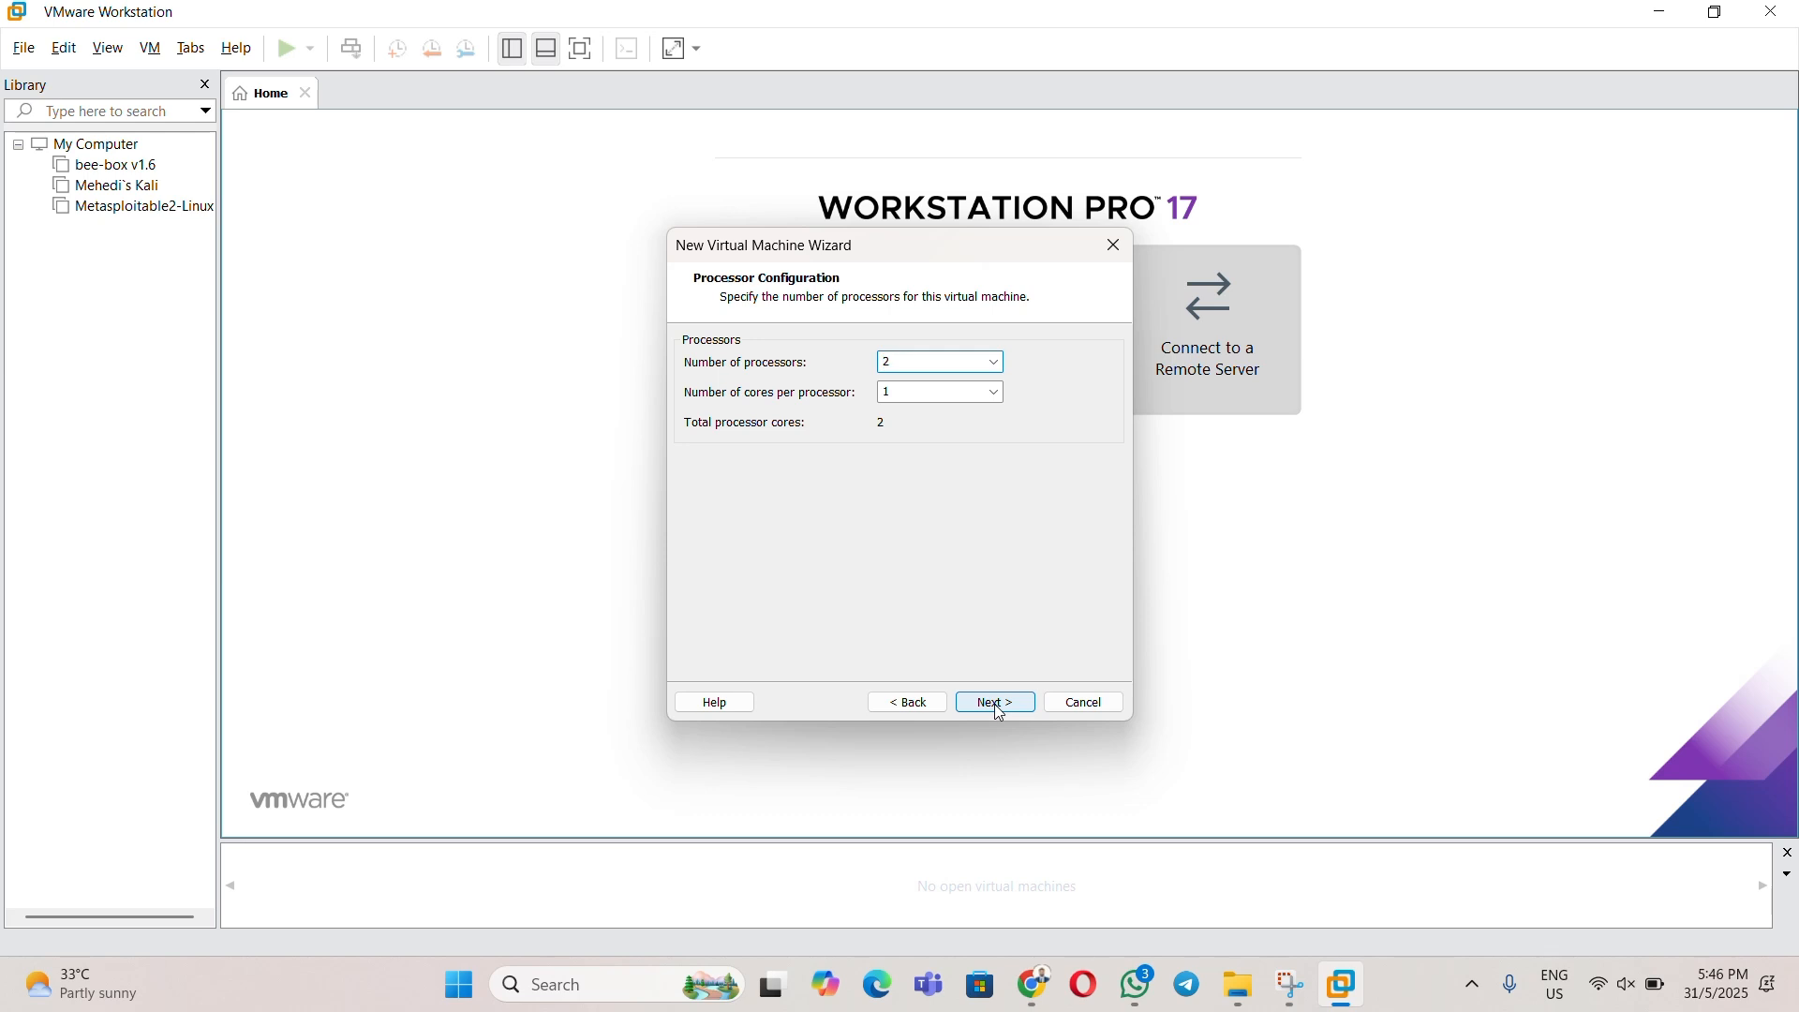
left_click(1001, 710)
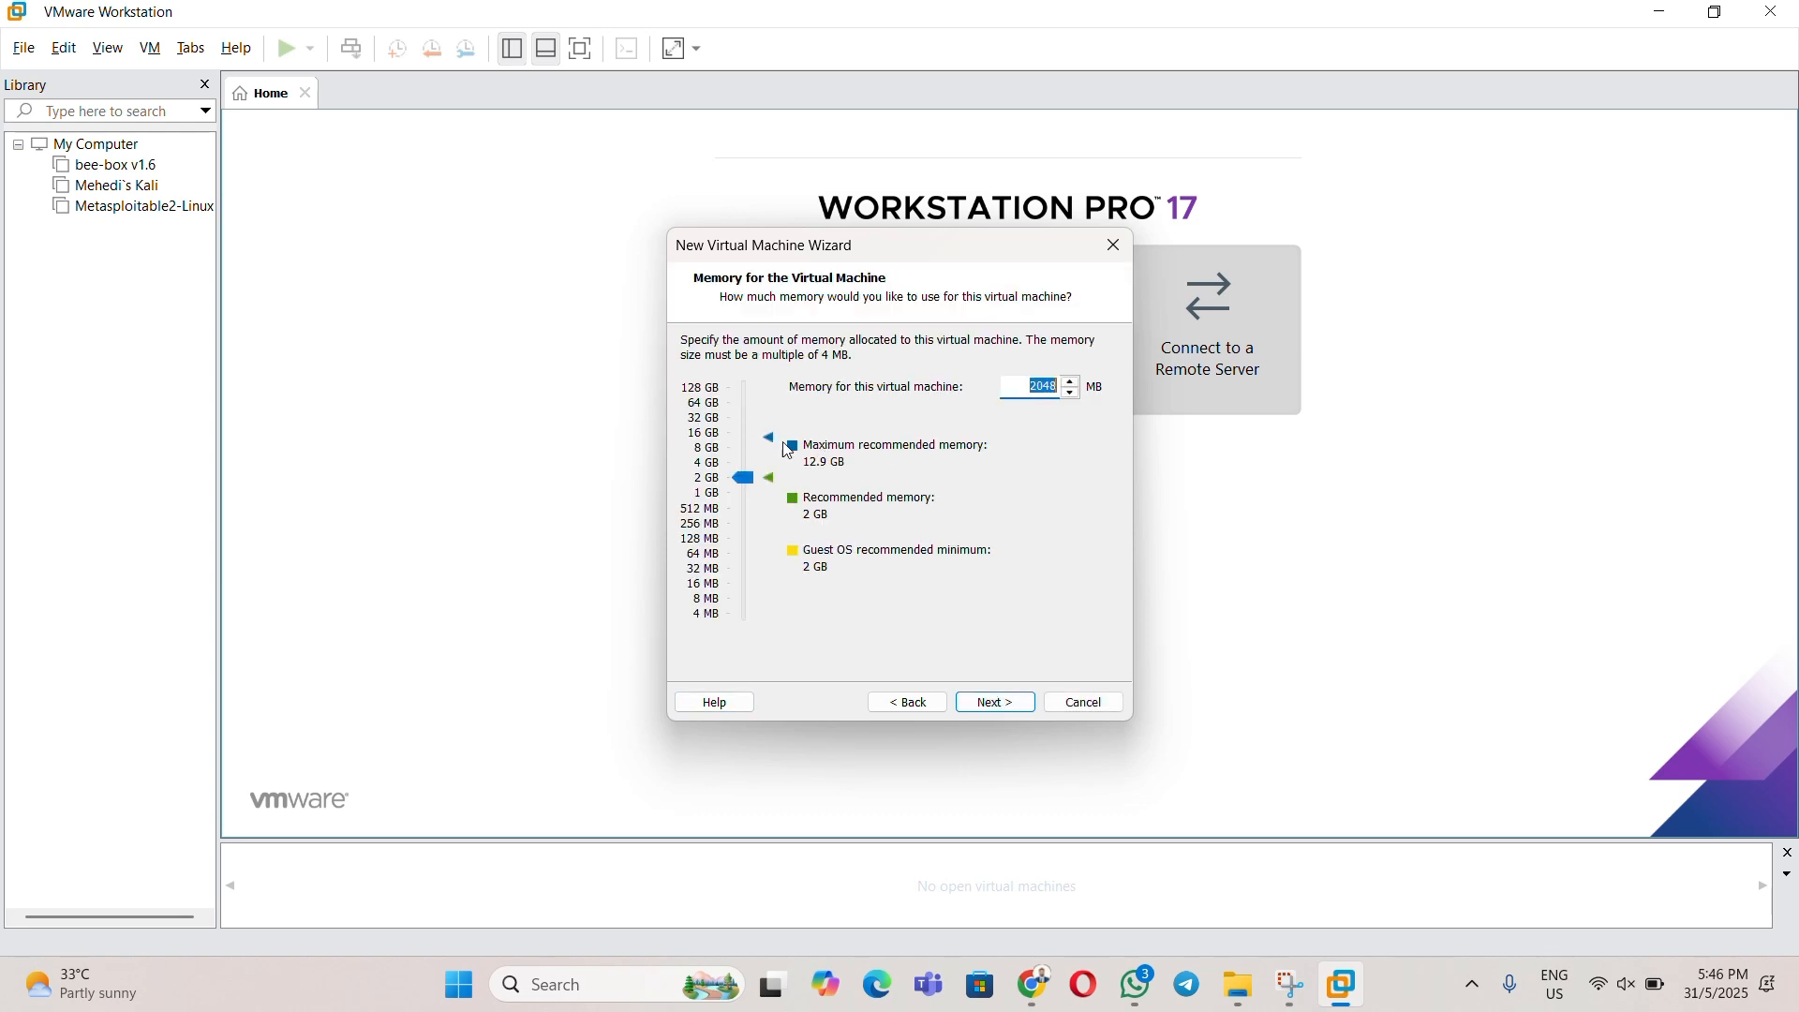
left_click(988, 703)
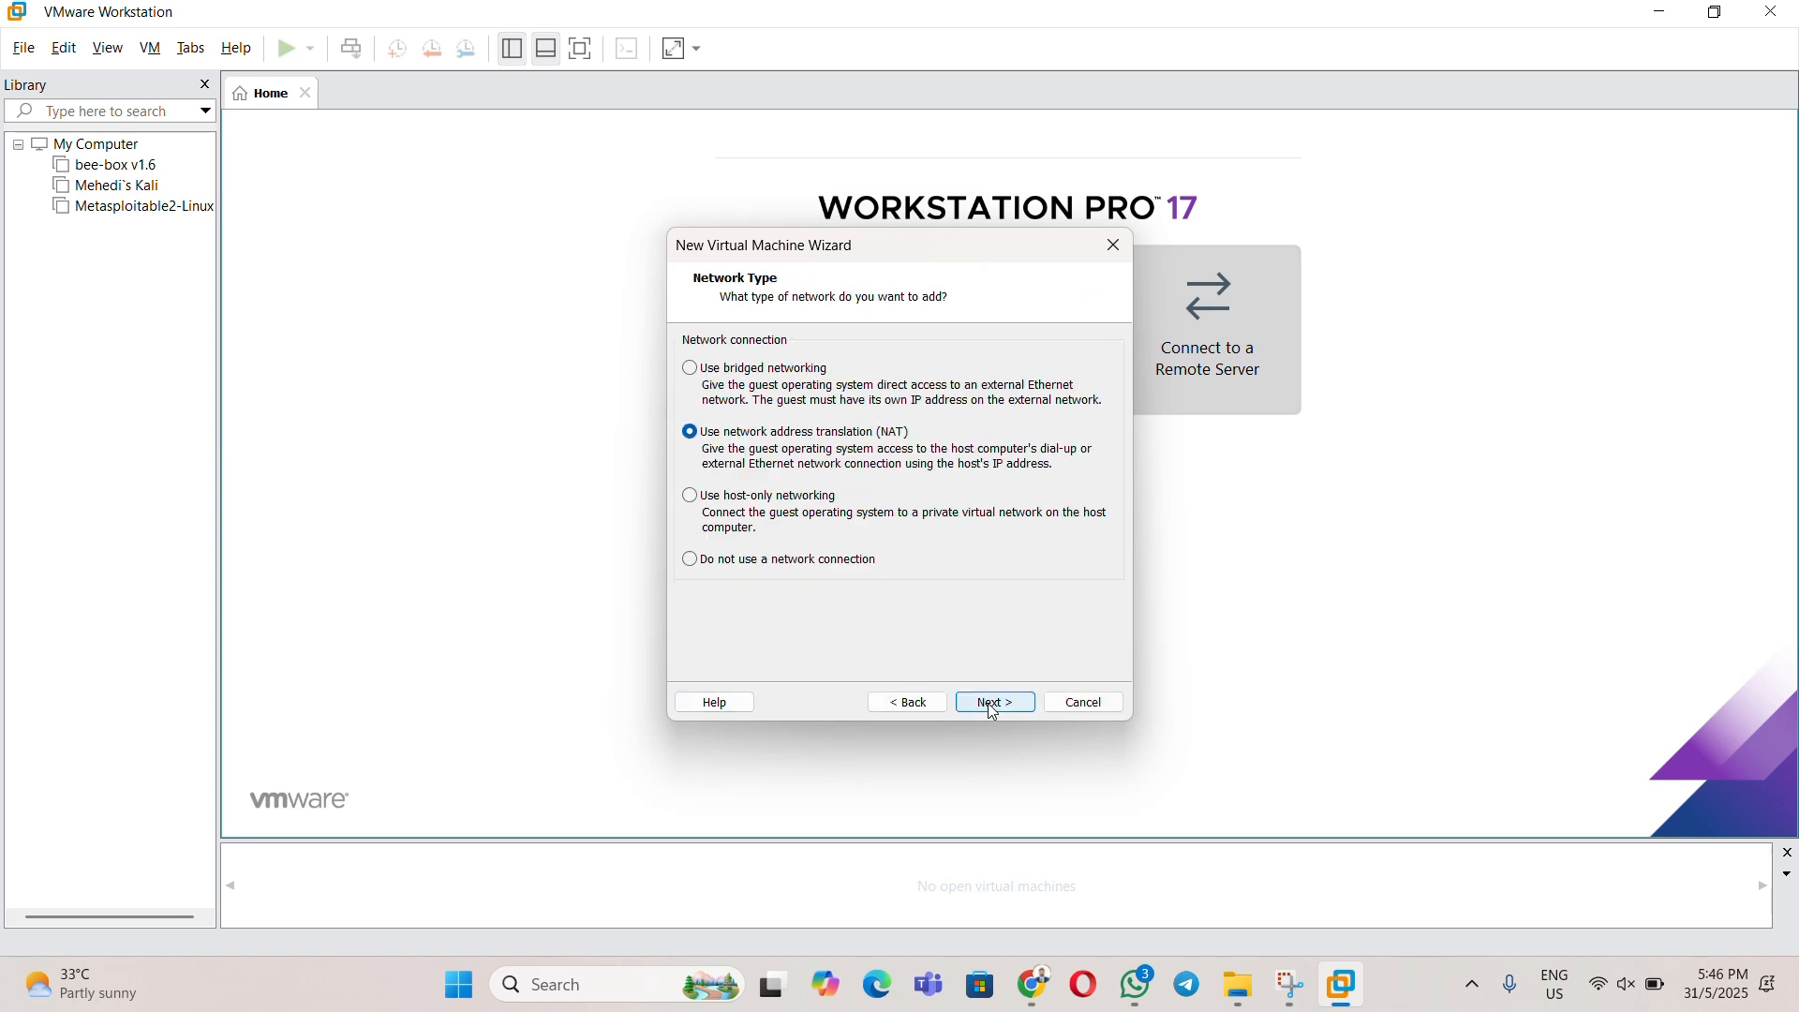
left_click(995, 704)
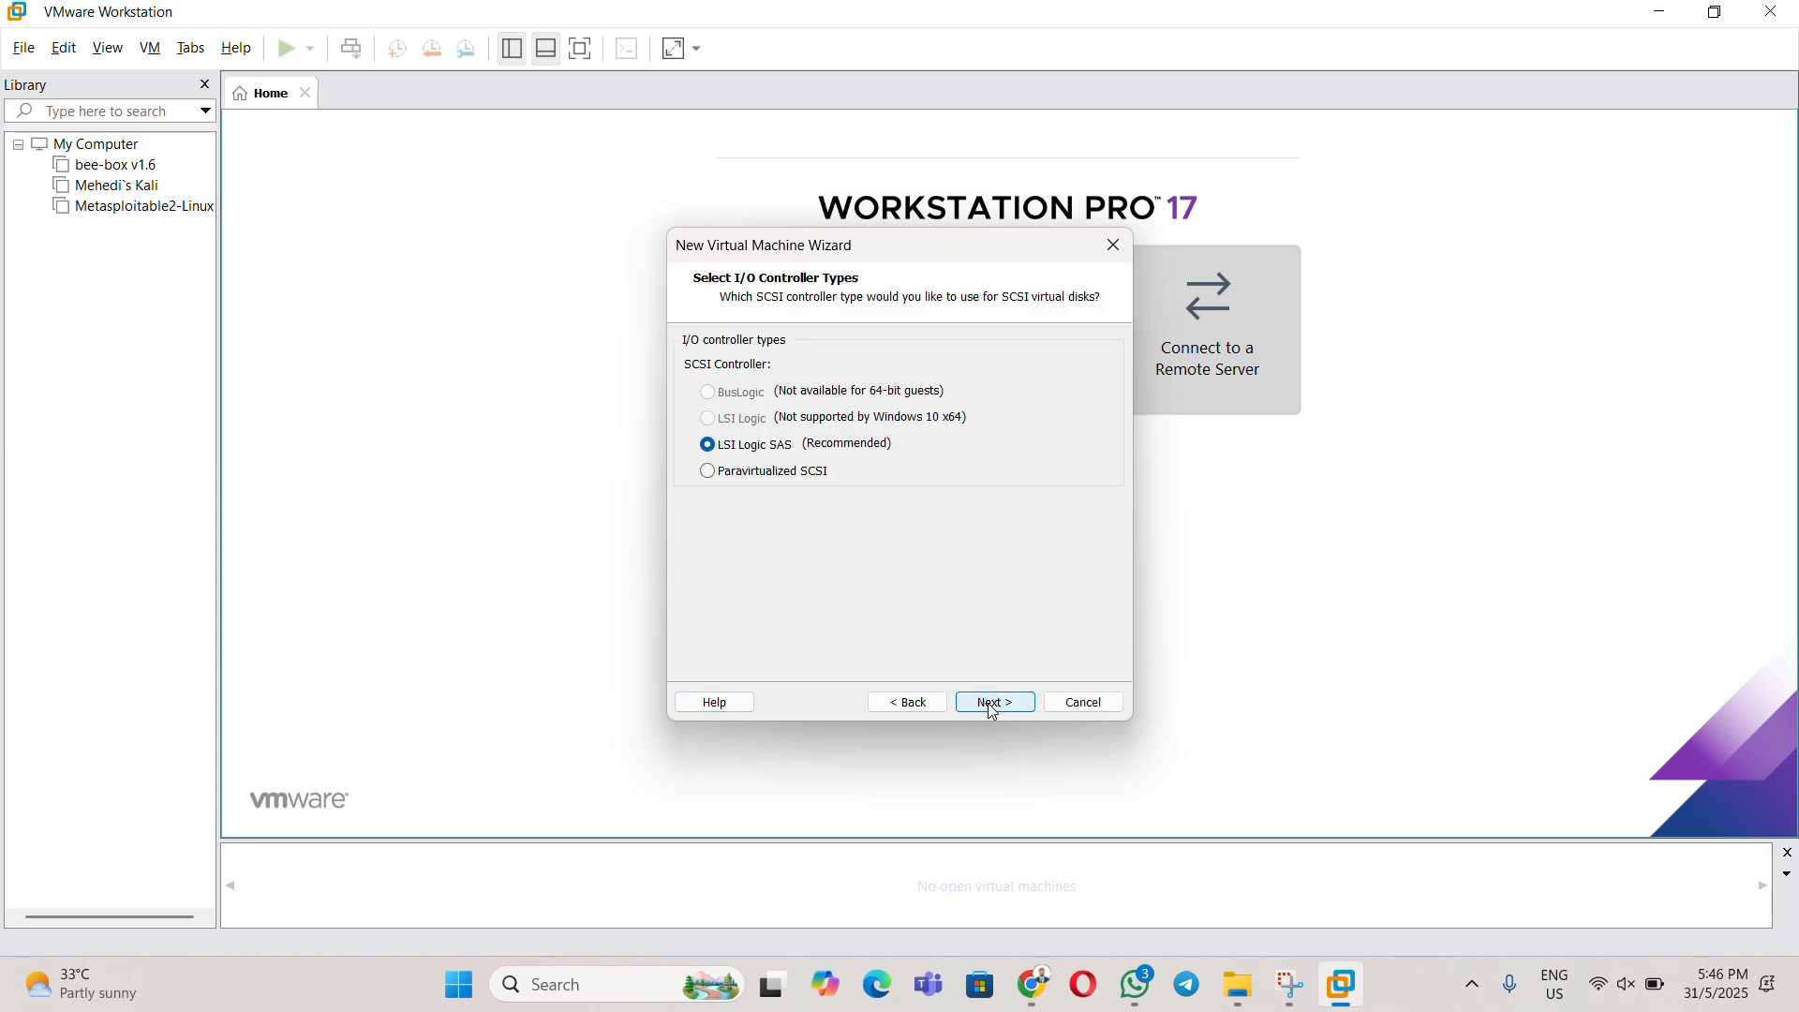
left_click(994, 705)
left_click(994, 707)
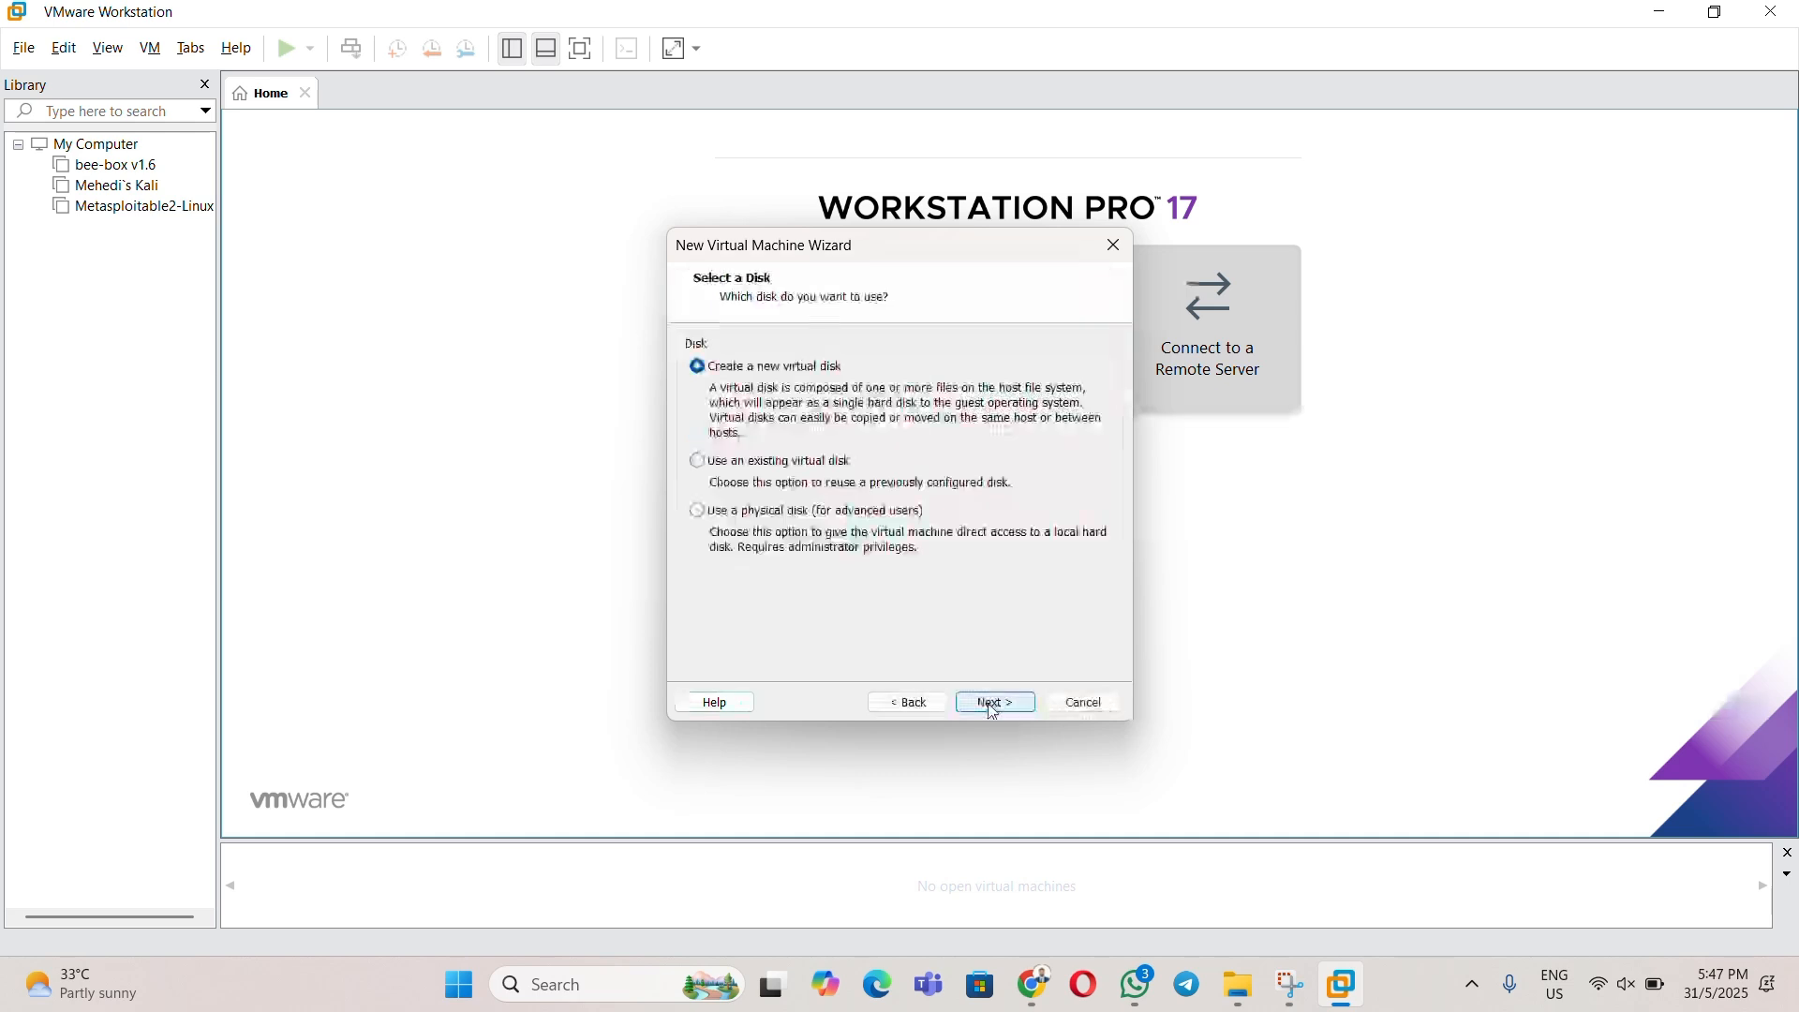
- Create a new 25 GB split virtual disk as Windows 10.vmdk and finish the VM
left_click(994, 706)
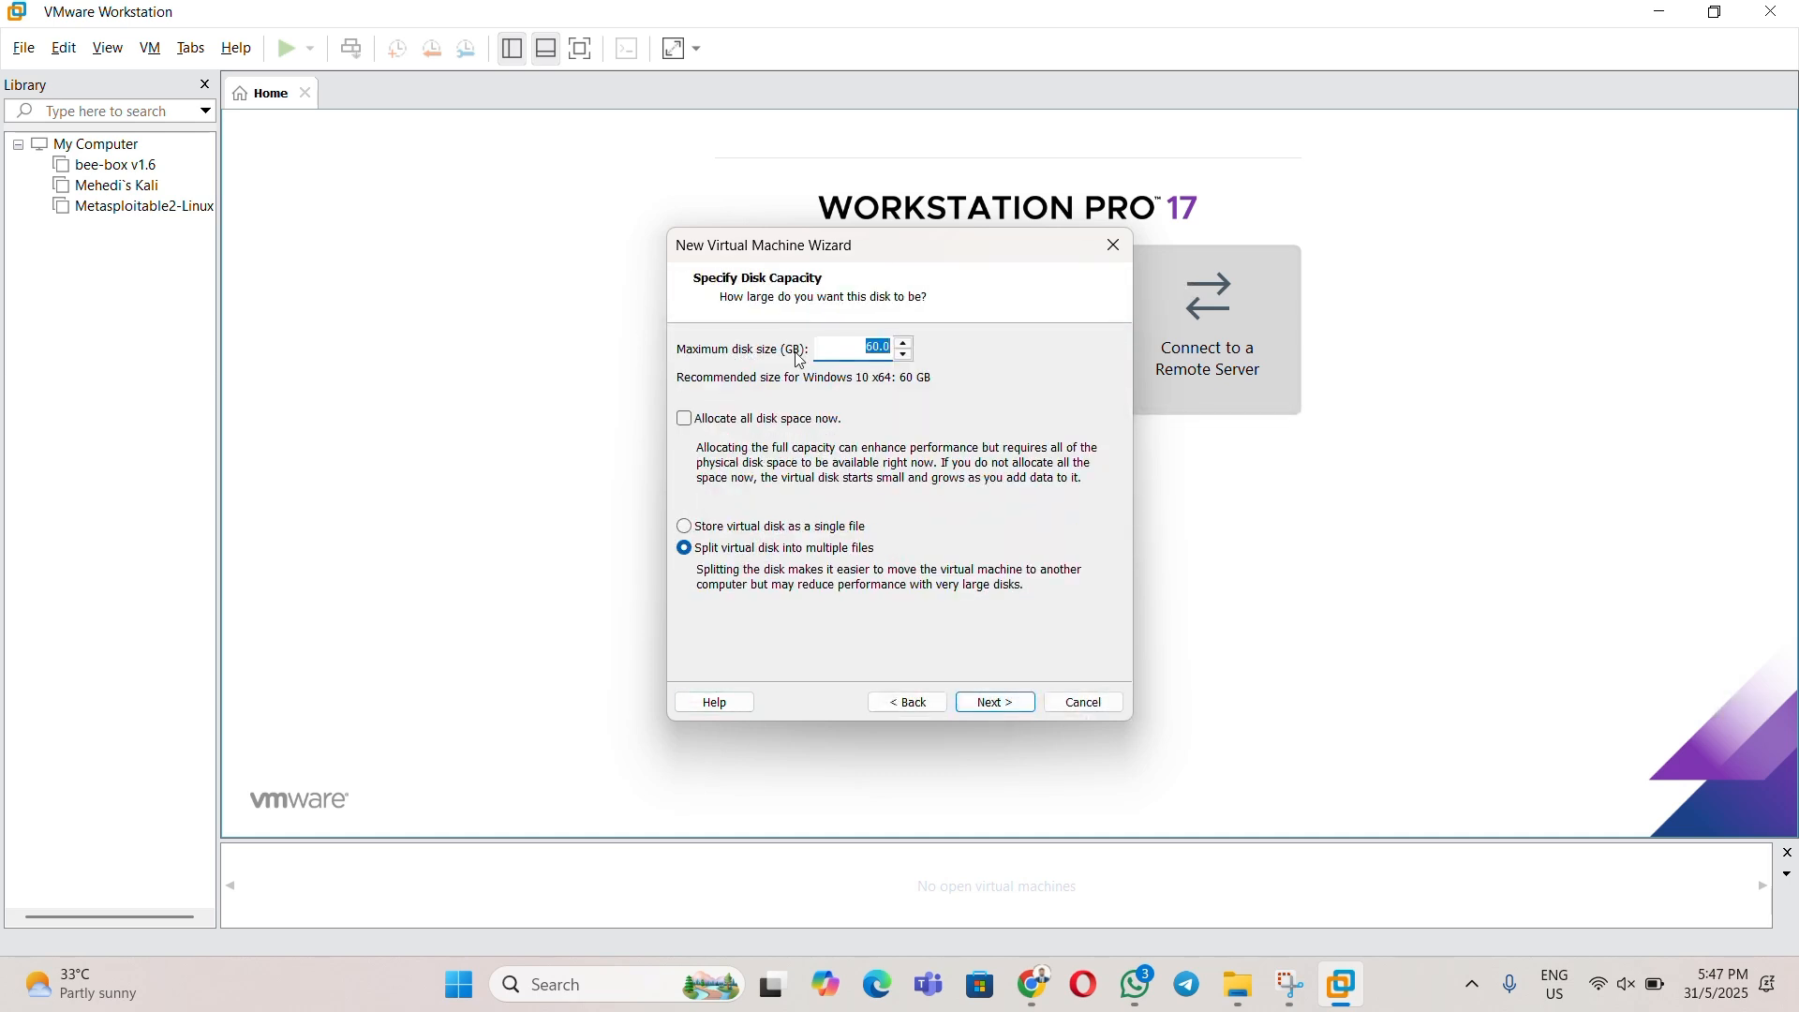
type("25")
left_click(998, 703)
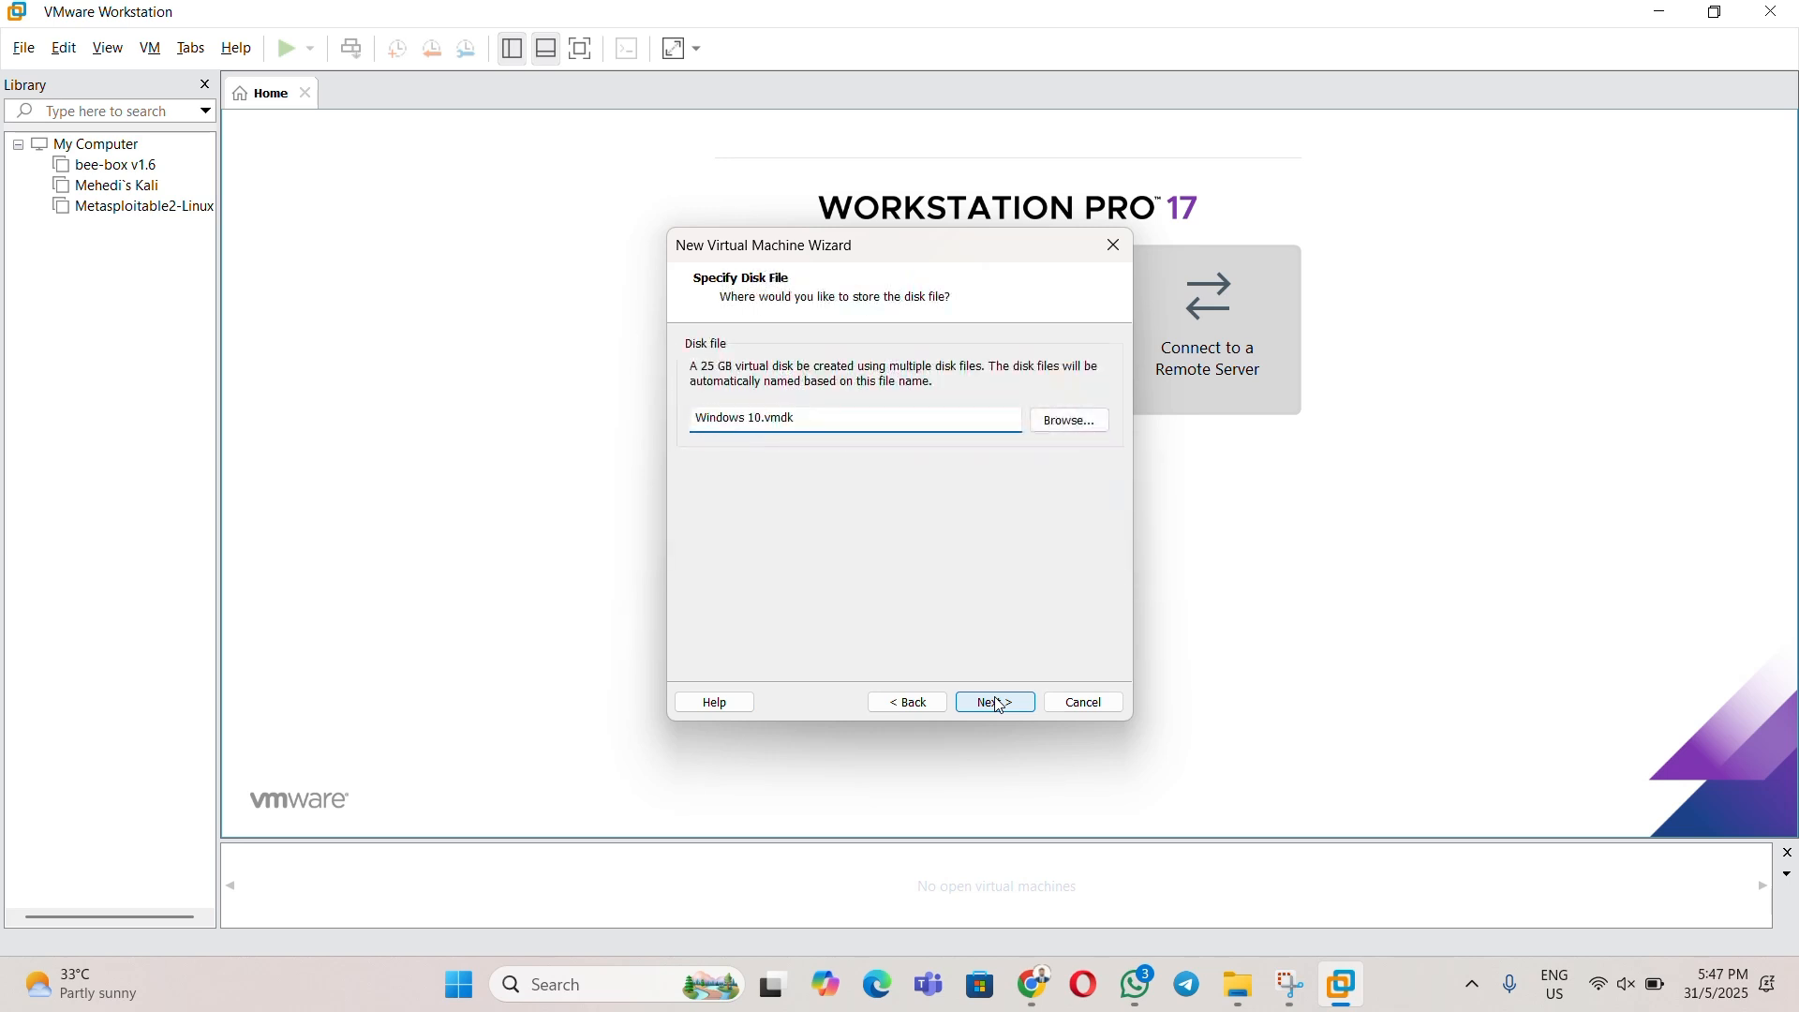
left_click(997, 702)
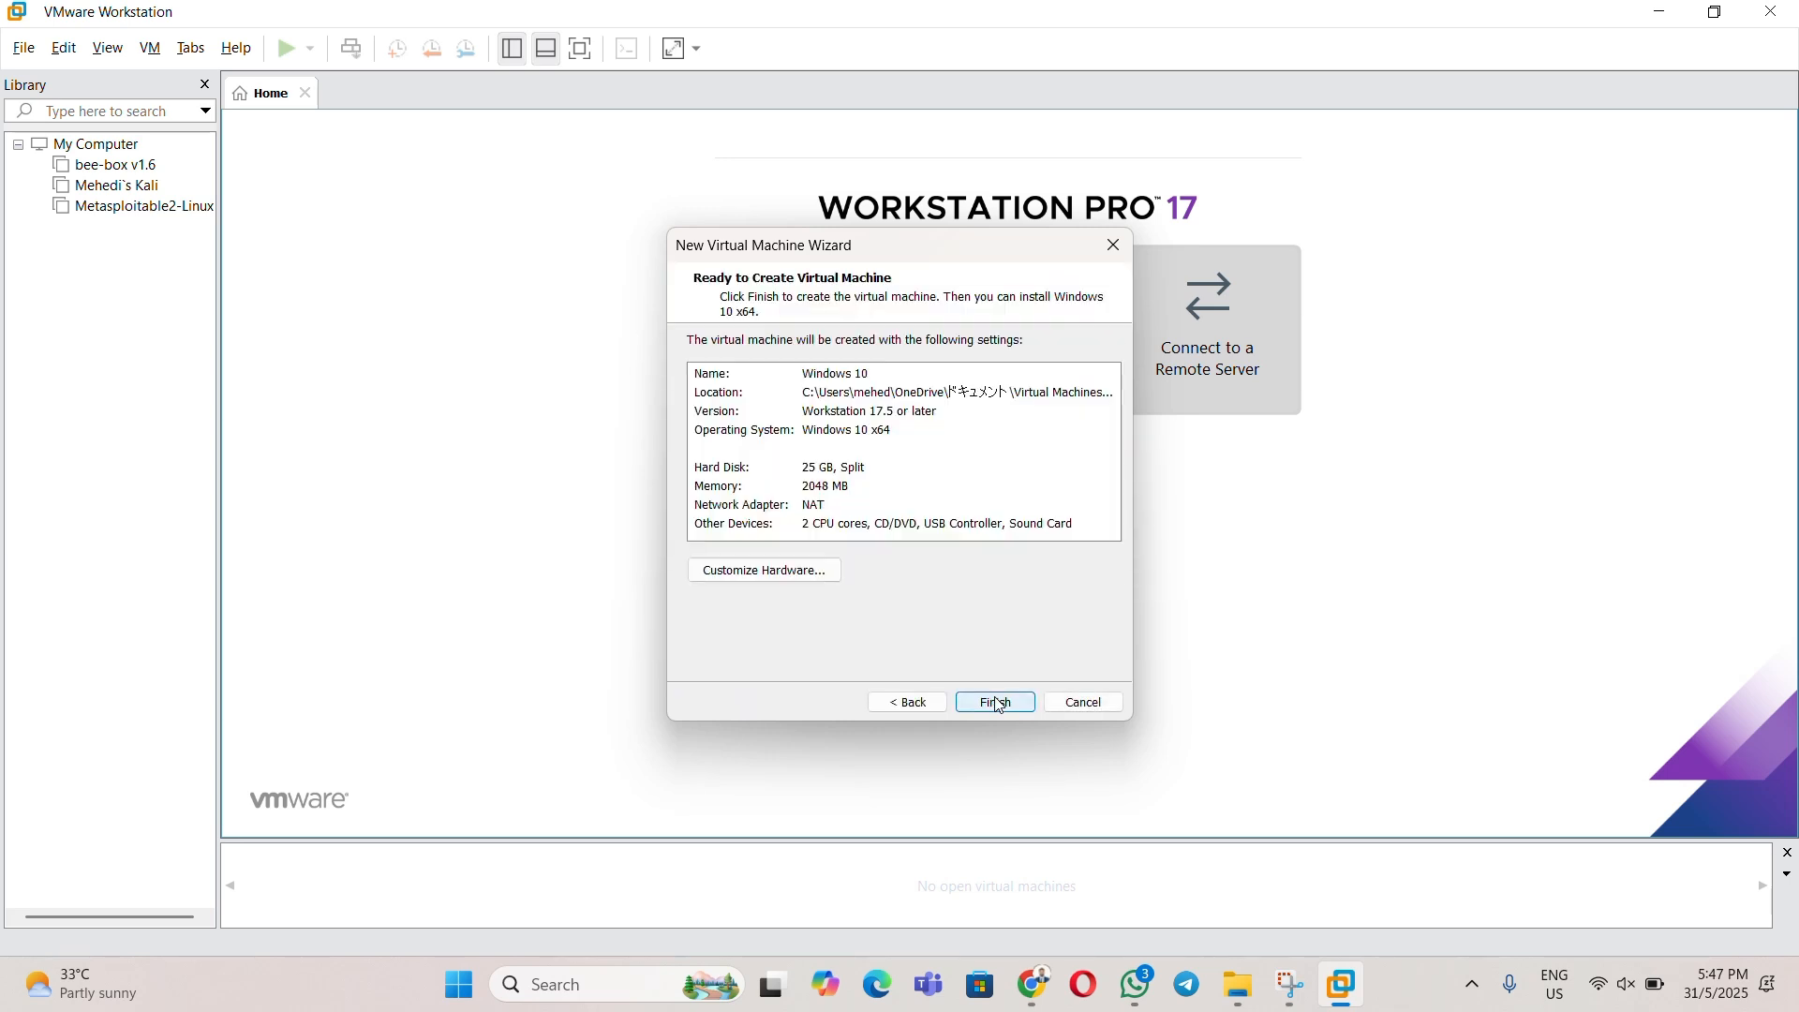
left_click(999, 704)
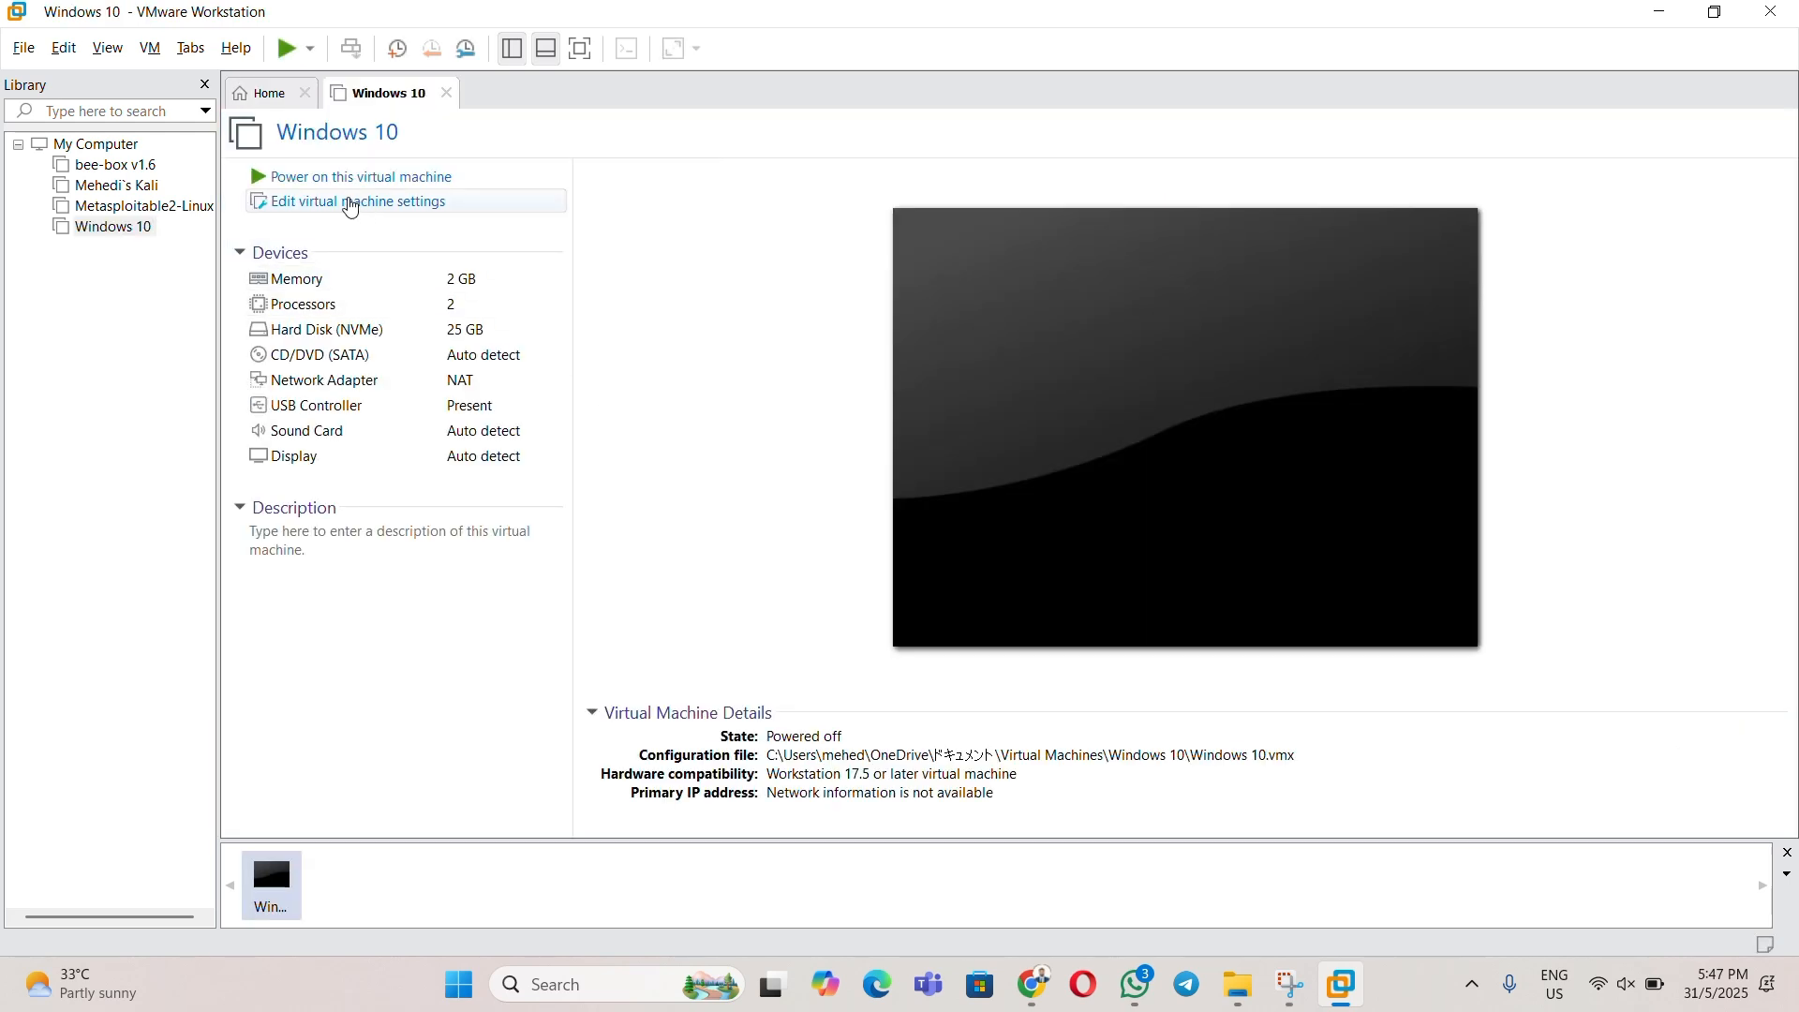
- Attach the 19045 Windows ISO from Downloads > Cyber Security to the CD/DVD (SATA) drive and save
left_click(340, 204)
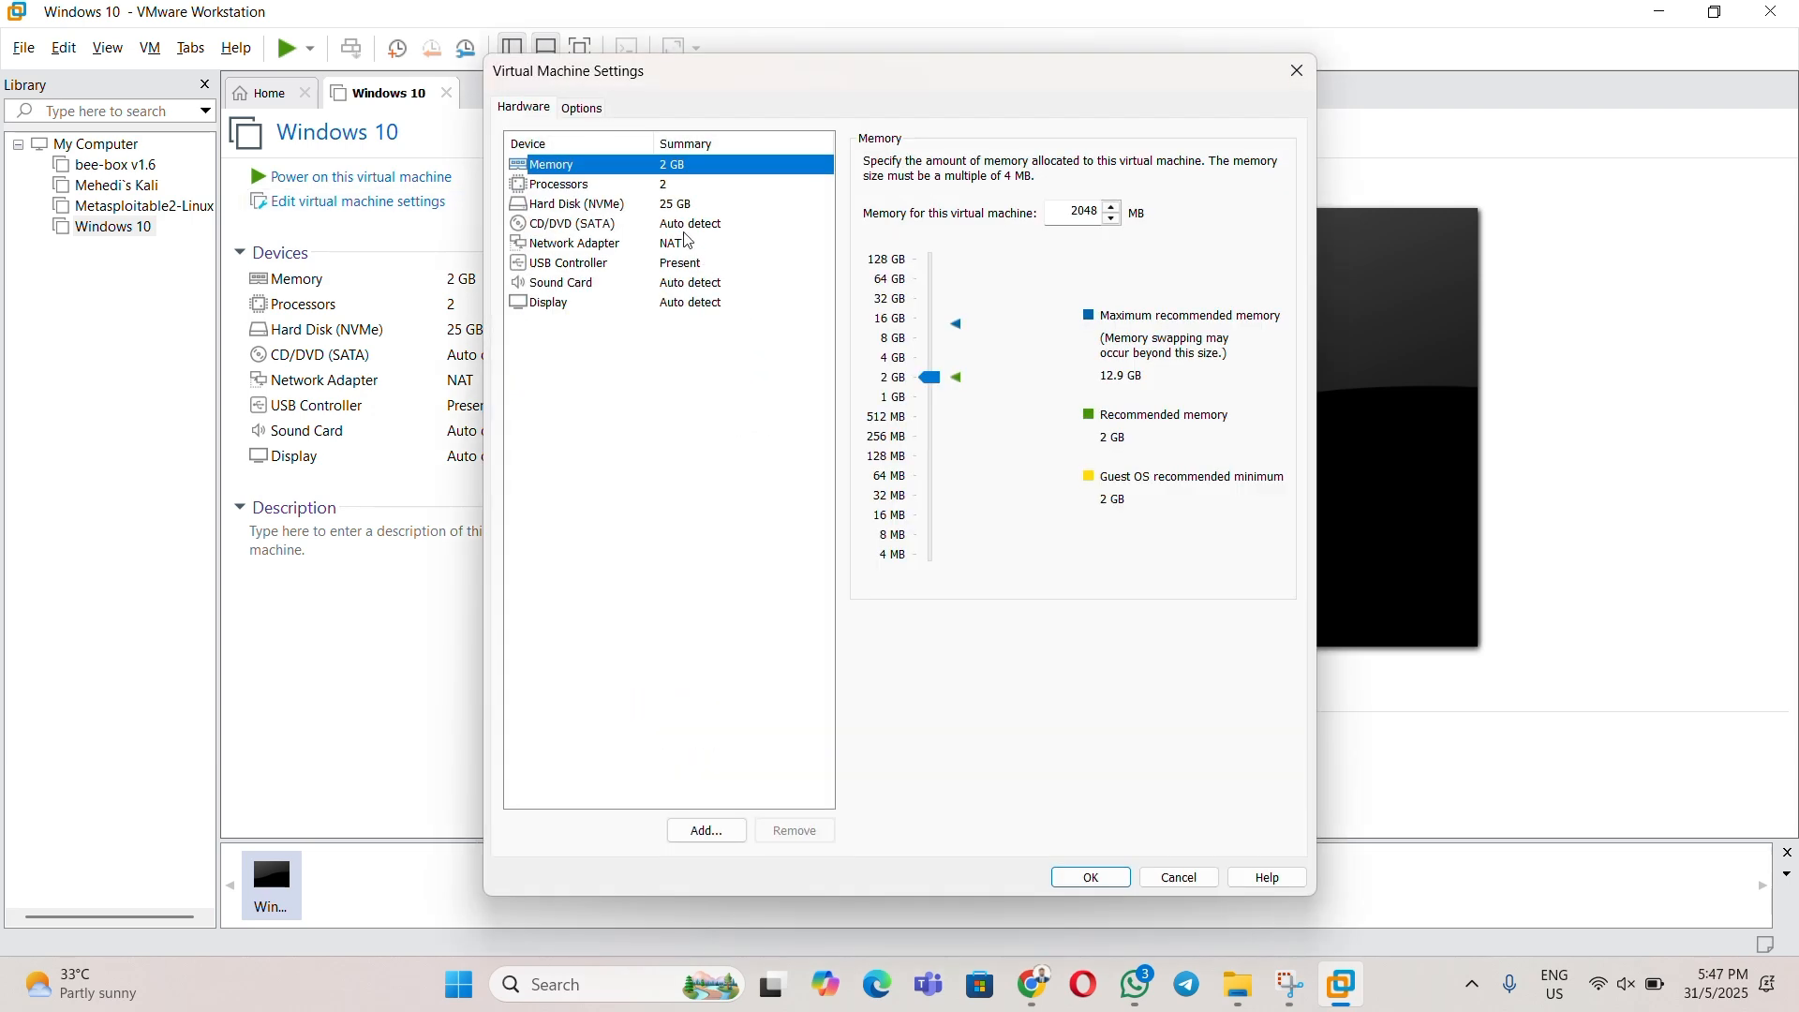
left_click(682, 227)
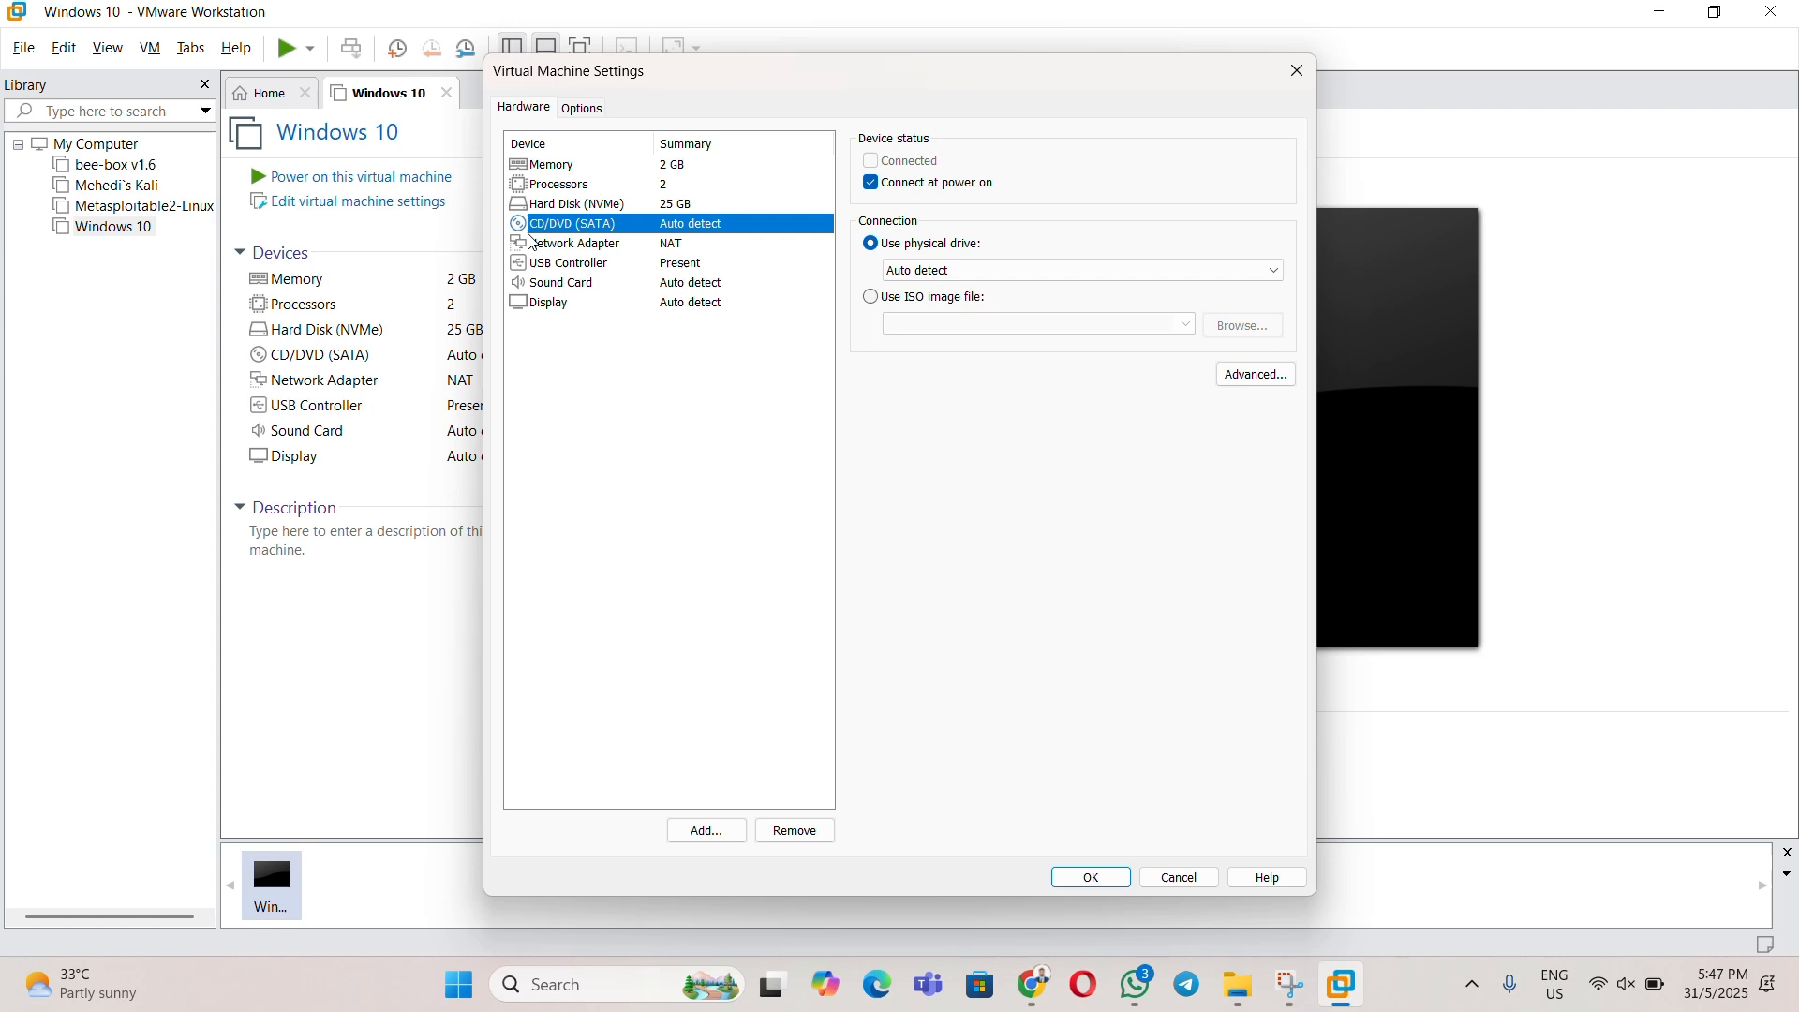
left_click(872, 298)
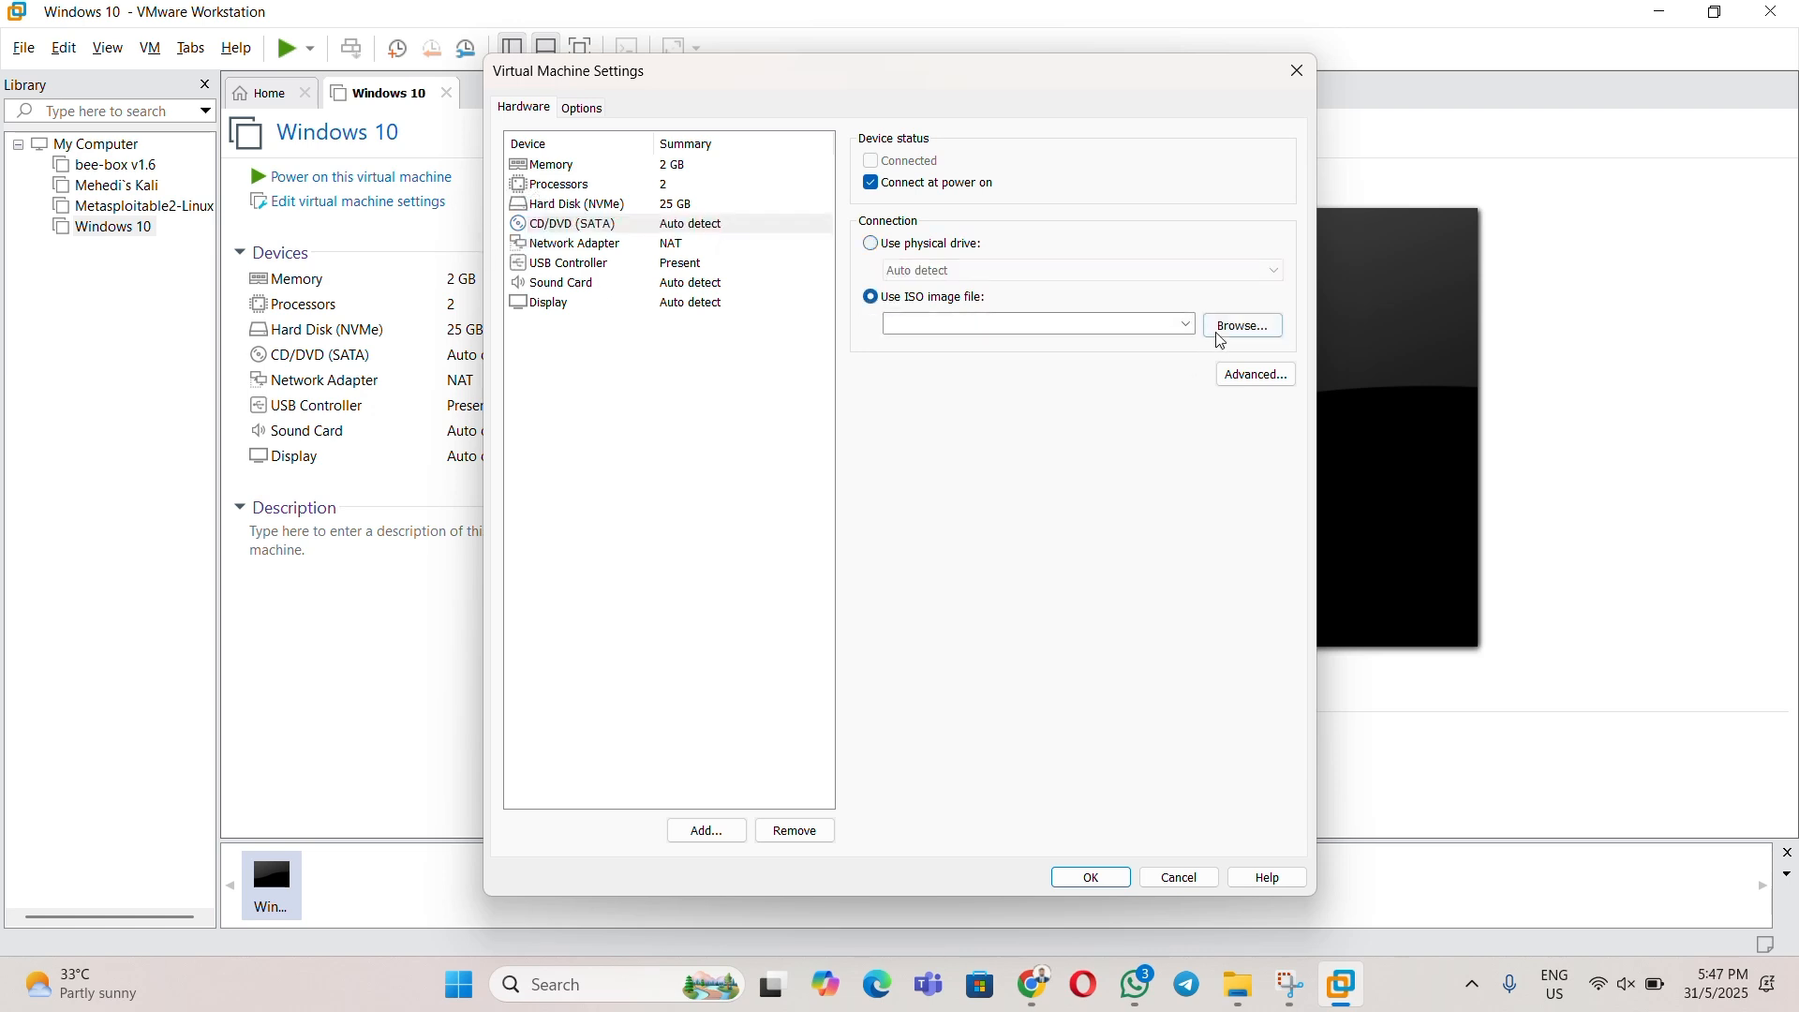
left_click(1245, 328)
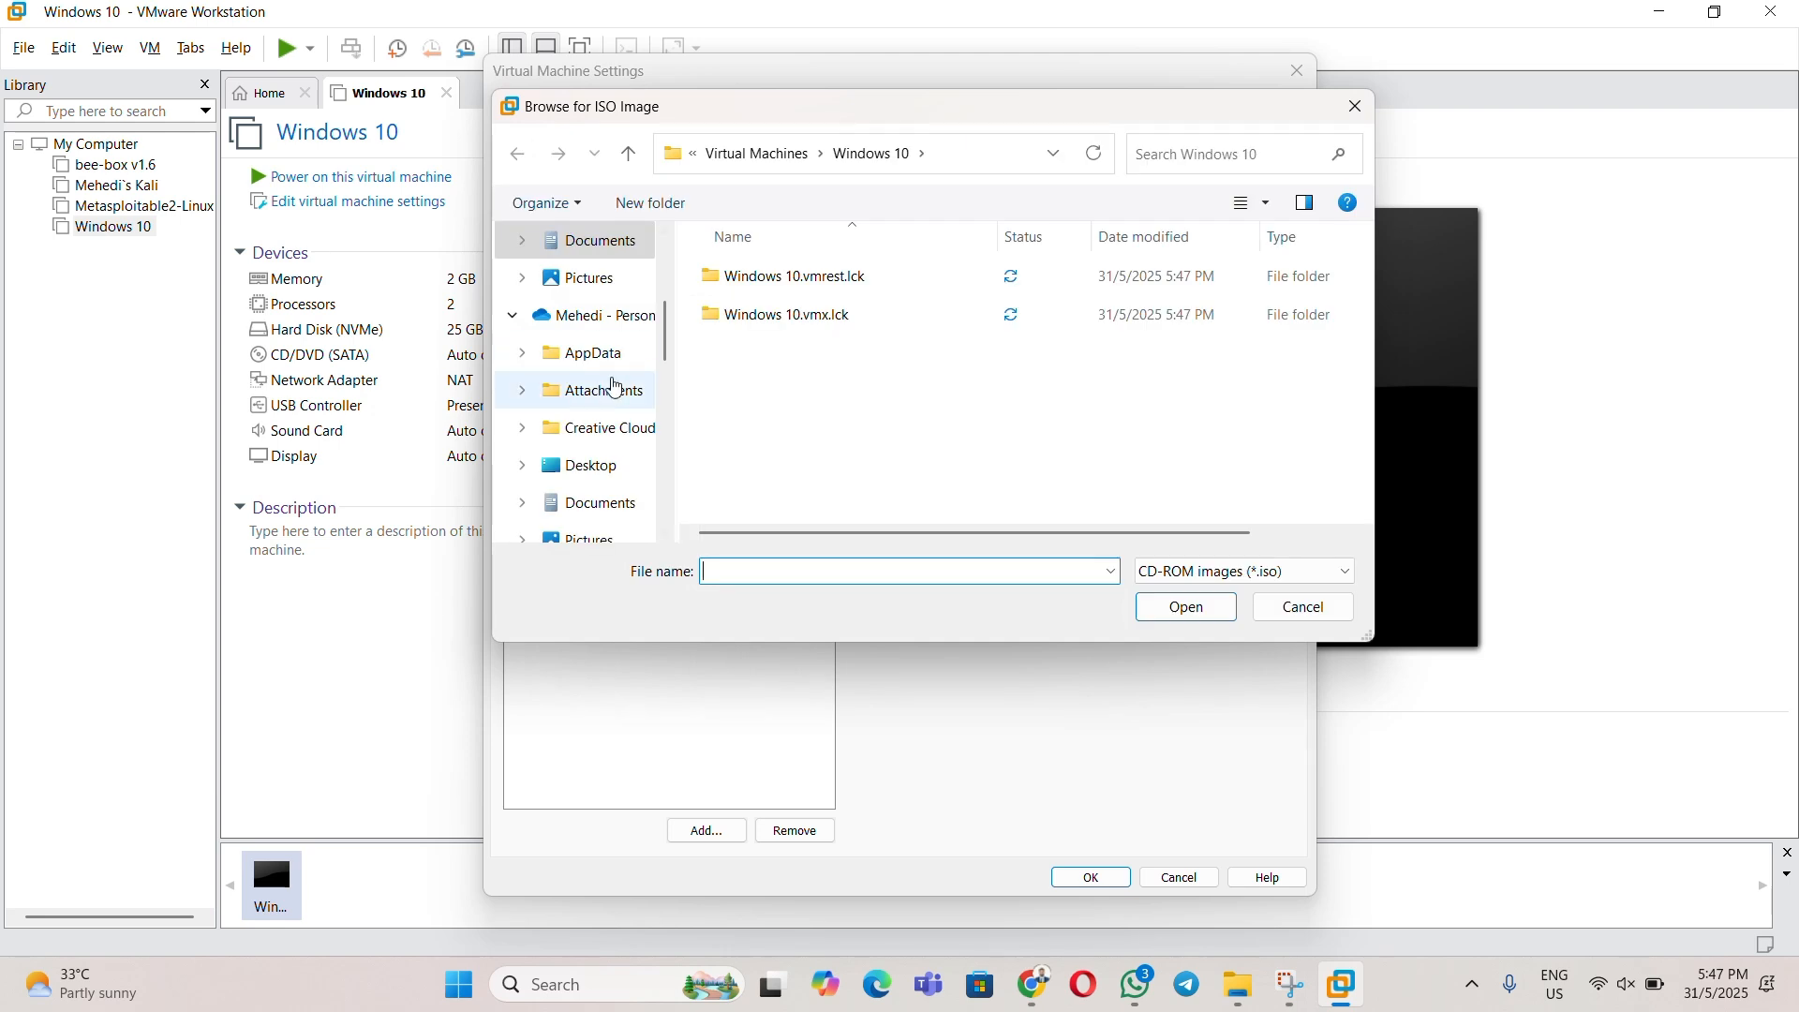
scroll(610, 397, "down", 3)
left_click(582, 319)
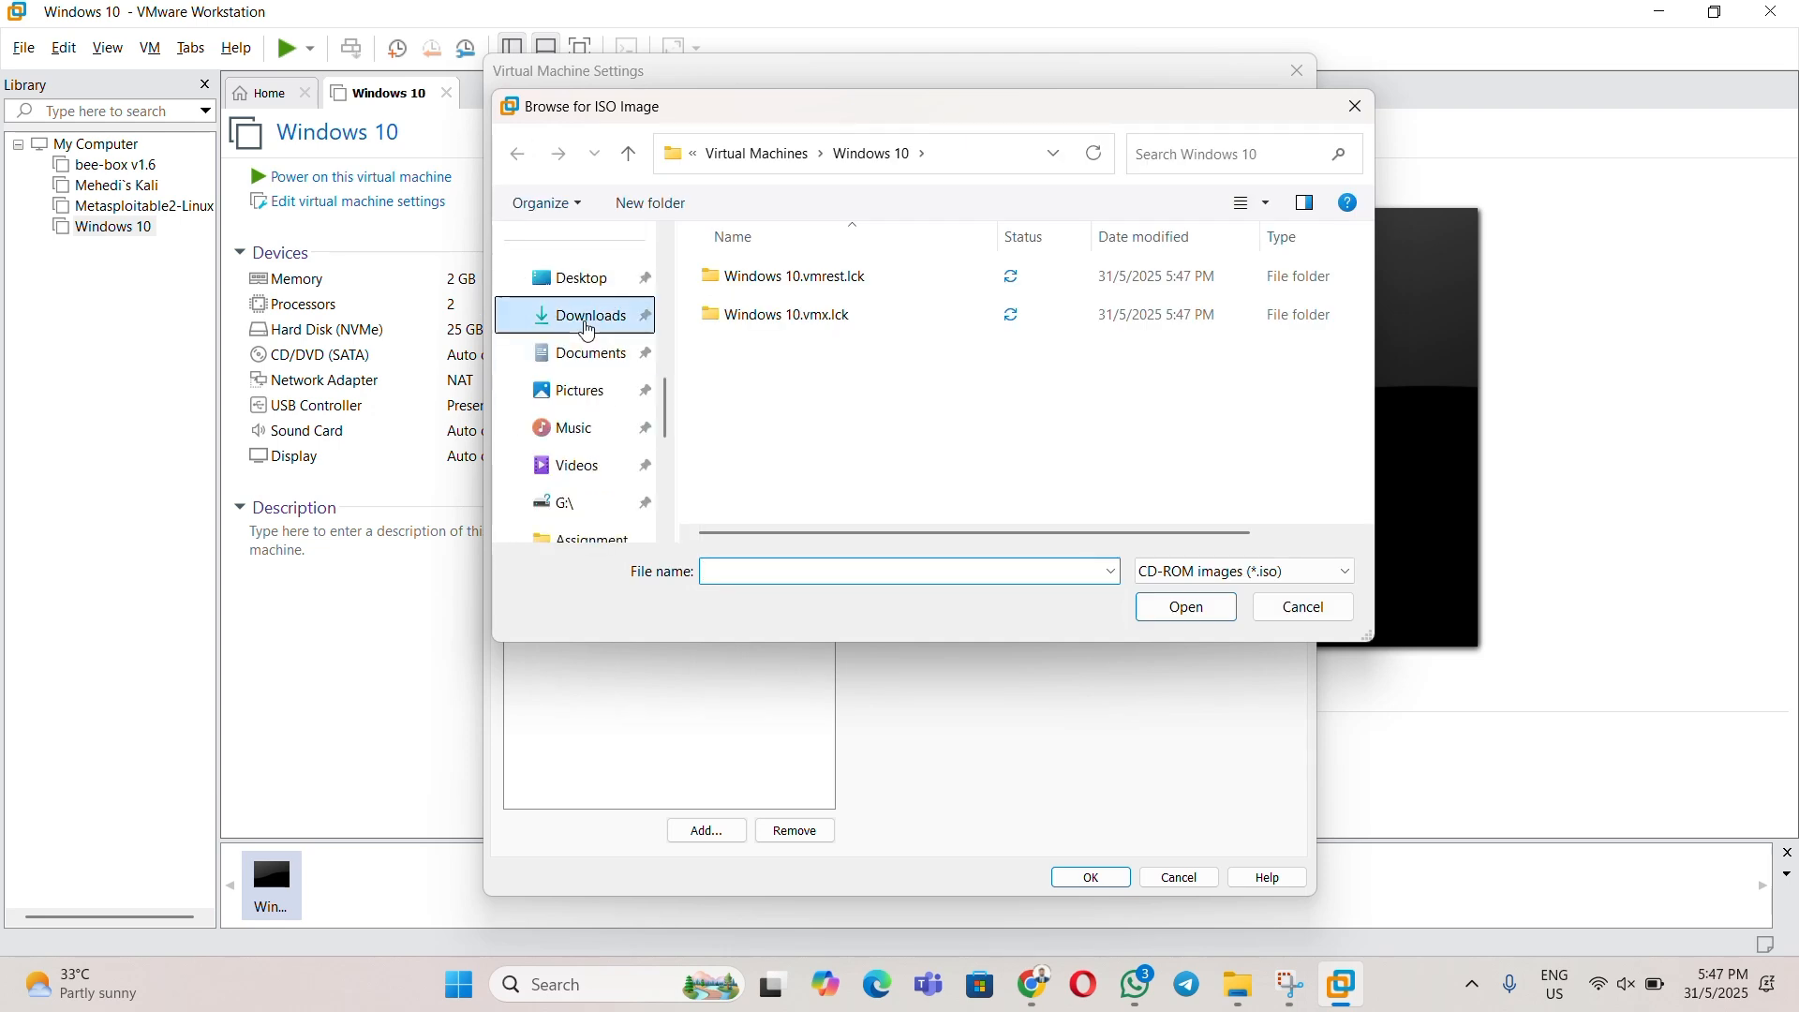
double_click(806, 351)
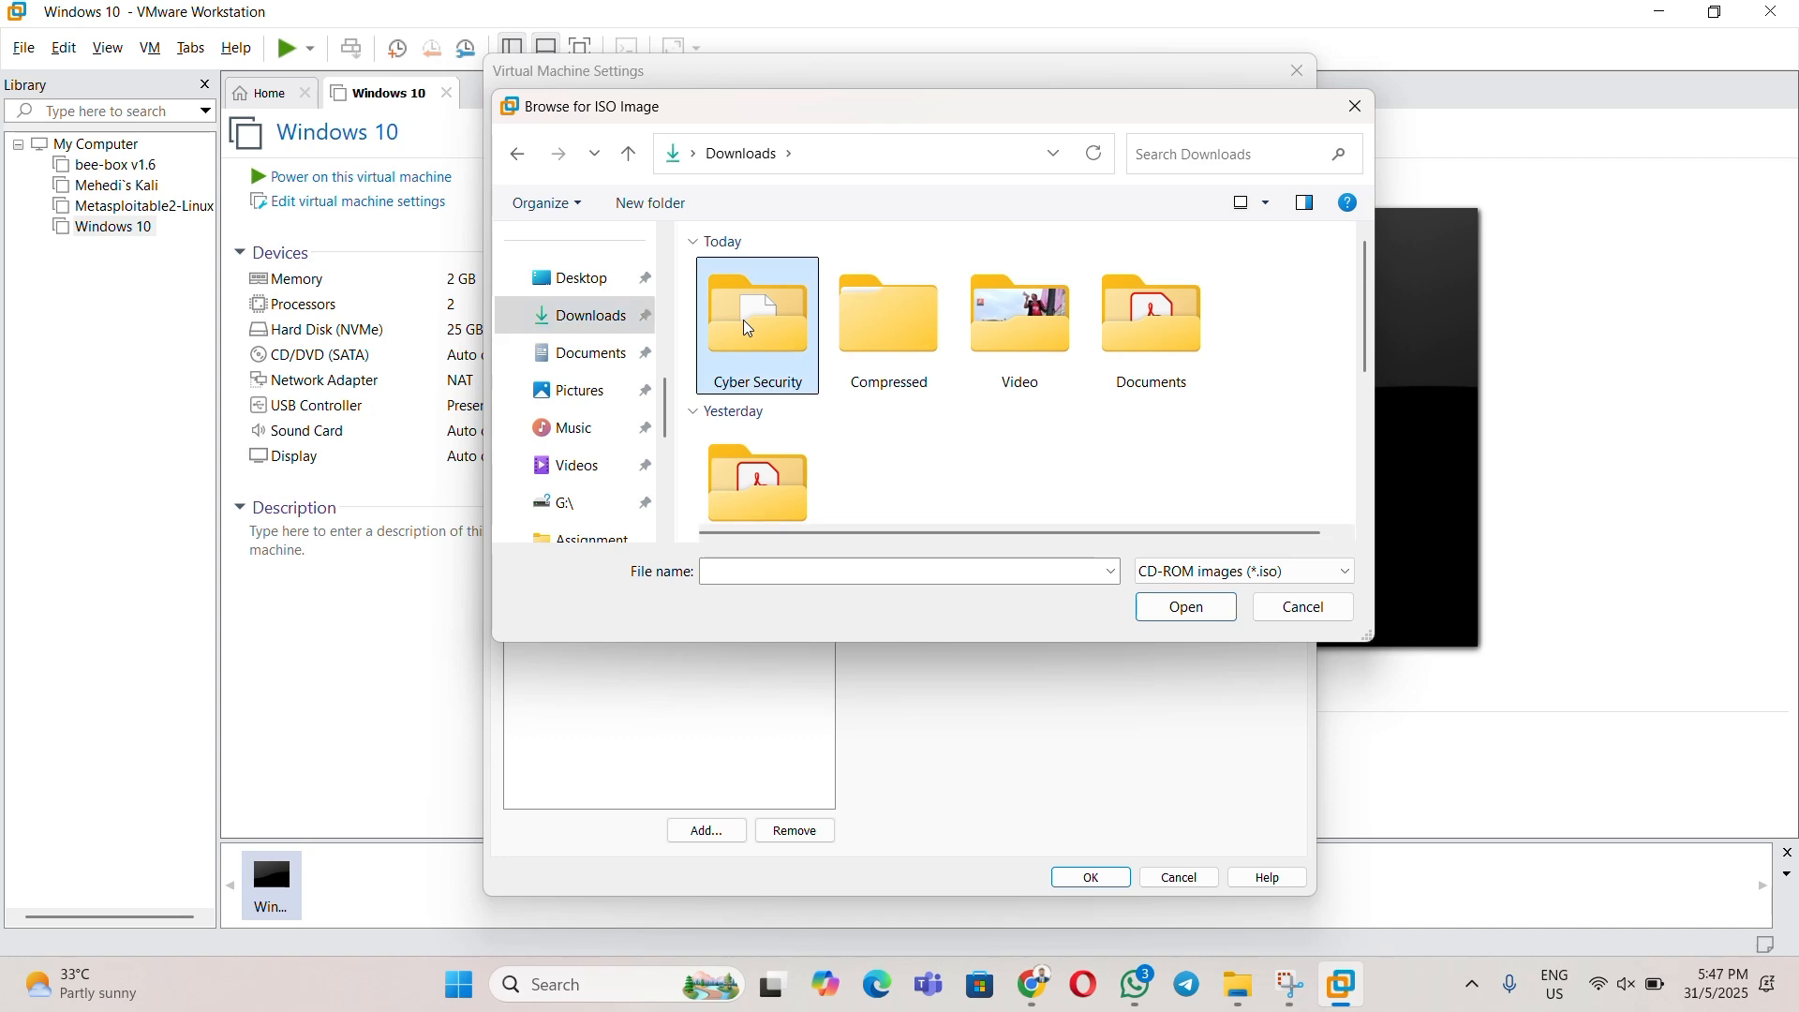
left_click(802, 321)
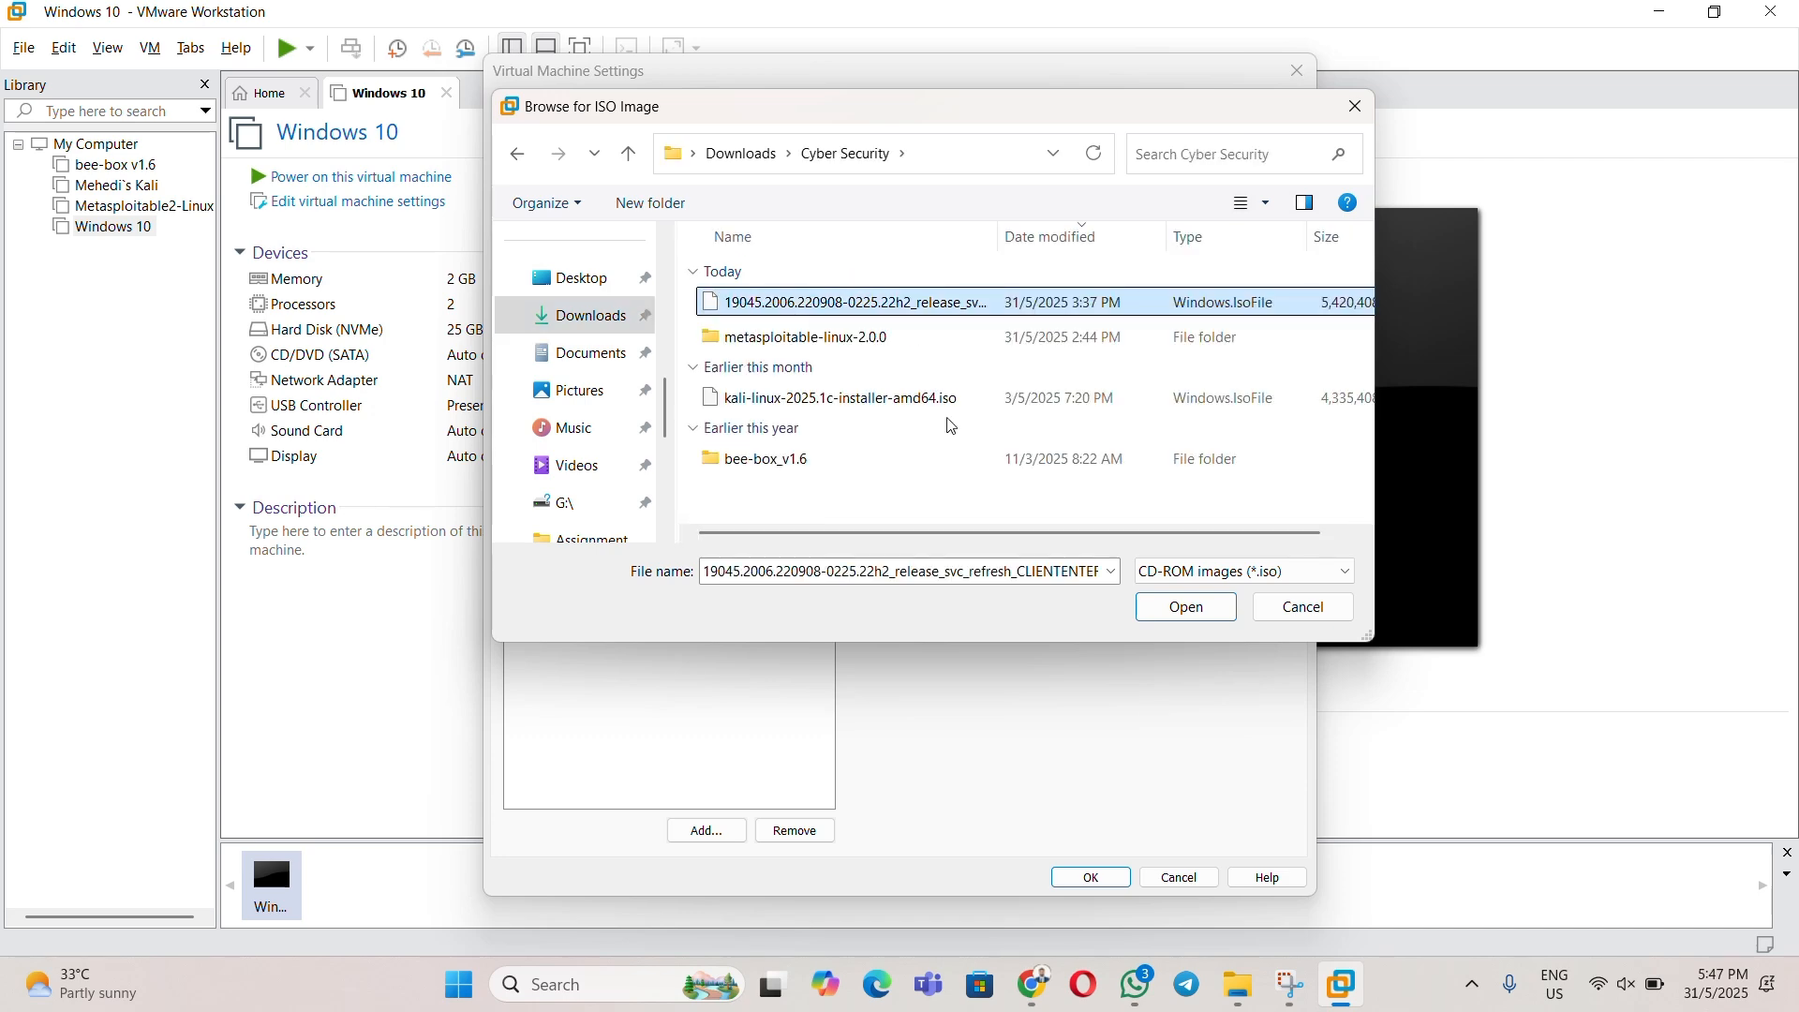
left_click(1187, 607)
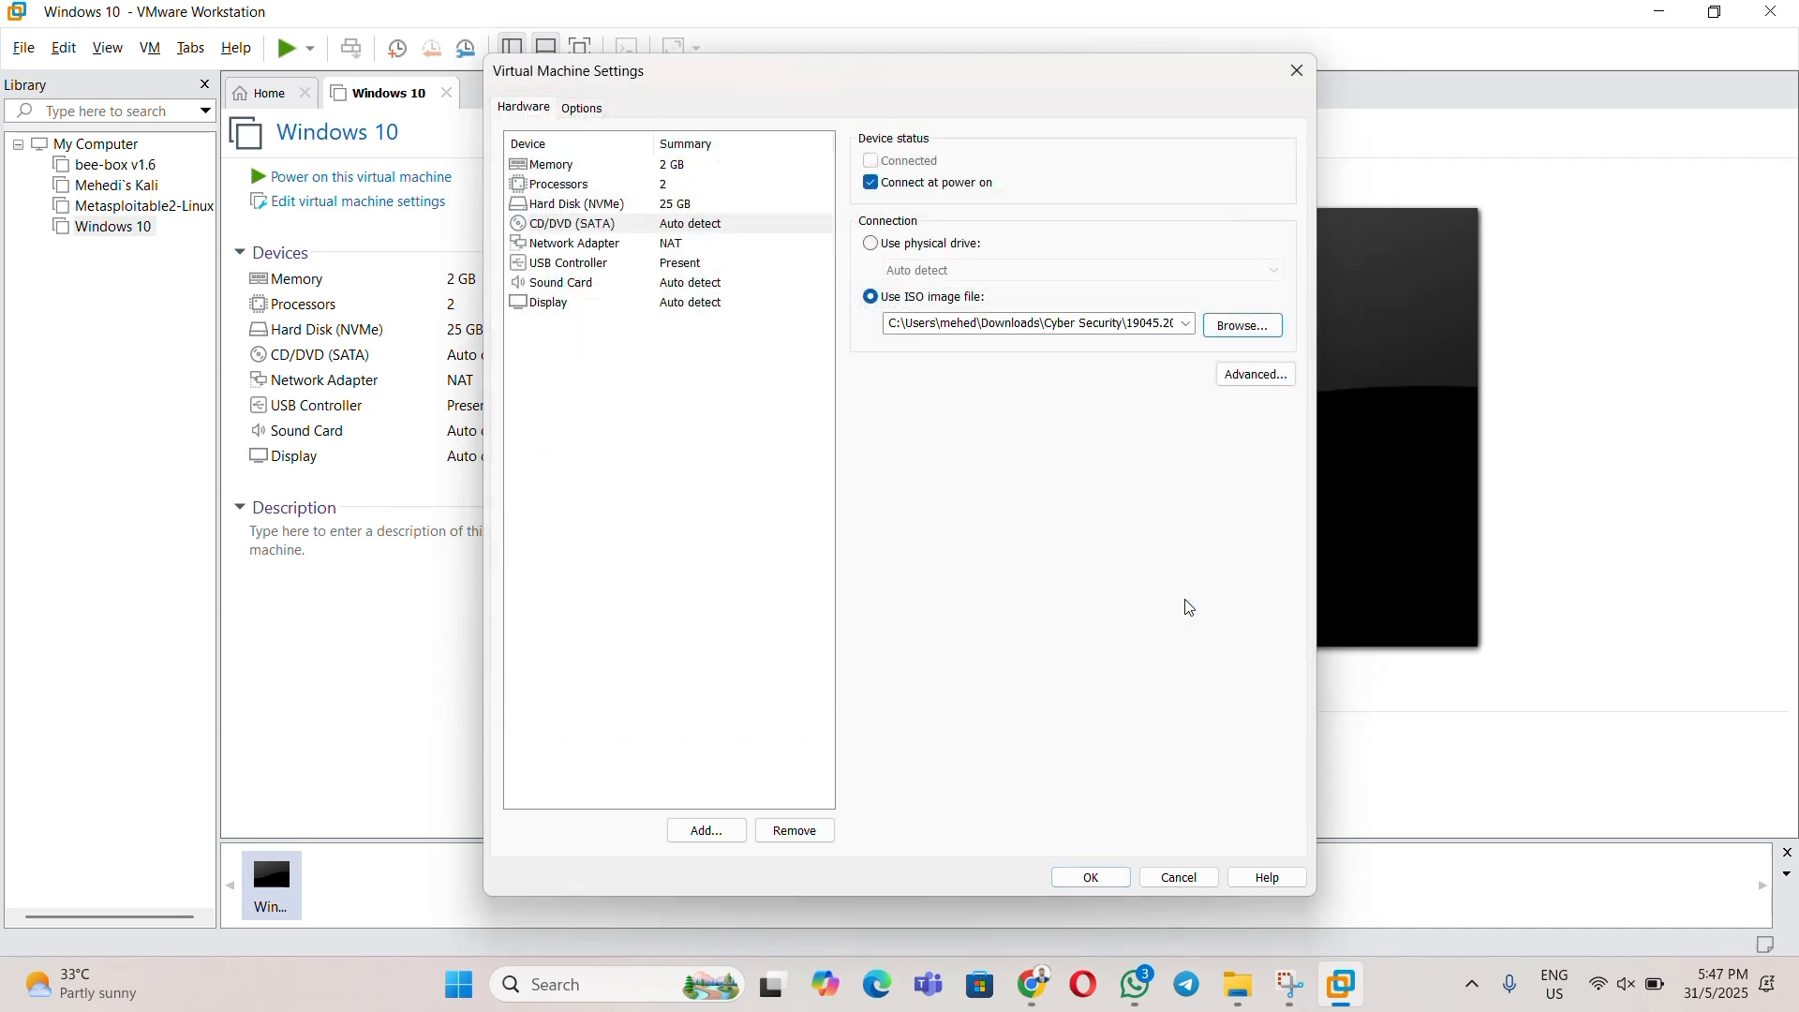
left_click(1099, 879)
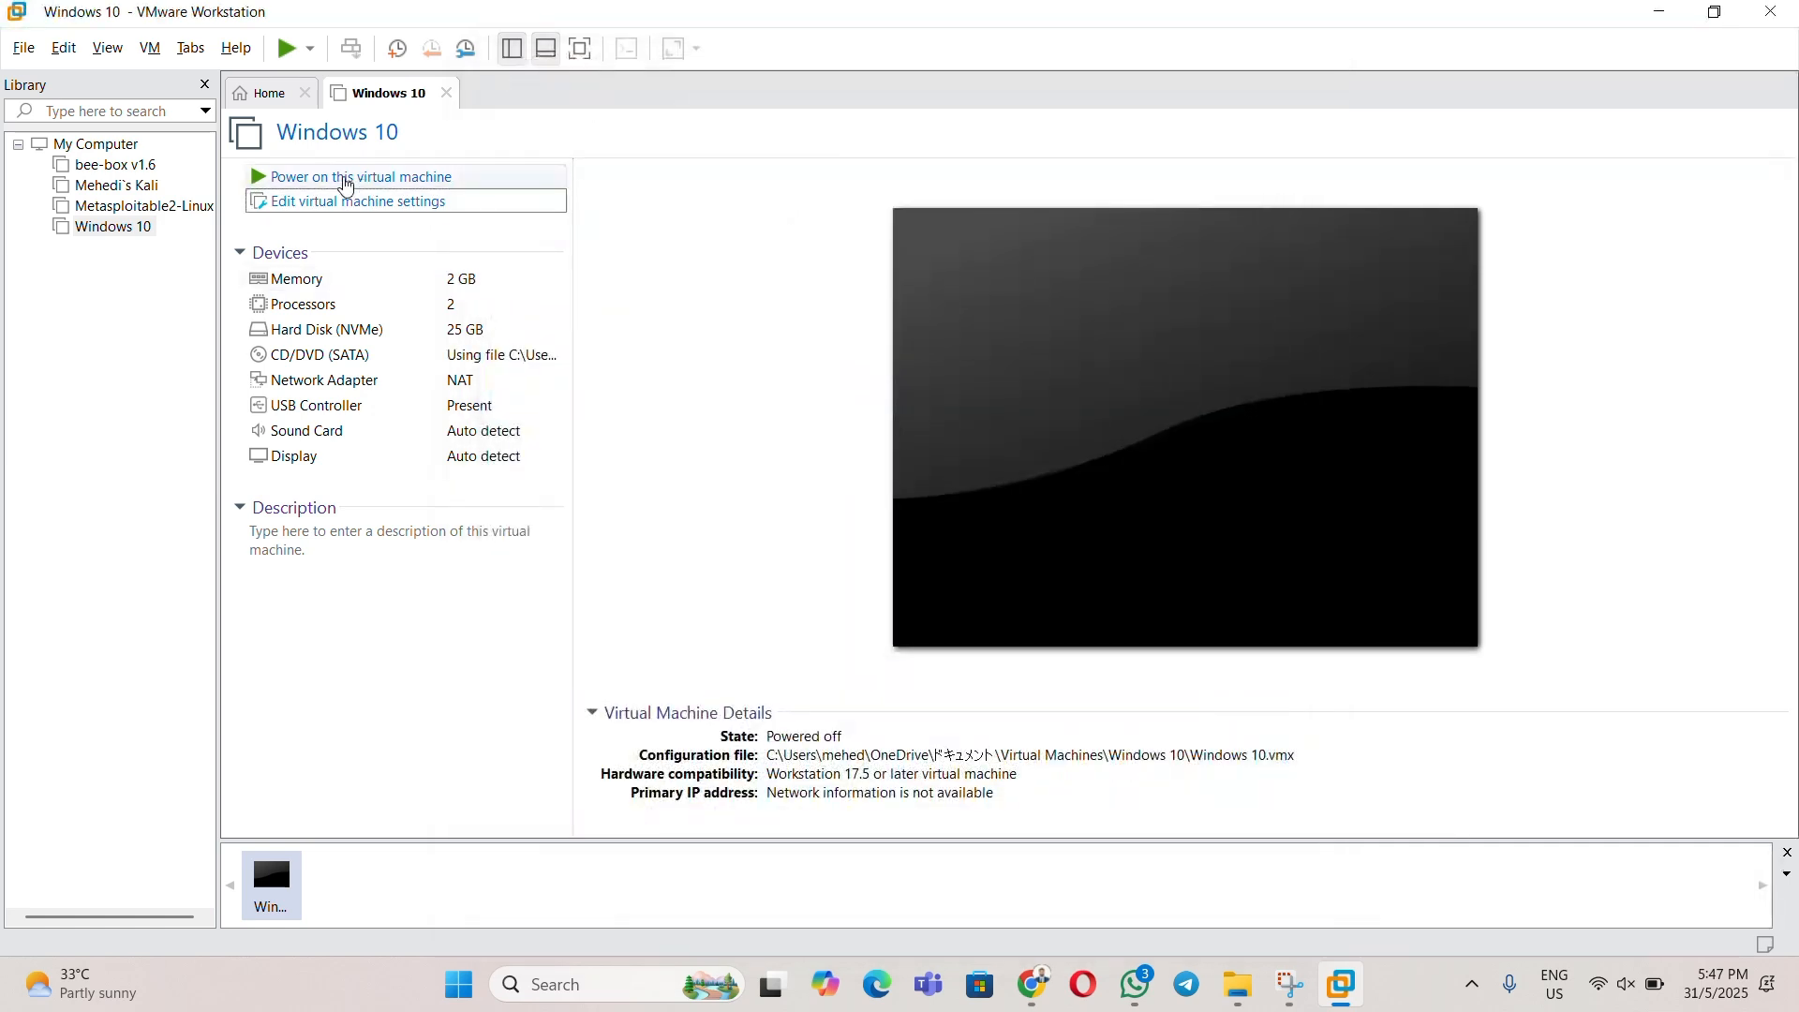
- Power on the Windows 10 VM and press a key to boot from the installation ISO
left_click(346, 183)
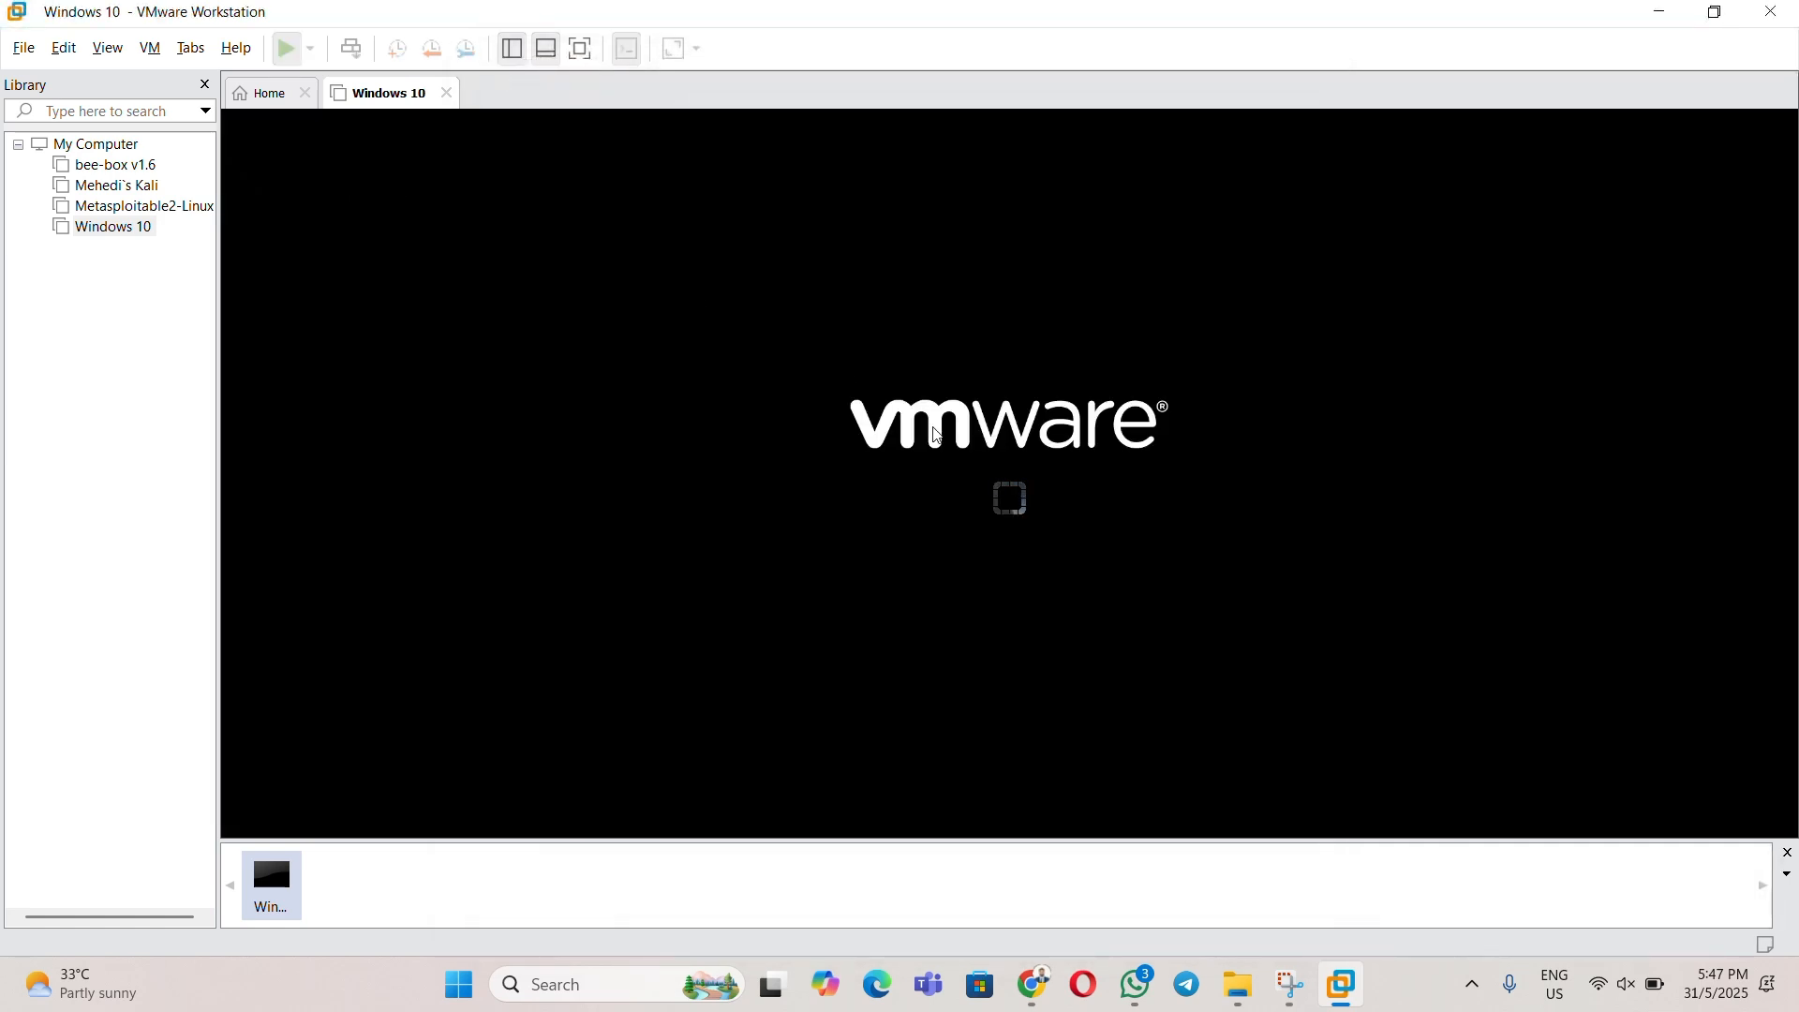
left_click(932, 430)
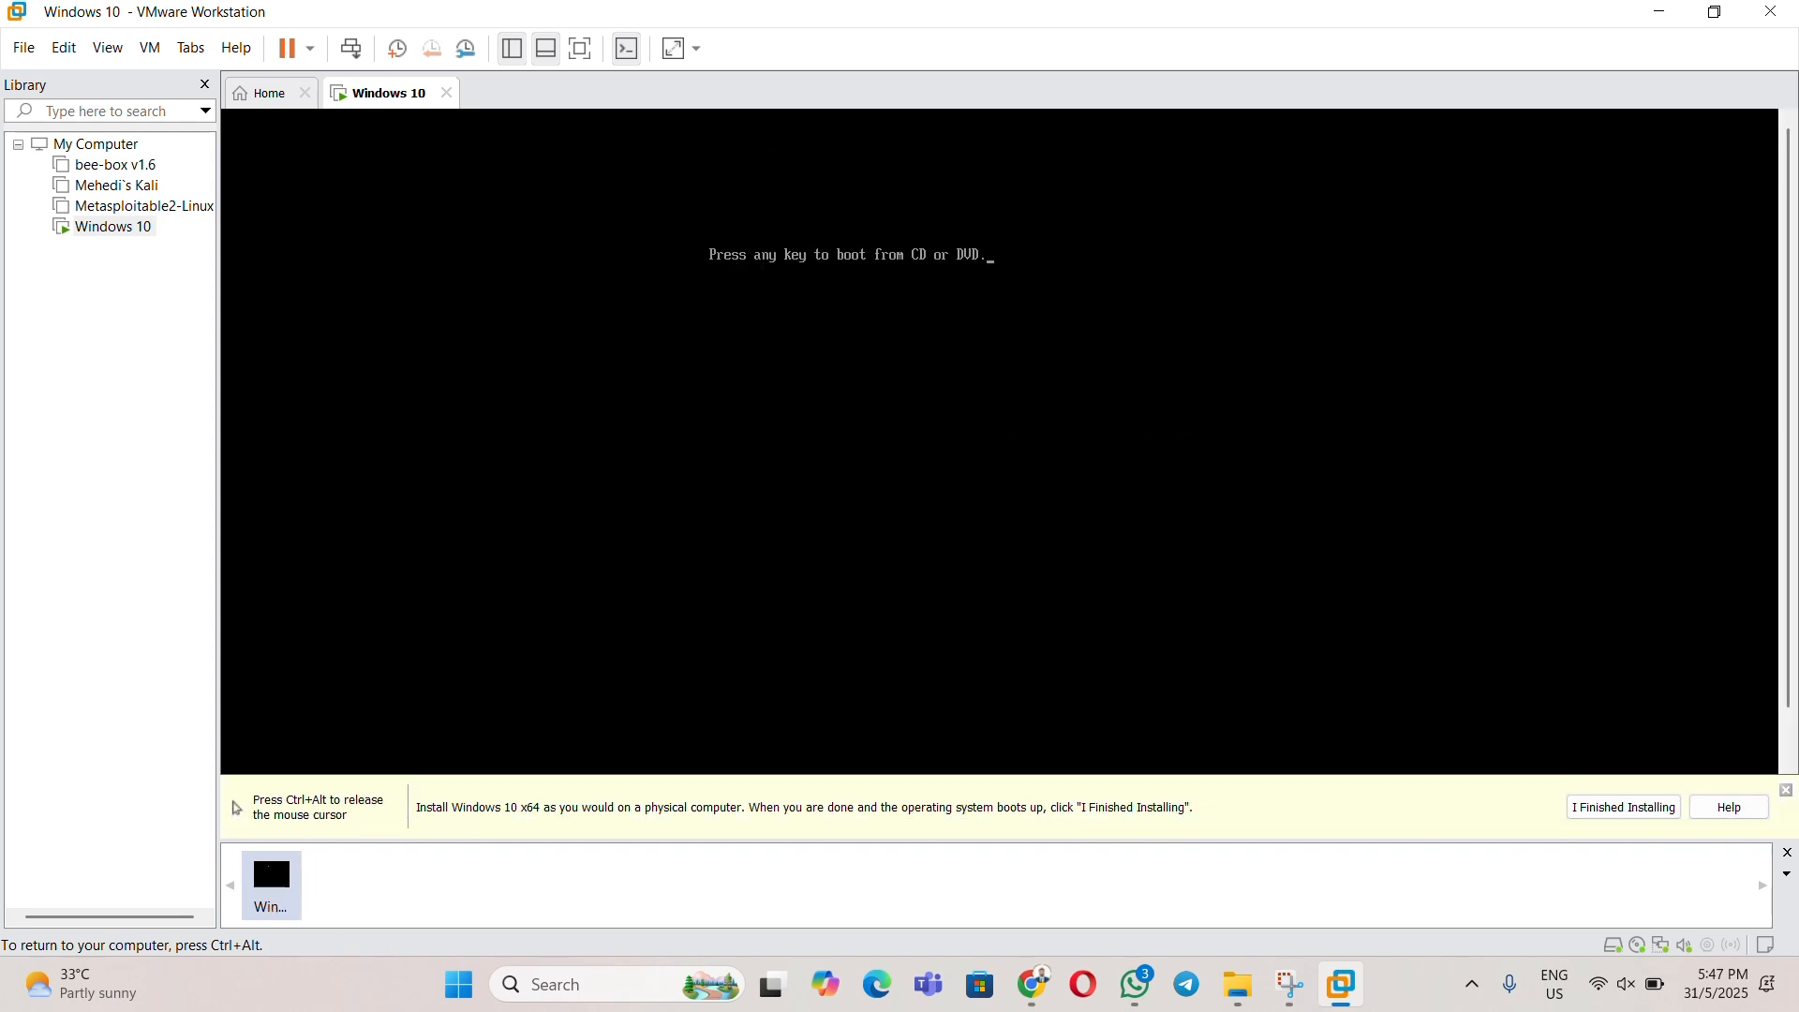
key("Return")
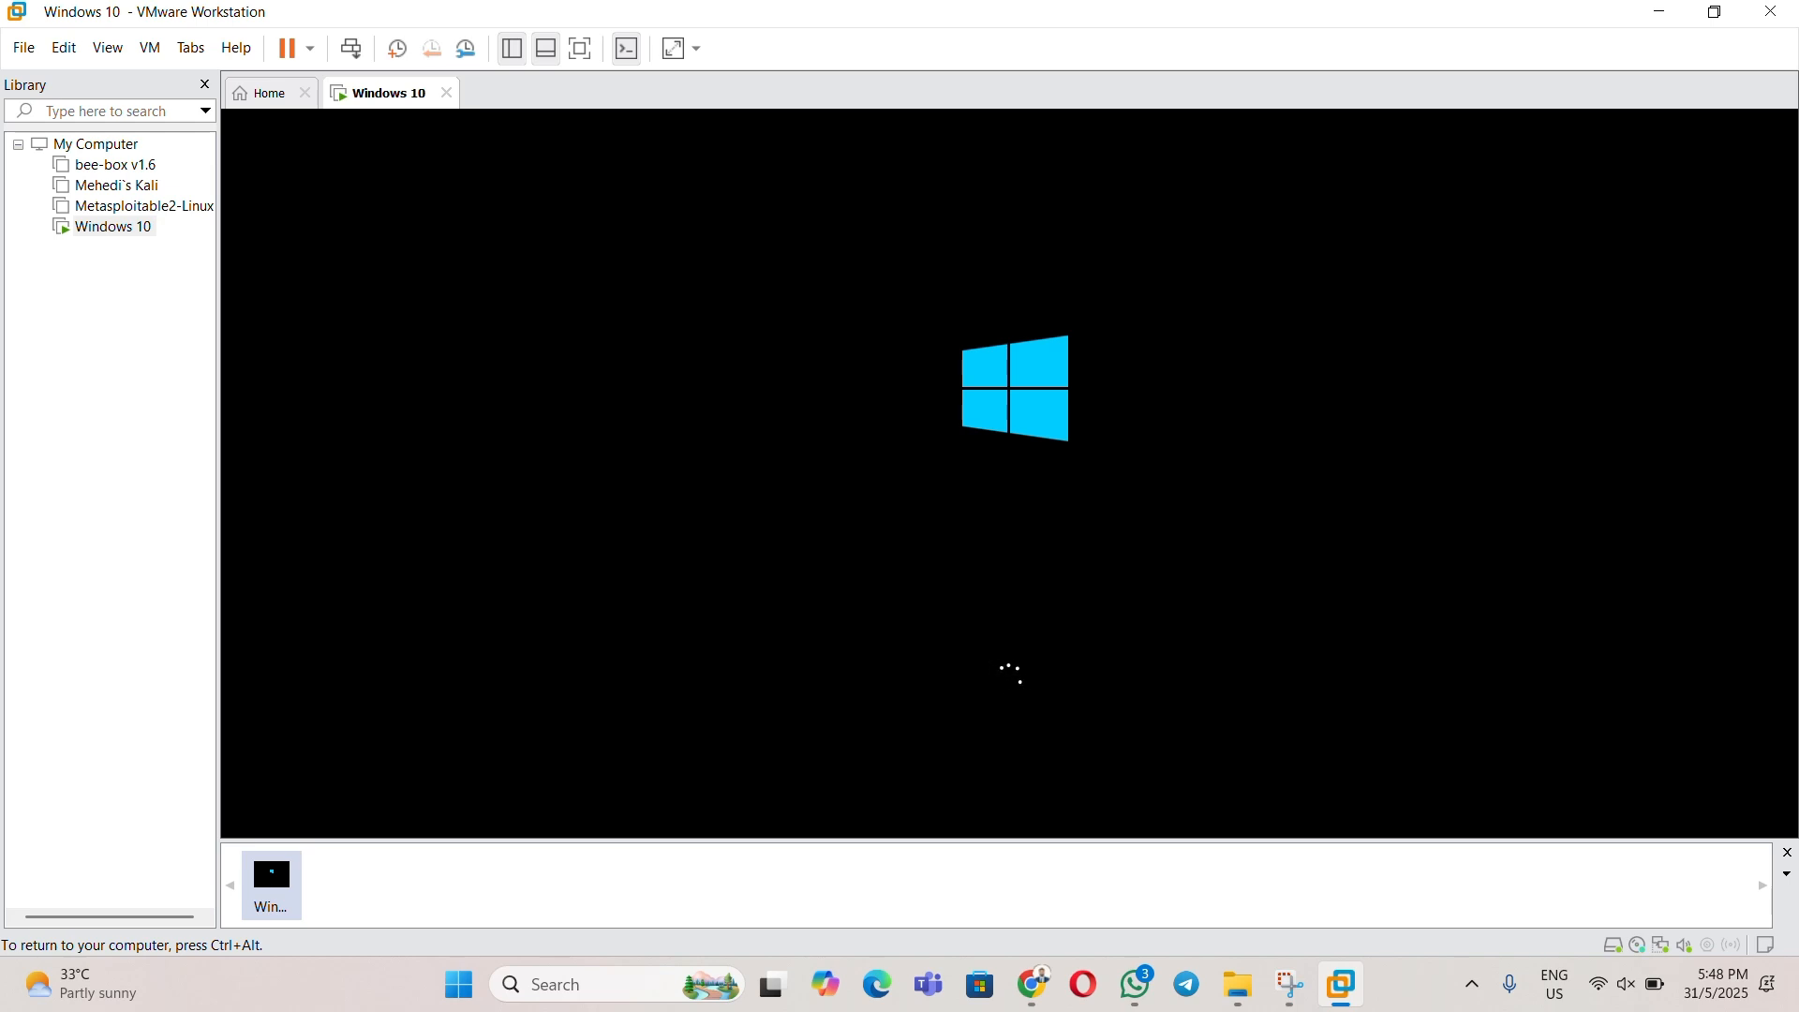
key("ctrl+alt")
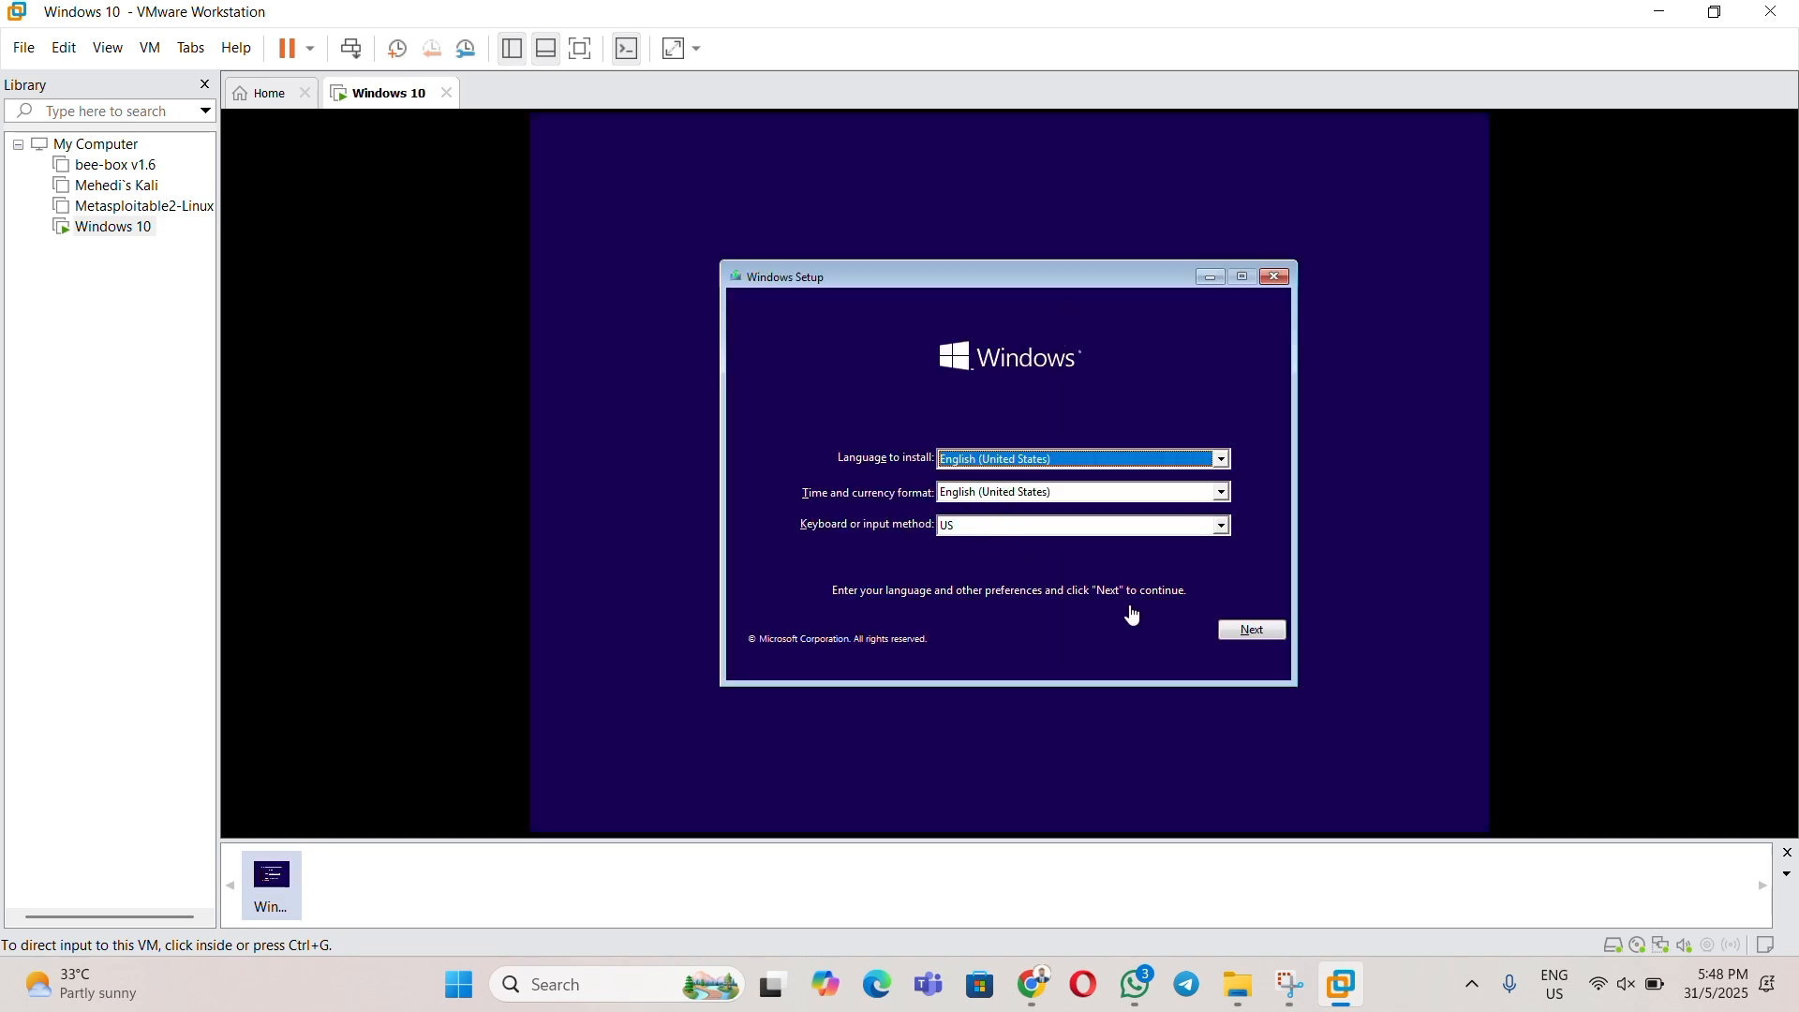
- Keep default language, accept the license, and run a Custom install onto Drive 0 unallocated space
left_click(1253, 635)
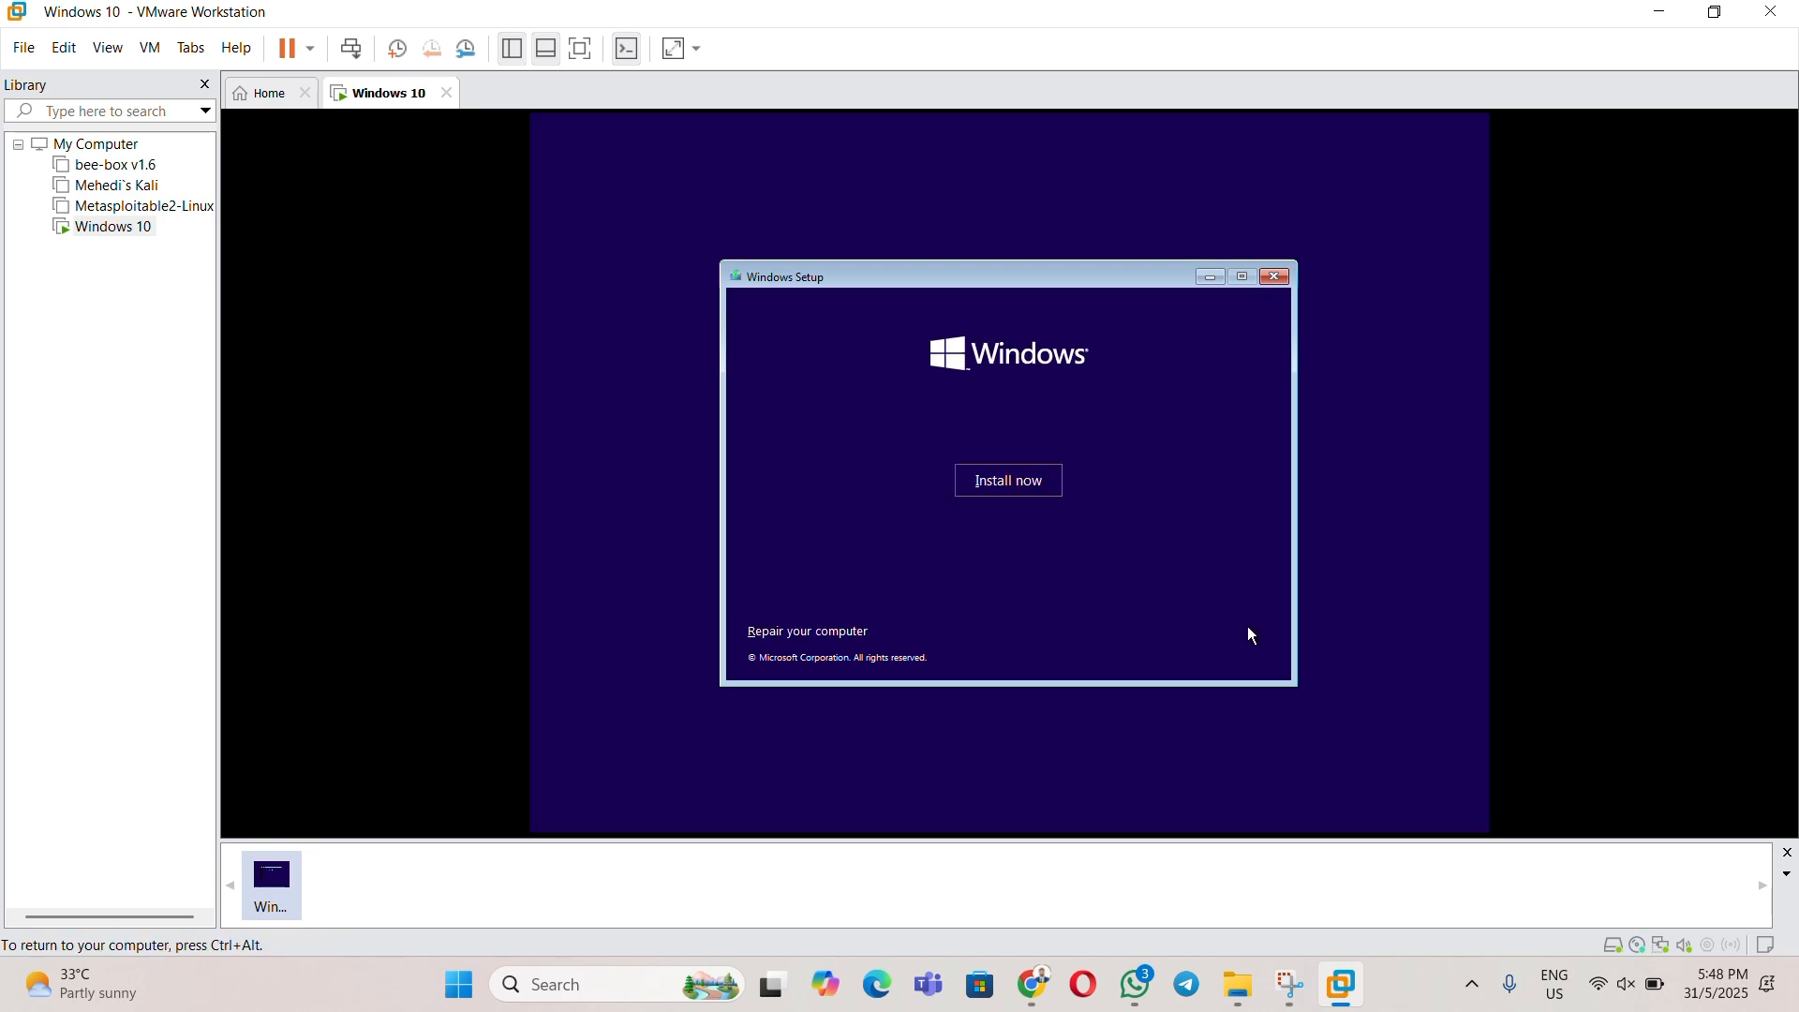
left_click(1012, 482)
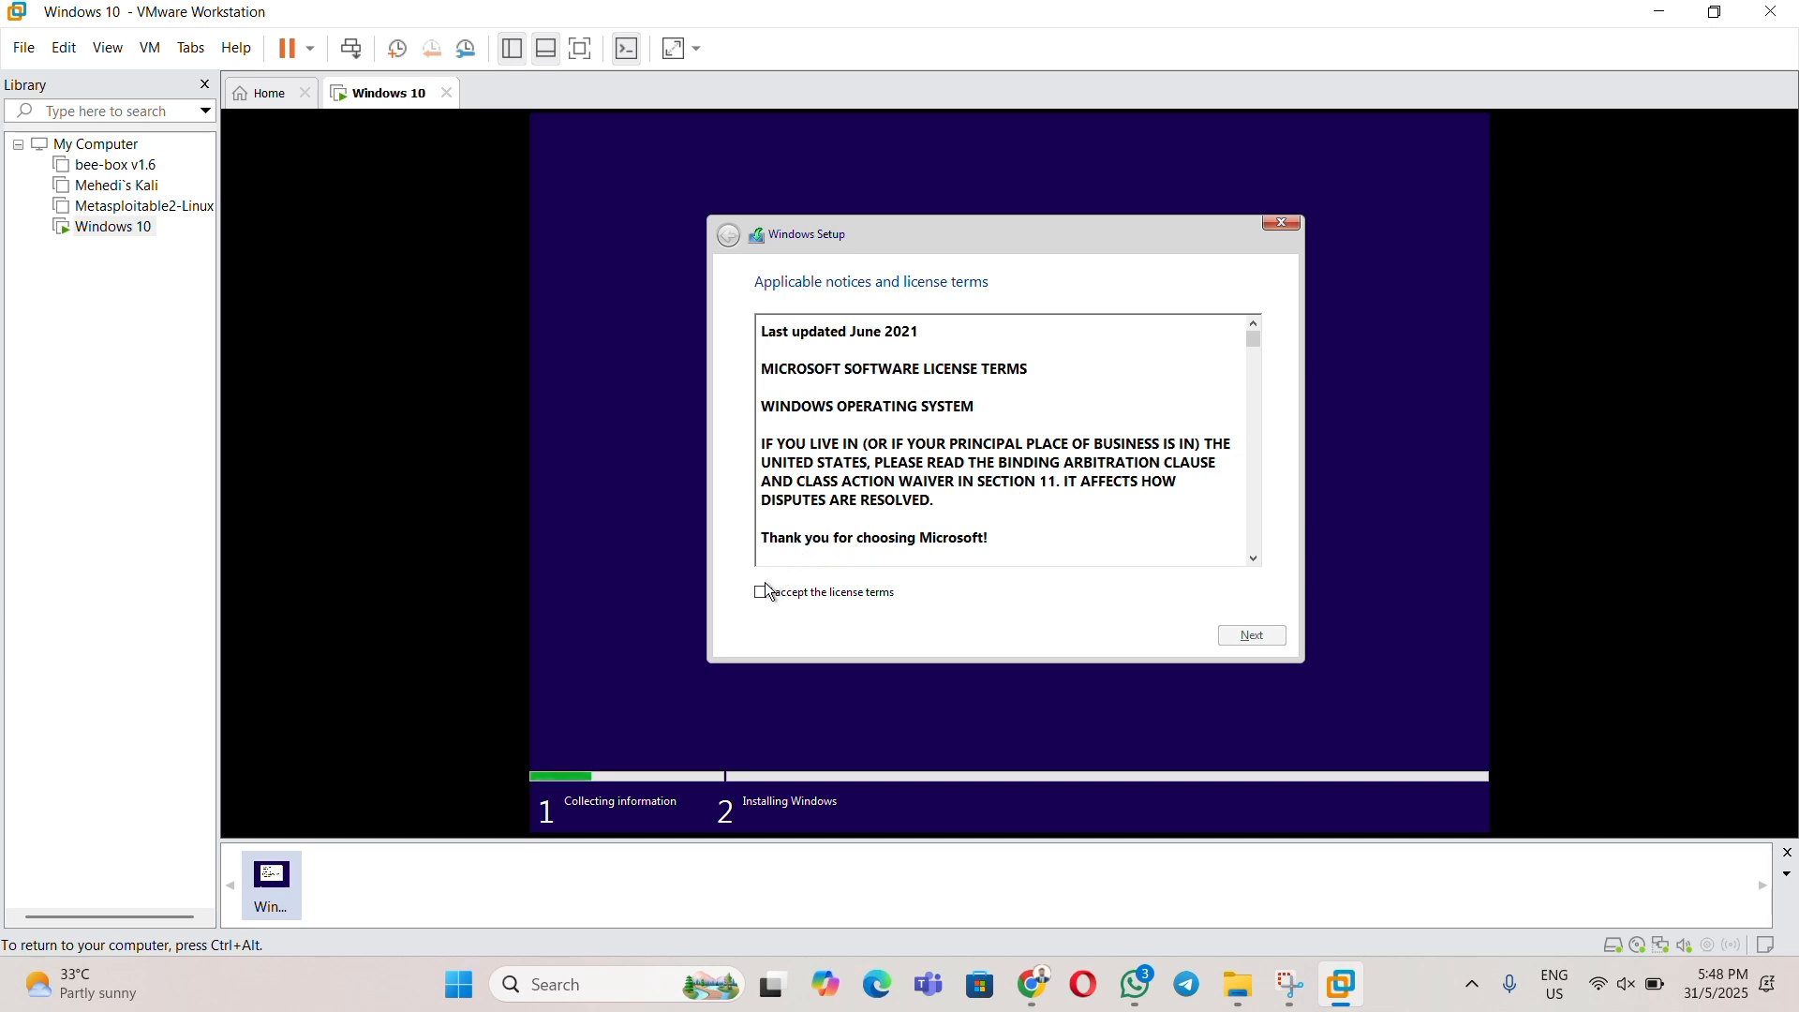
left_click(763, 594)
left_click(1255, 635)
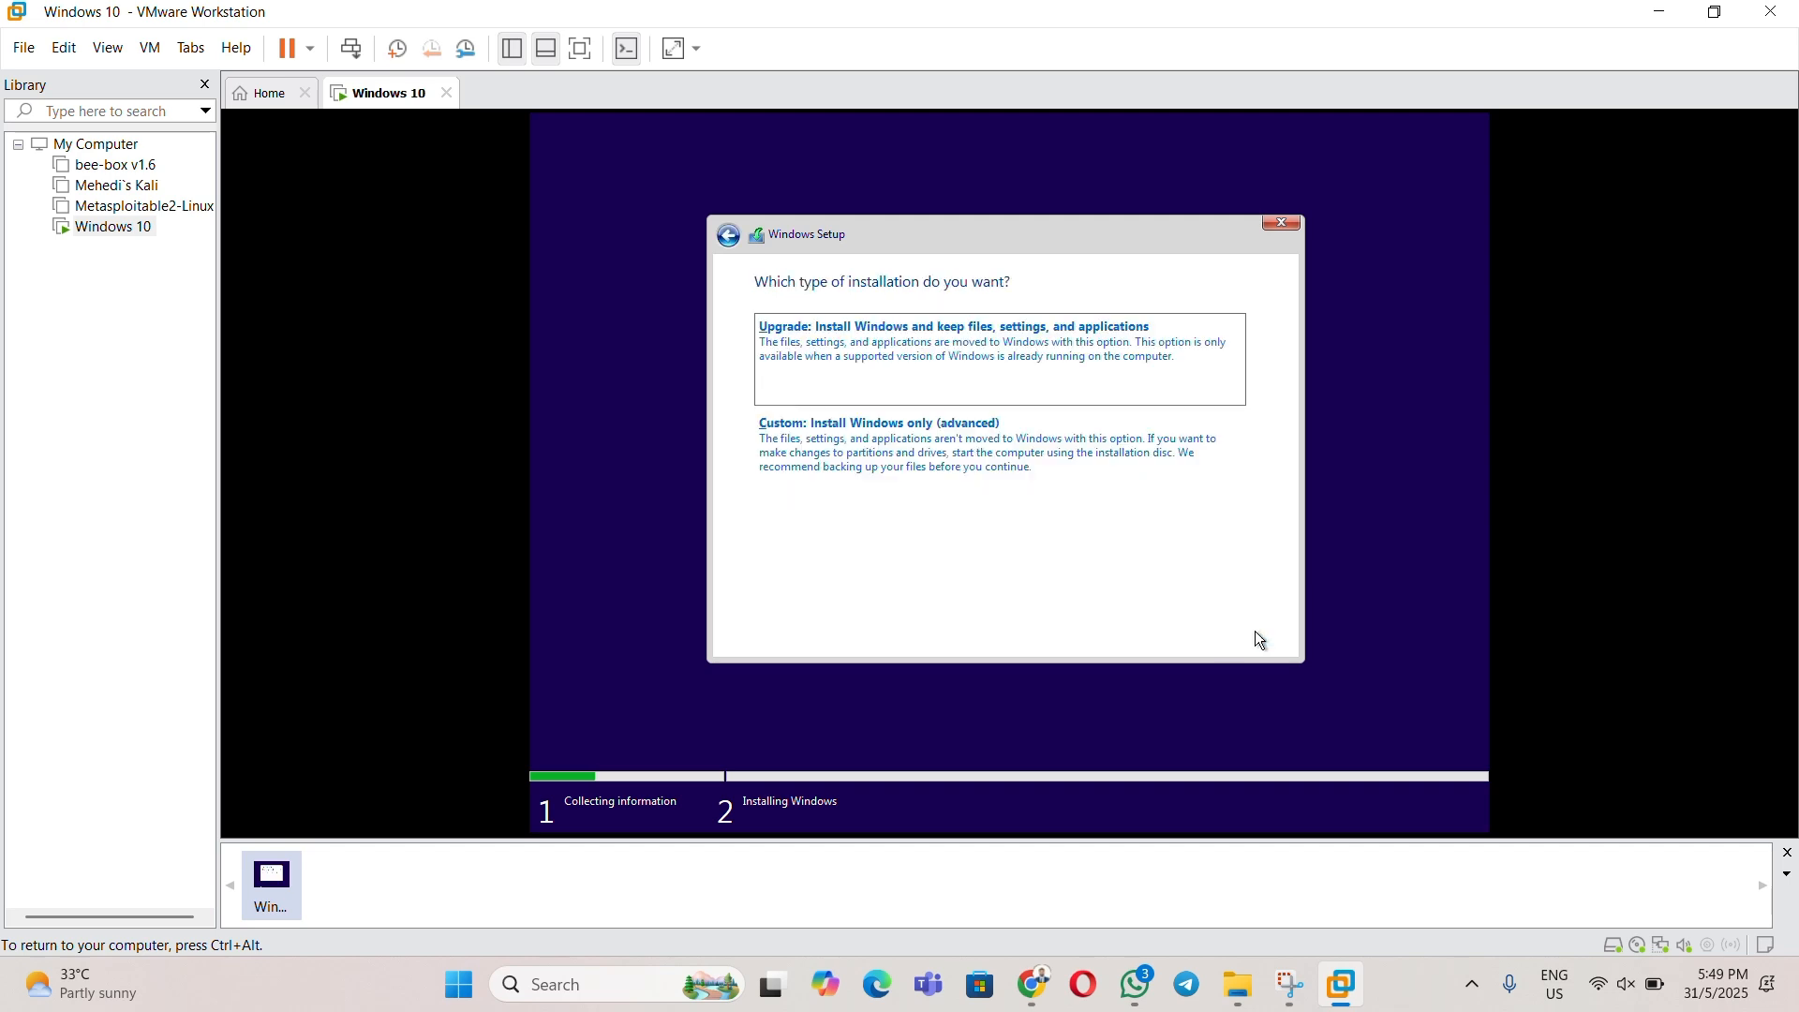
left_click(855, 456)
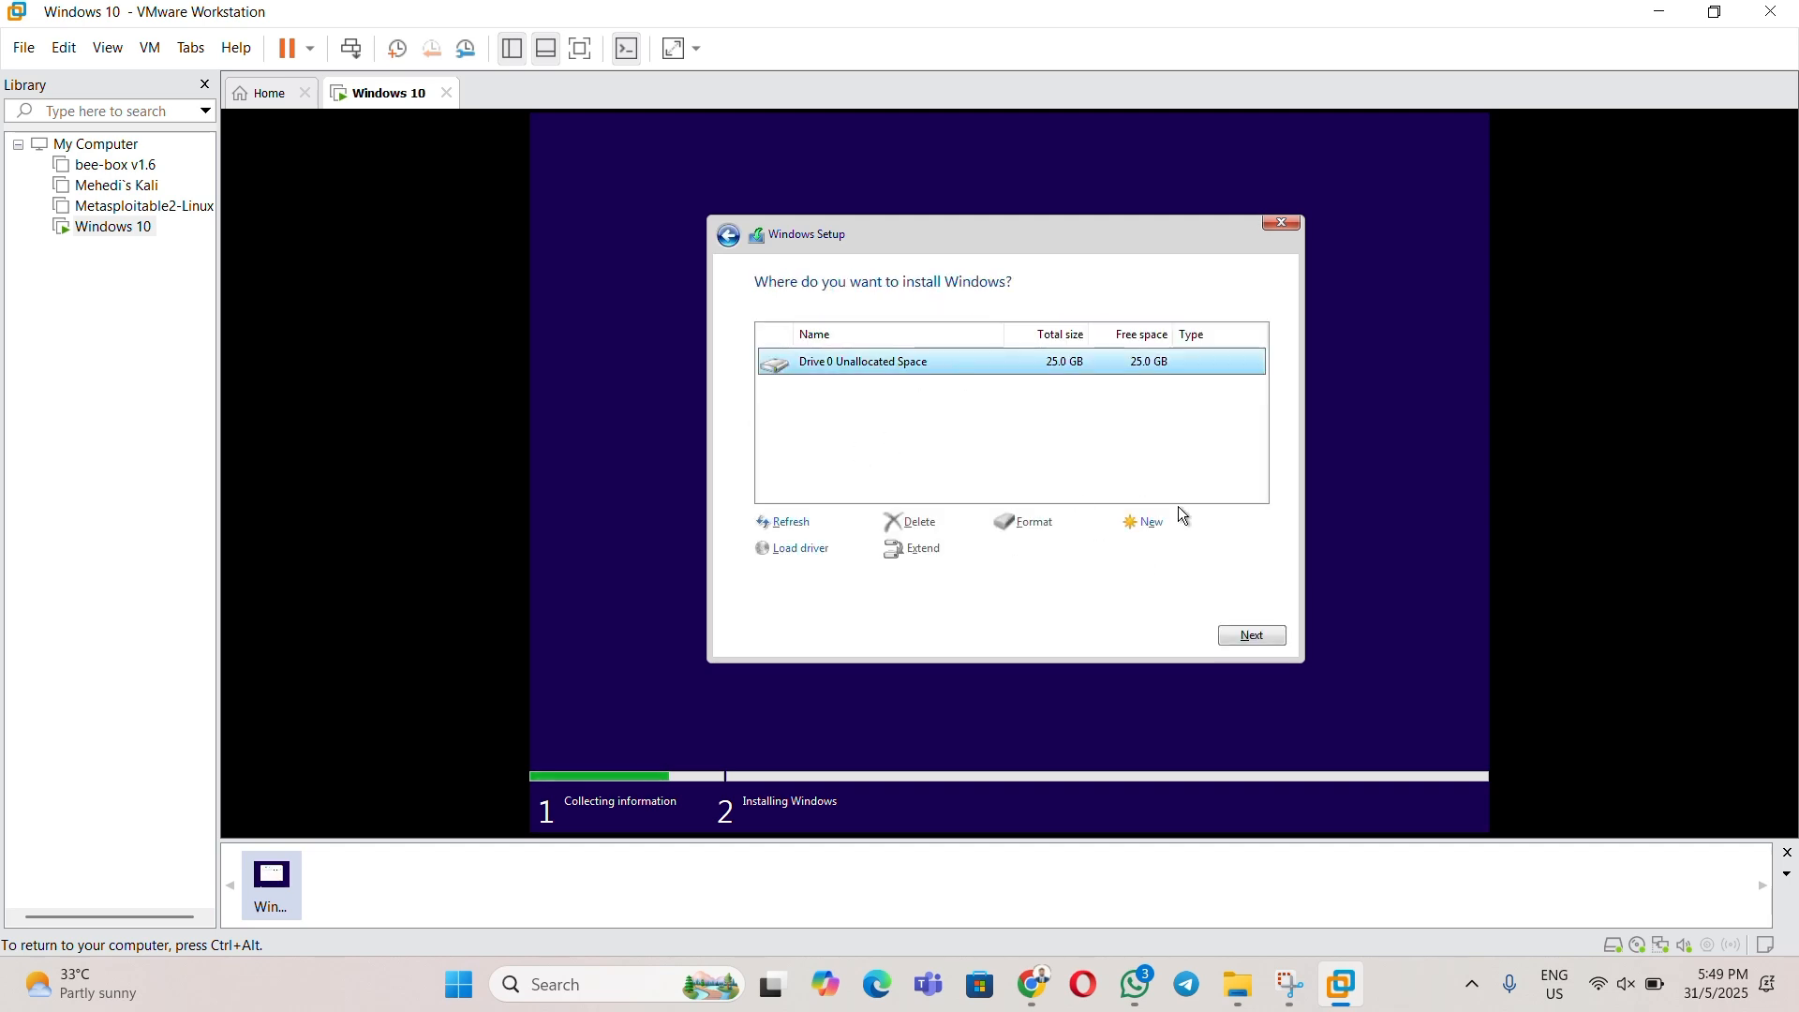
left_click(1254, 630)
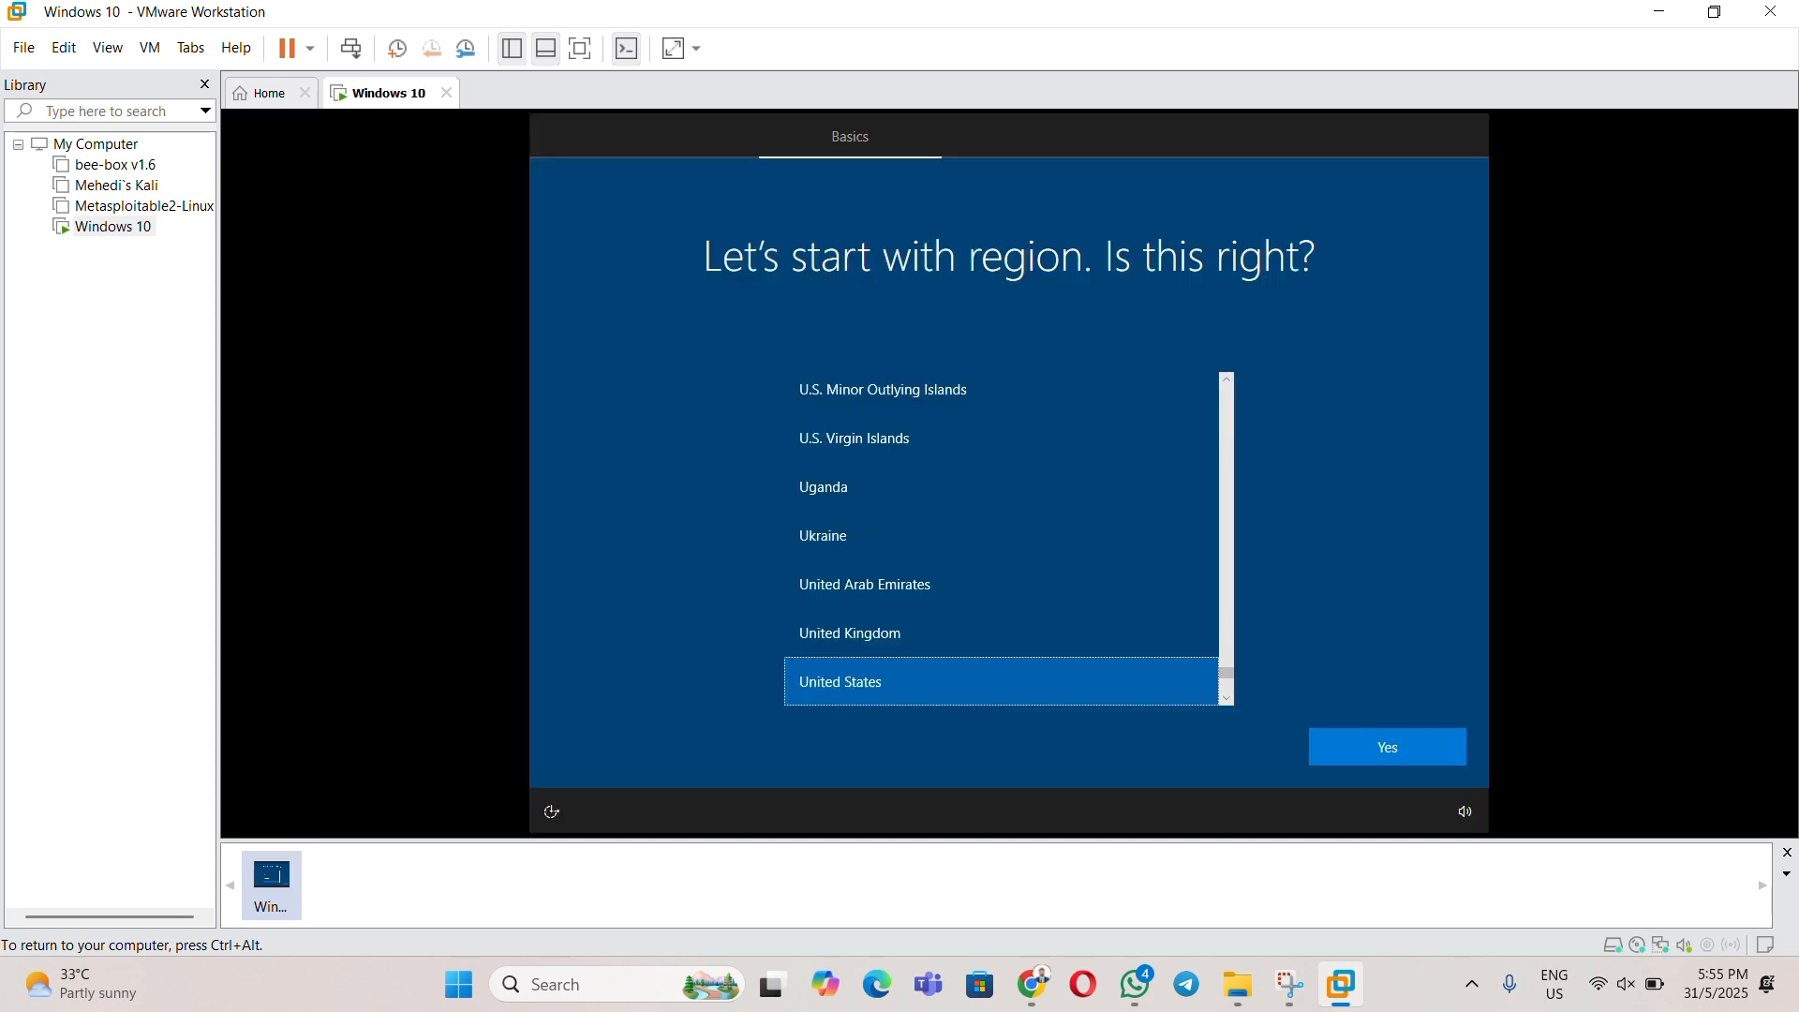
- Confirm United States as region and US keyboard layout, skipping a second layout
left_click(1381, 739)
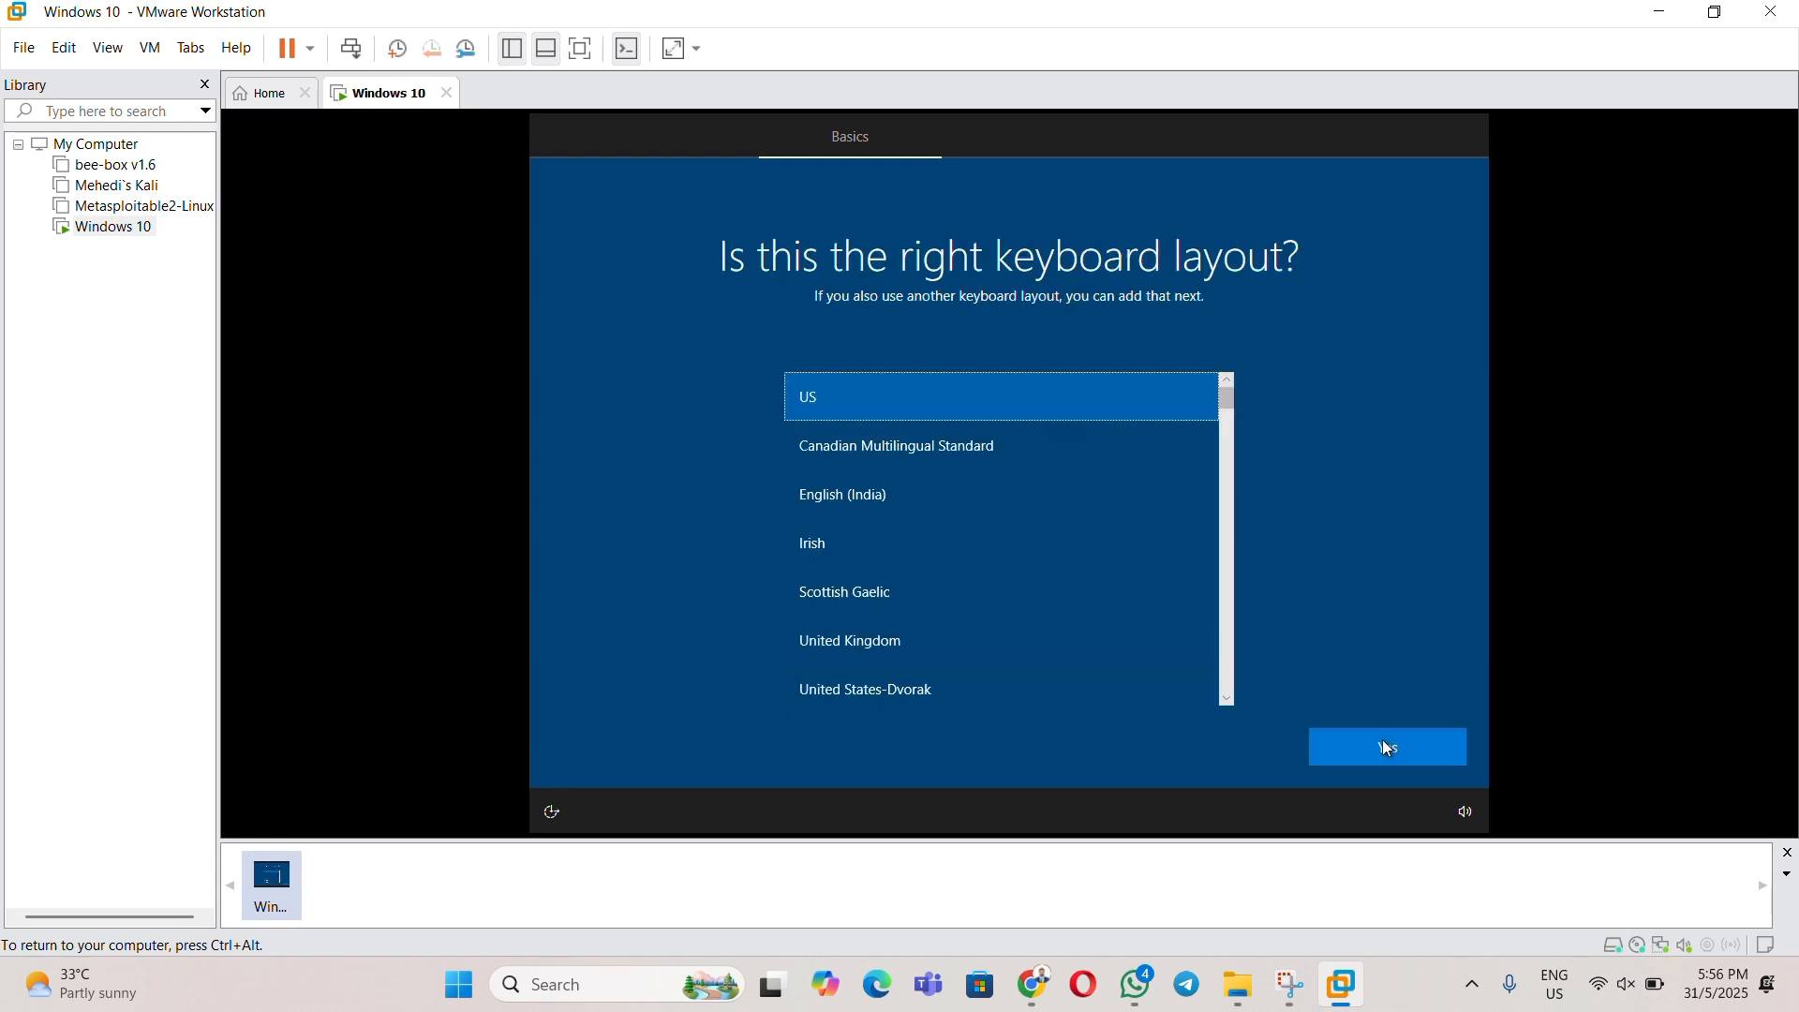
left_click(1371, 745)
left_click(1387, 746)
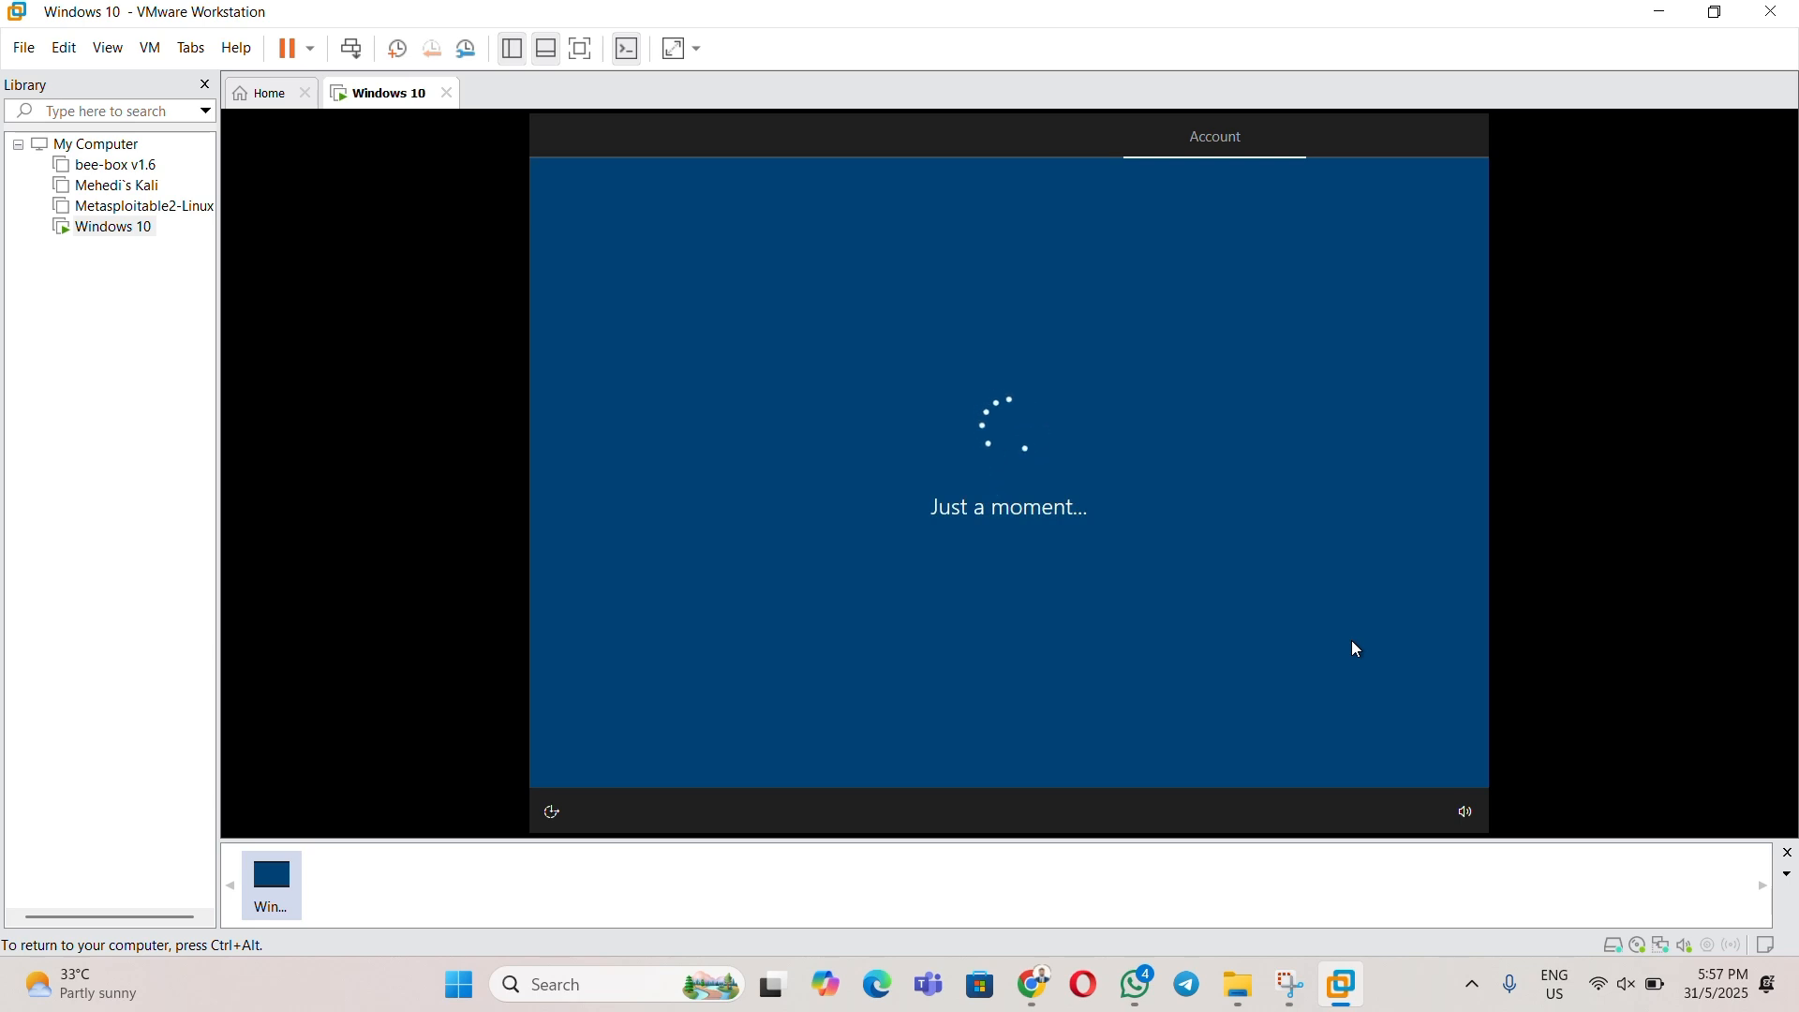
- Choose an offline local account via Domain join instead and enter the account name
key("ctrl+alt")
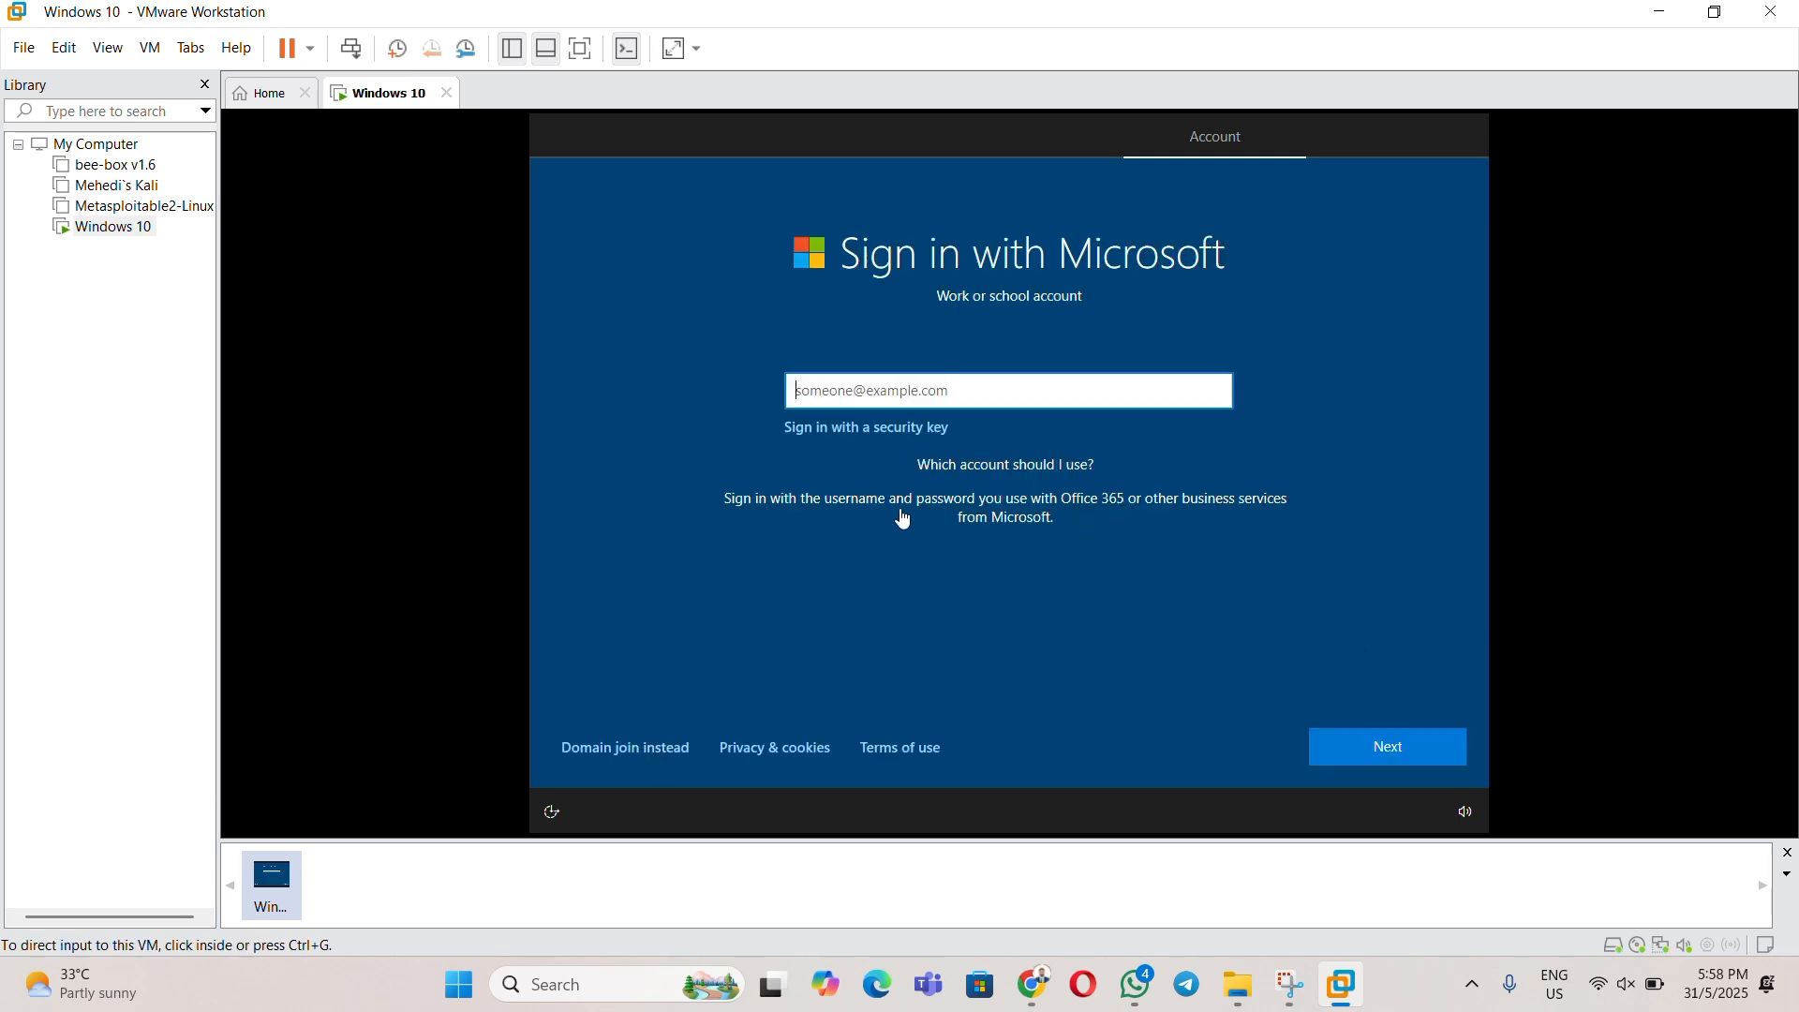
left_click(620, 757)
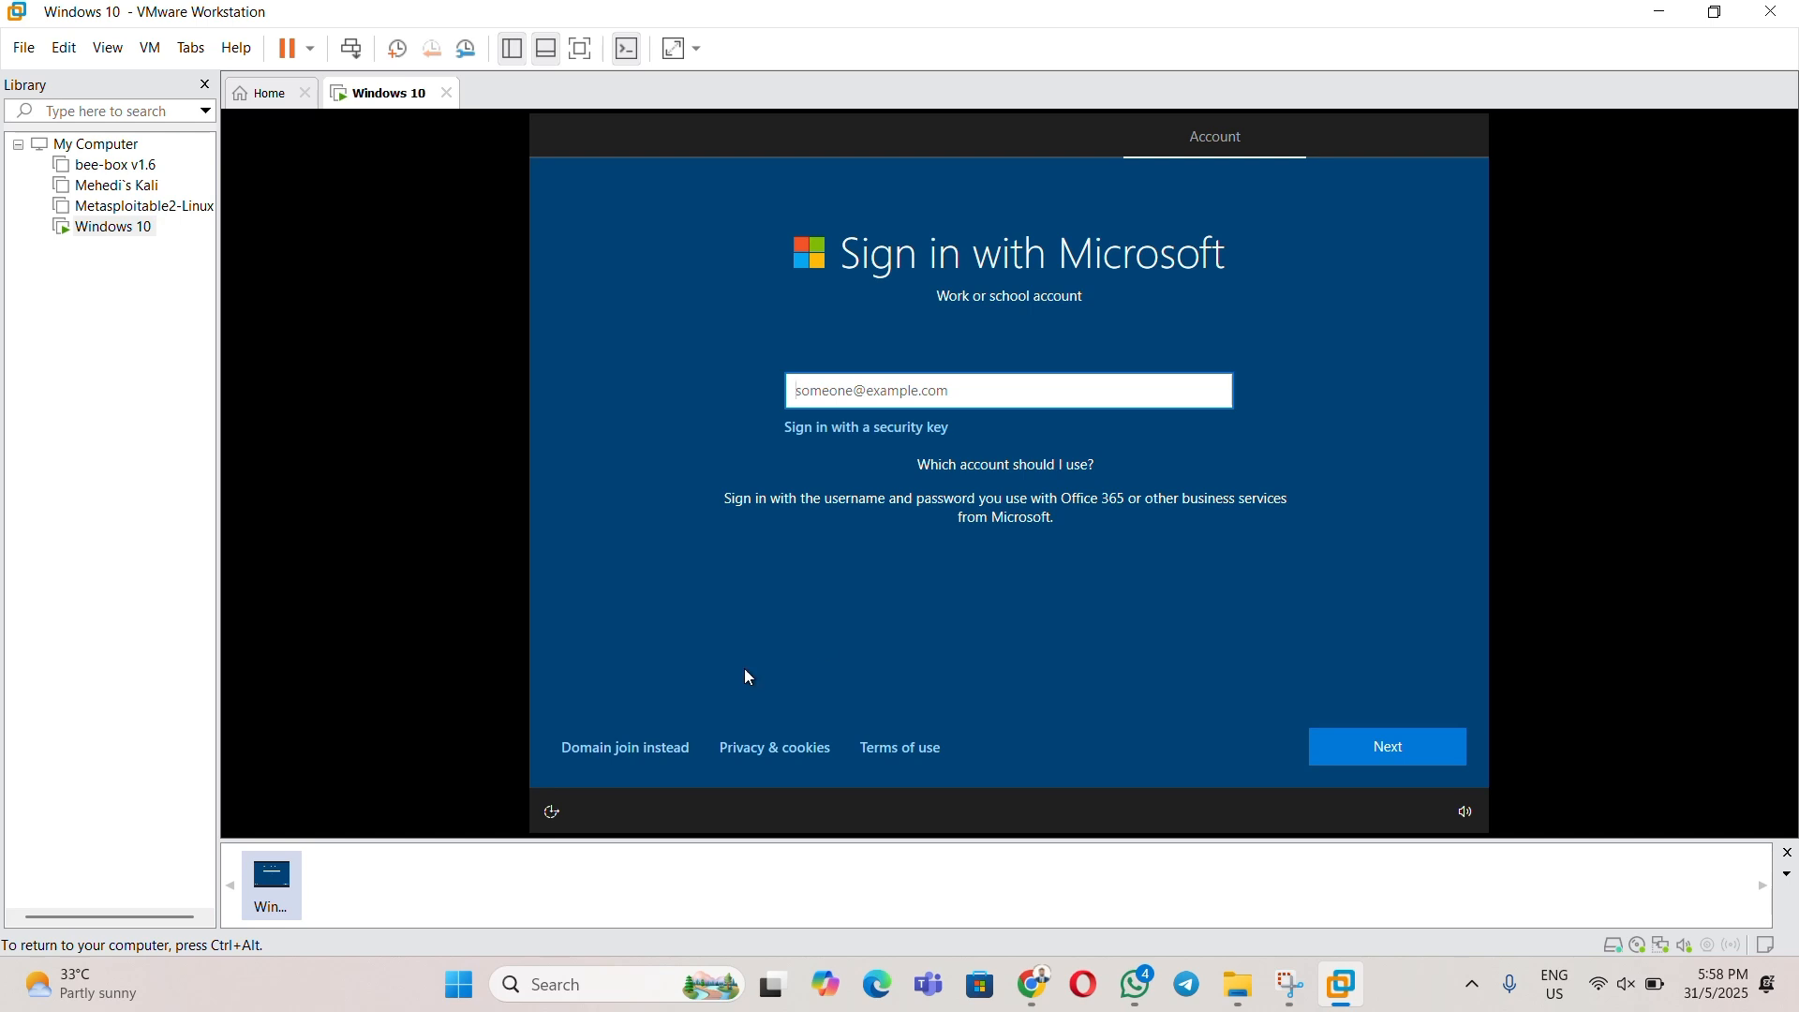
left_click(653, 747)
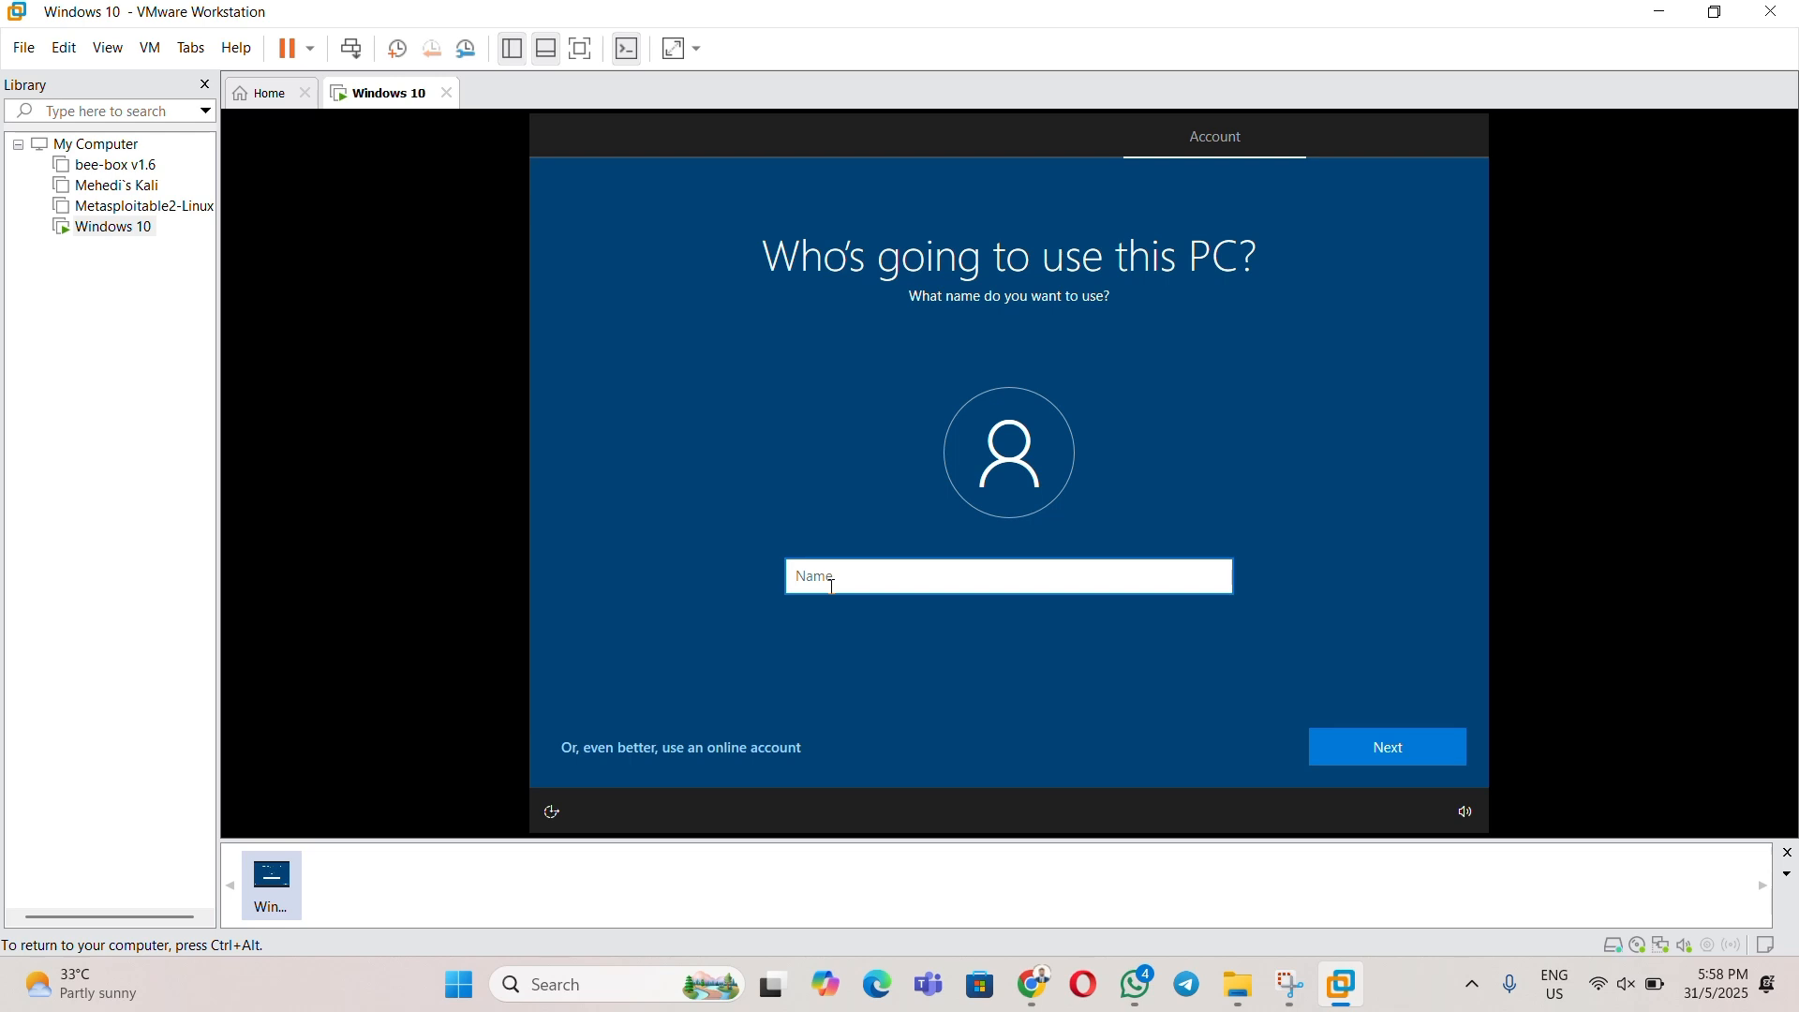
type("HackVerse")
left_click(1391, 756)
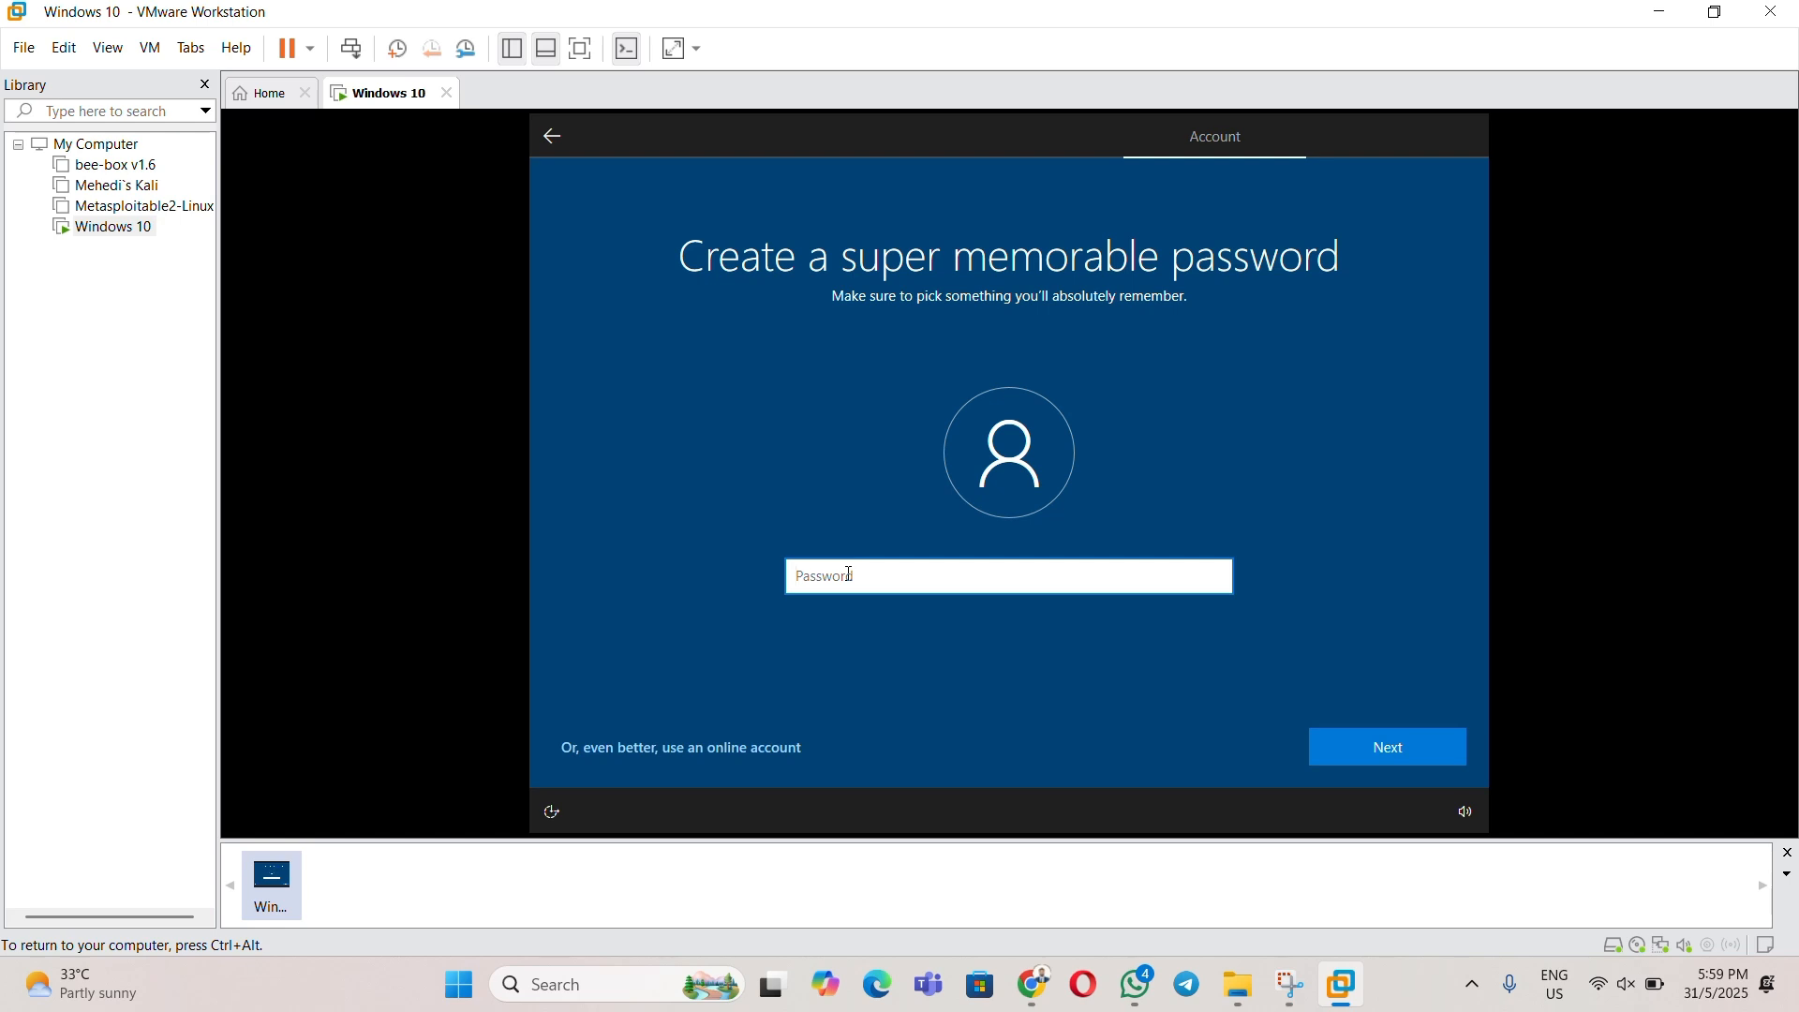
- Enter and confirm the local account password
type("1")
left_click(1371, 748)
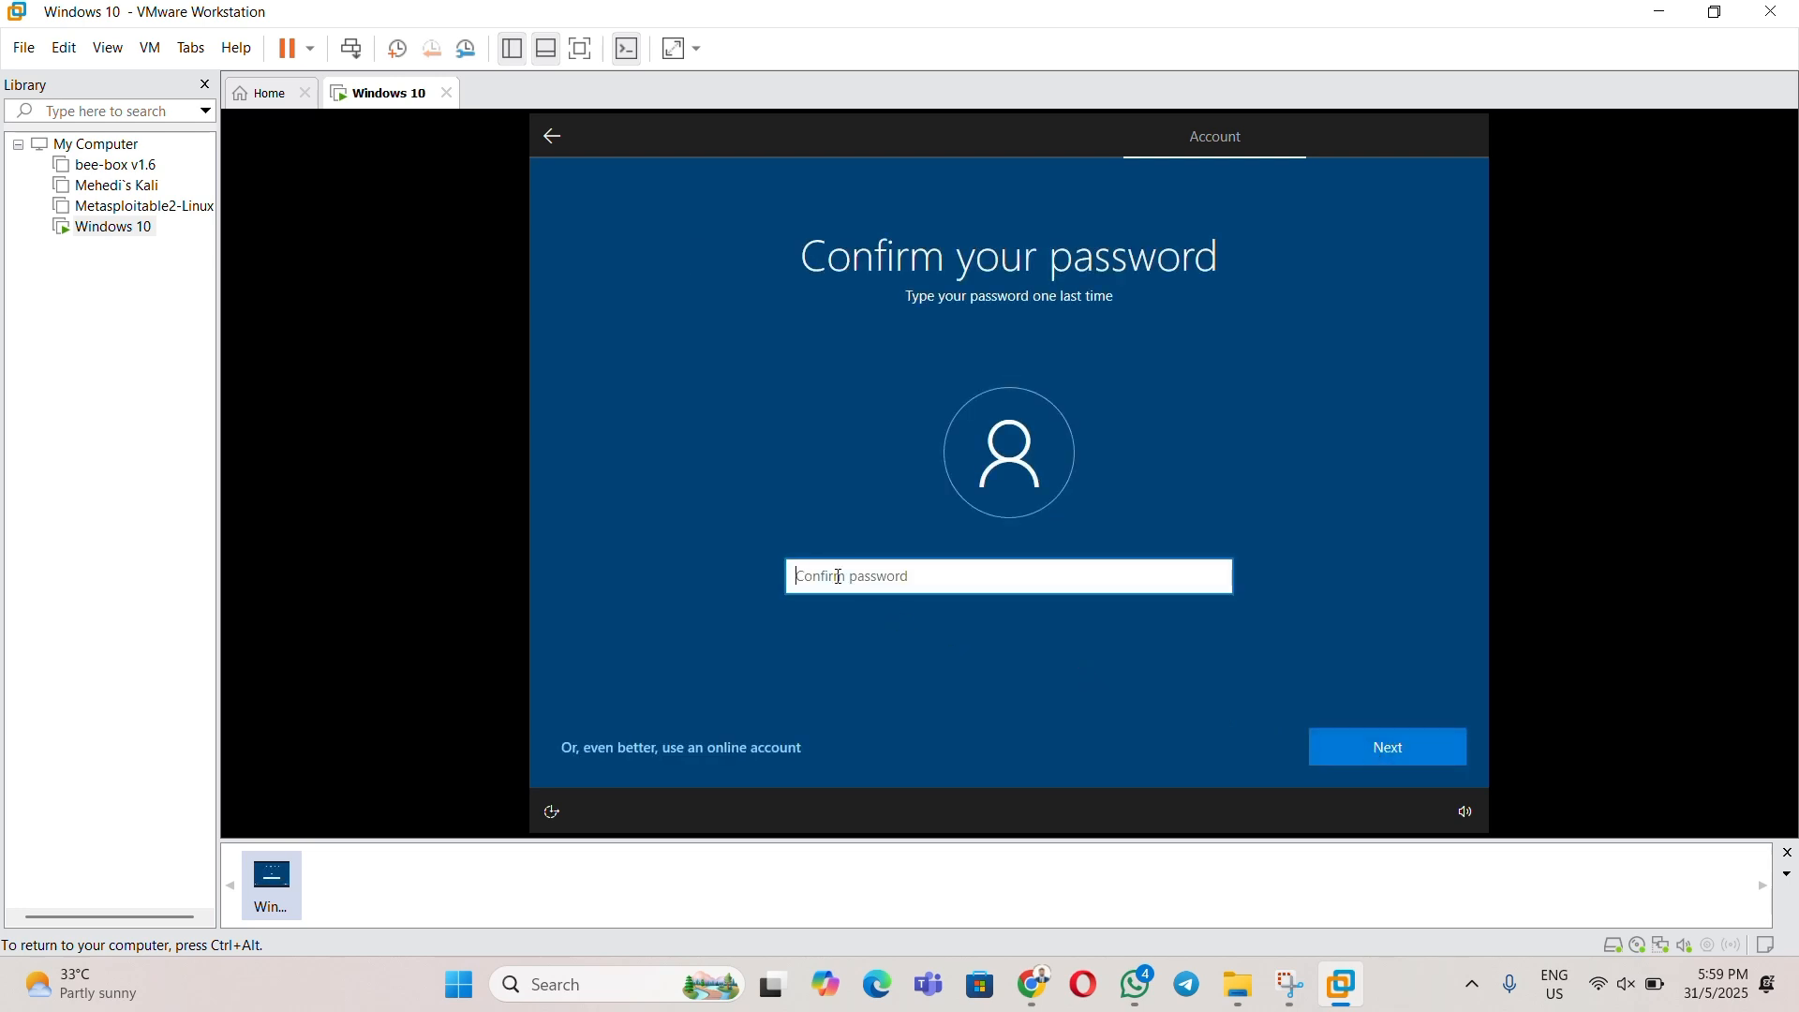
type("12")
key("Return")
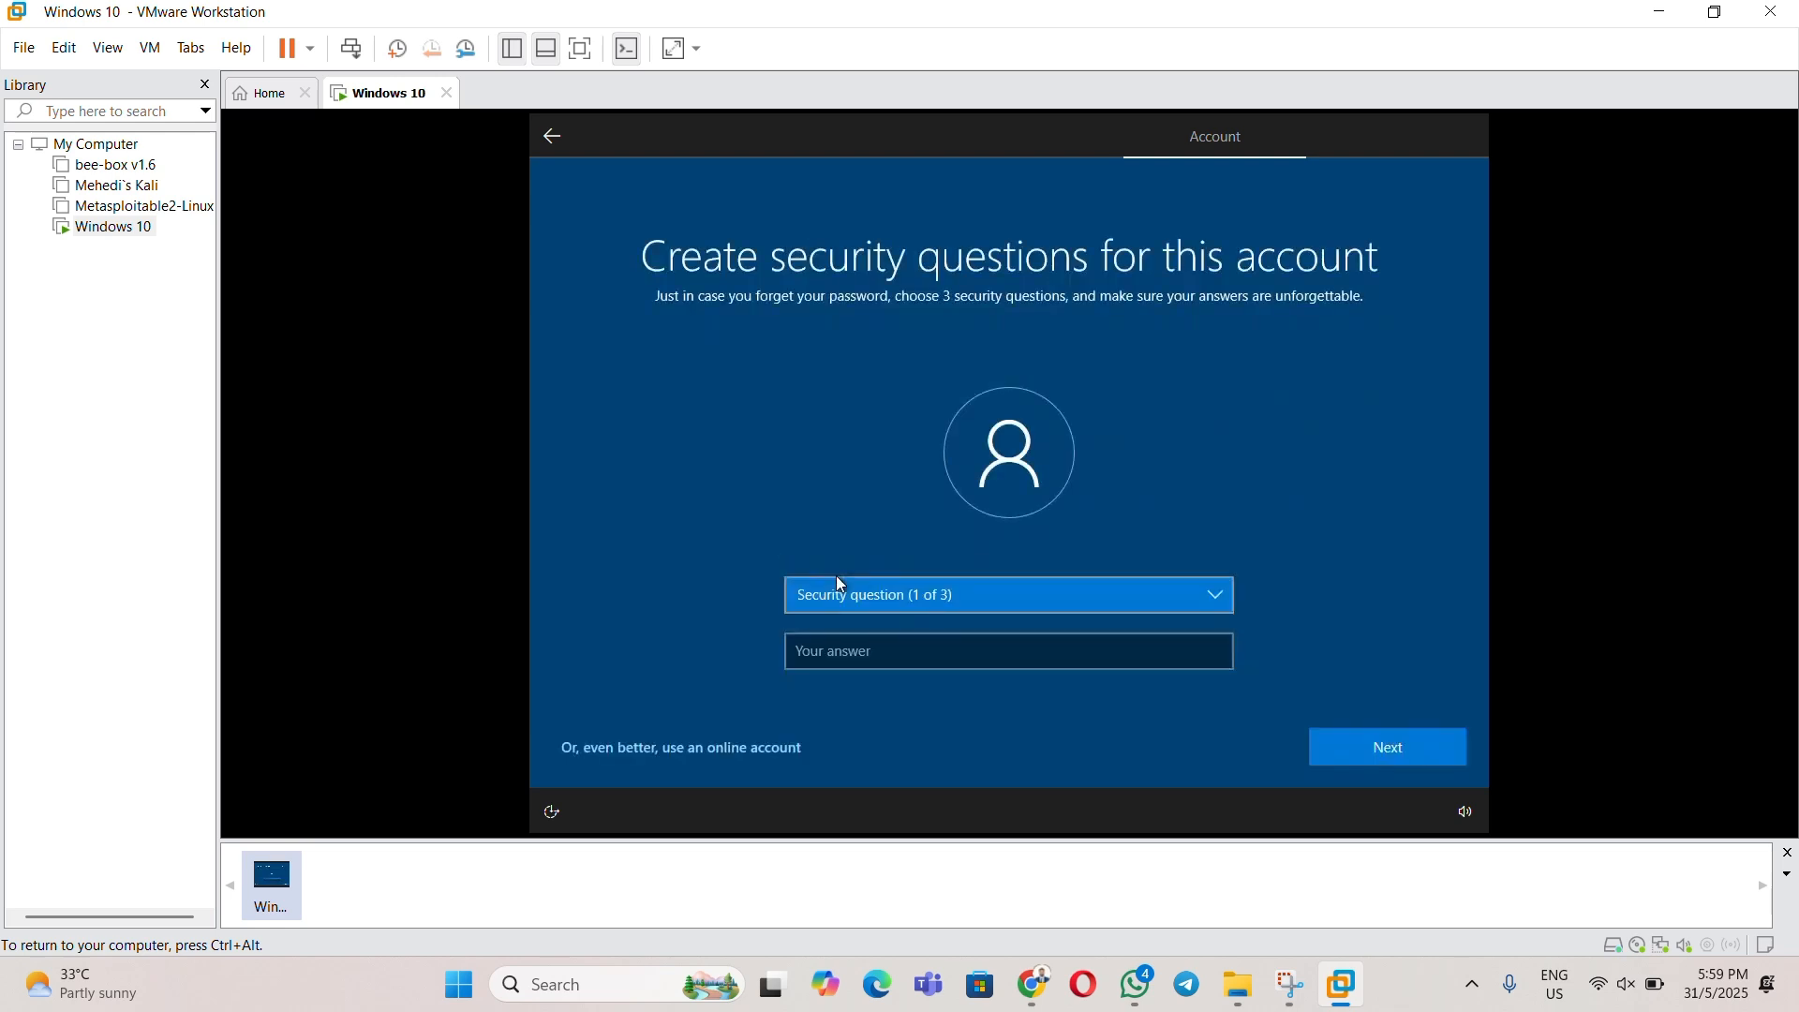
- Set the first pet's name and childhood nickname security questions with their answers
left_click(928, 605)
left_click(912, 616)
left_click(851, 651)
type("Hackverse")
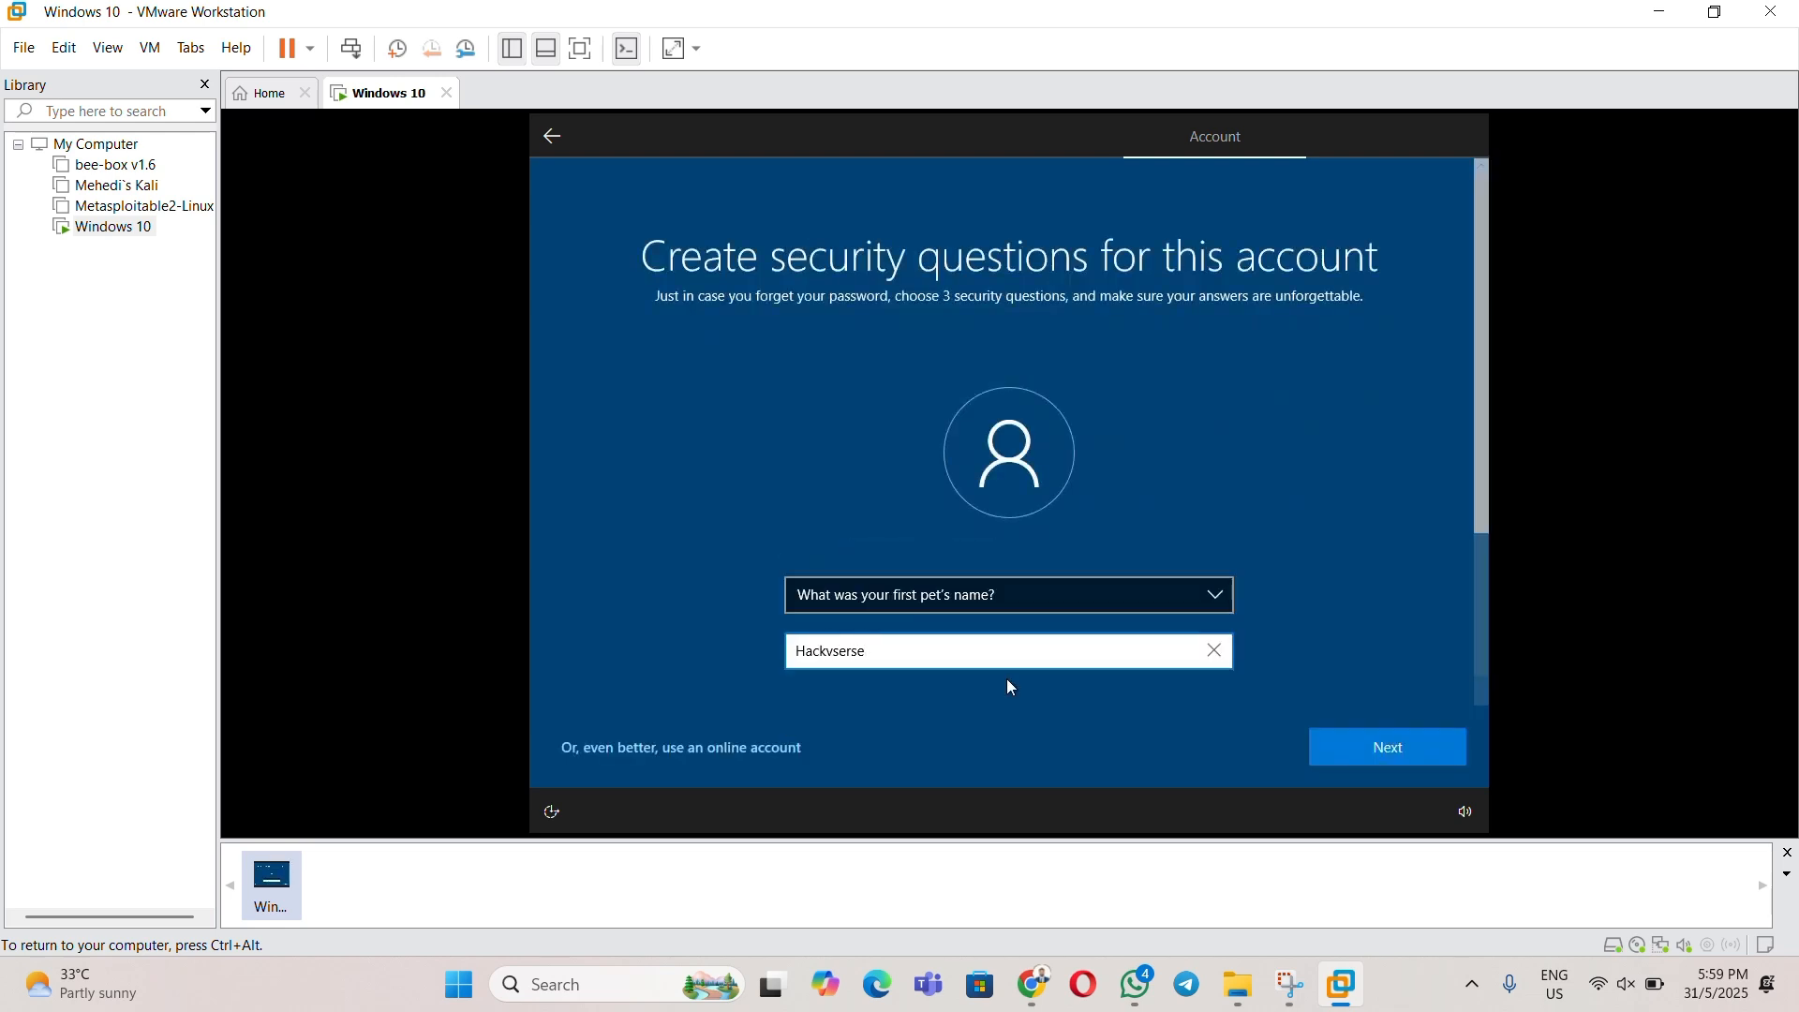
left_click(1362, 748)
left_click(937, 596)
left_click(933, 631)
left_click(843, 650)
type("Hackverse")
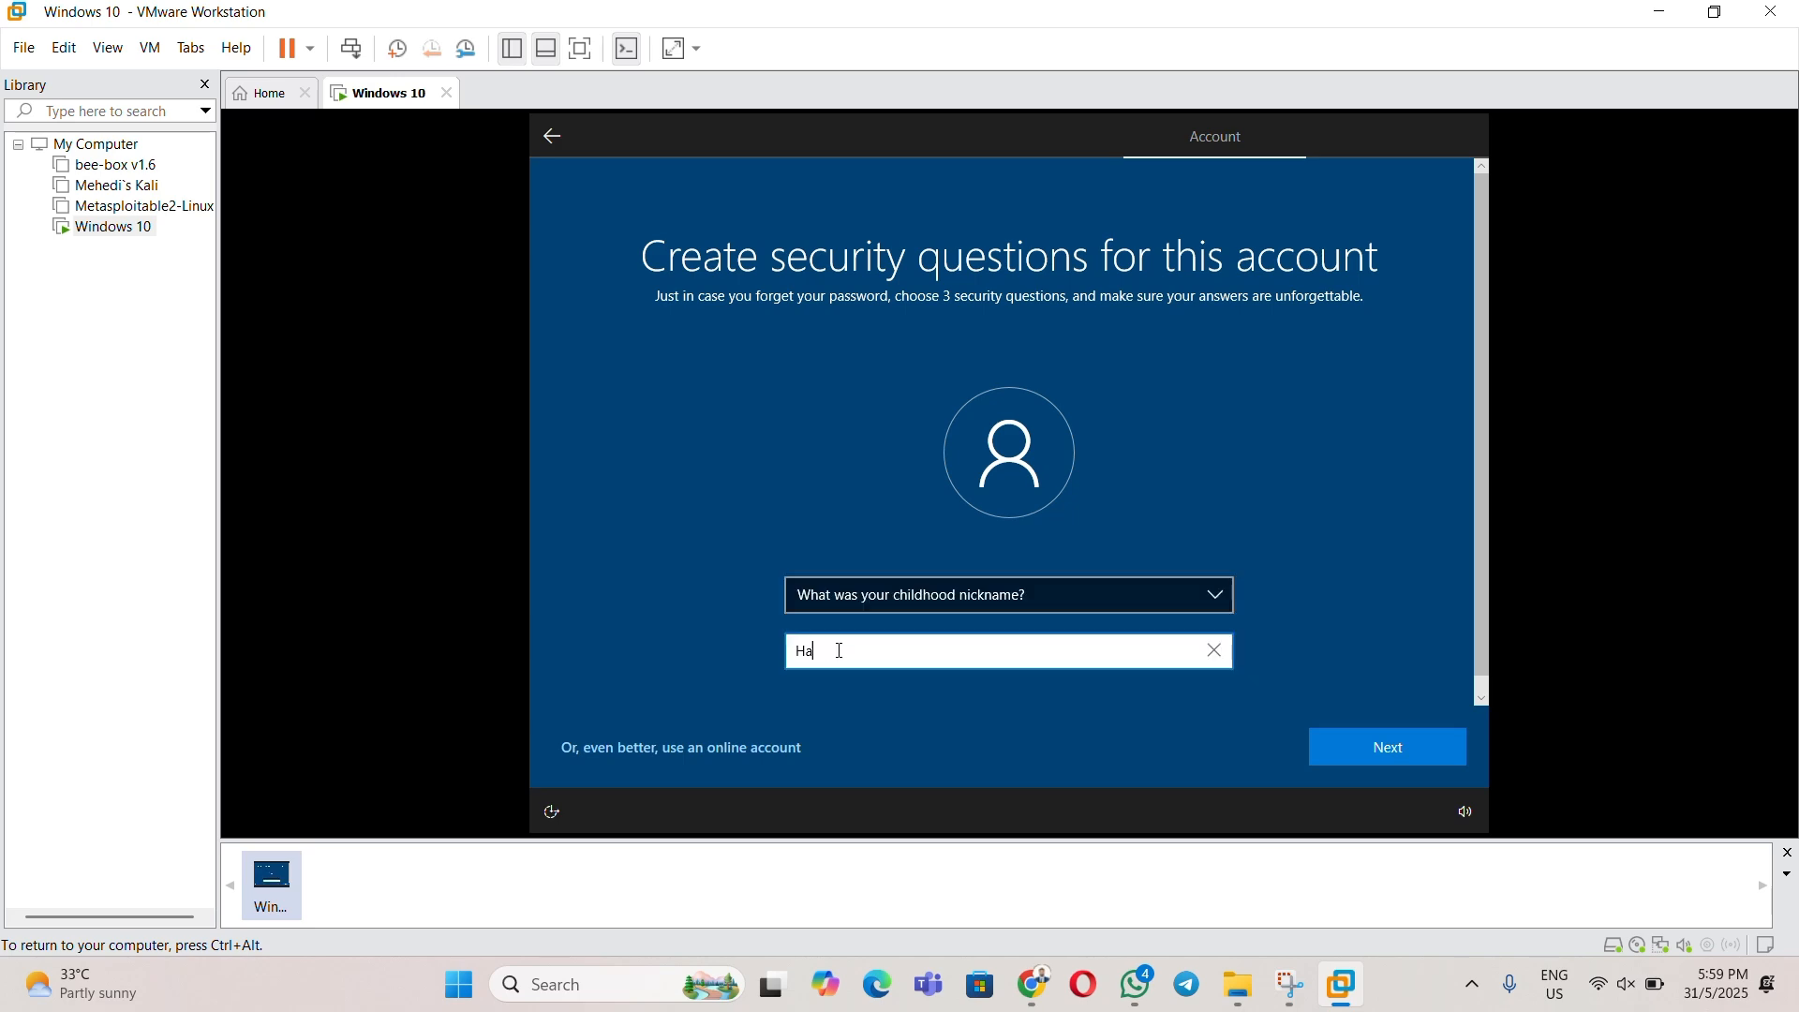
- Answer and choose the third security question, then submit the security questions
left_click(1358, 747)
left_click(904, 649)
type("Hackverse")
left_click(1387, 747)
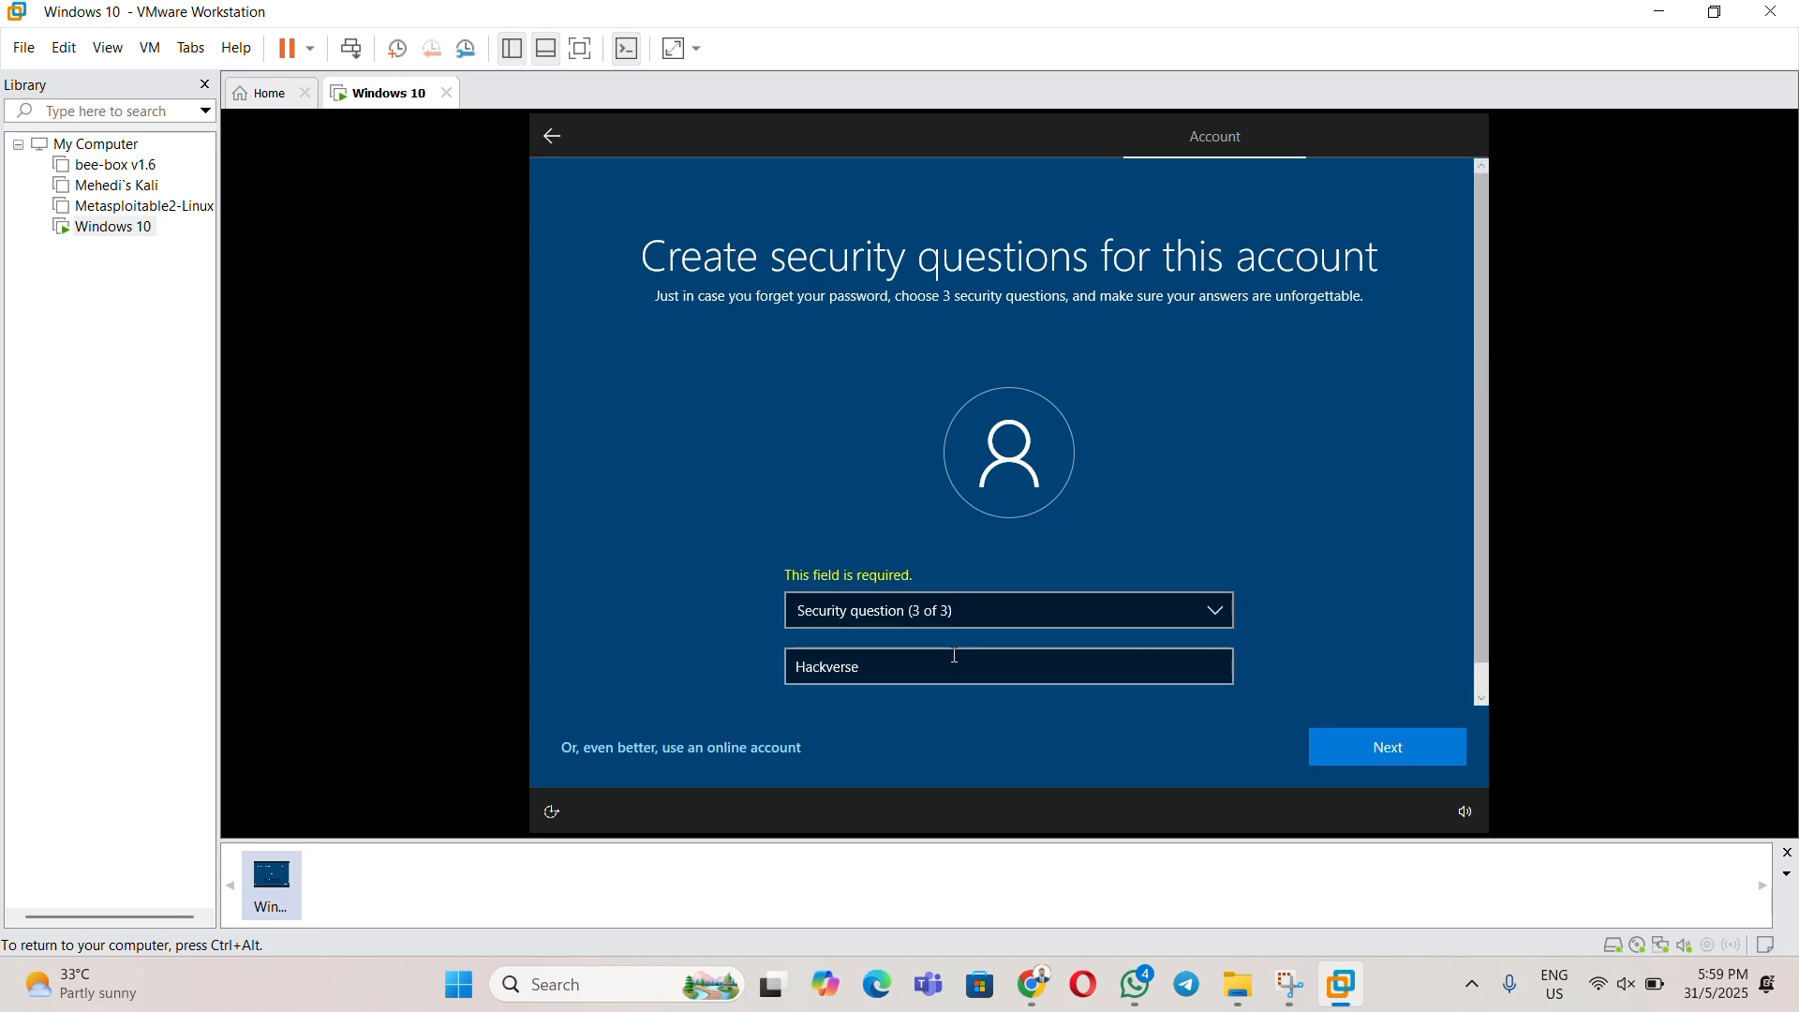
left_click(962, 620)
left_click(984, 671)
key("Return")
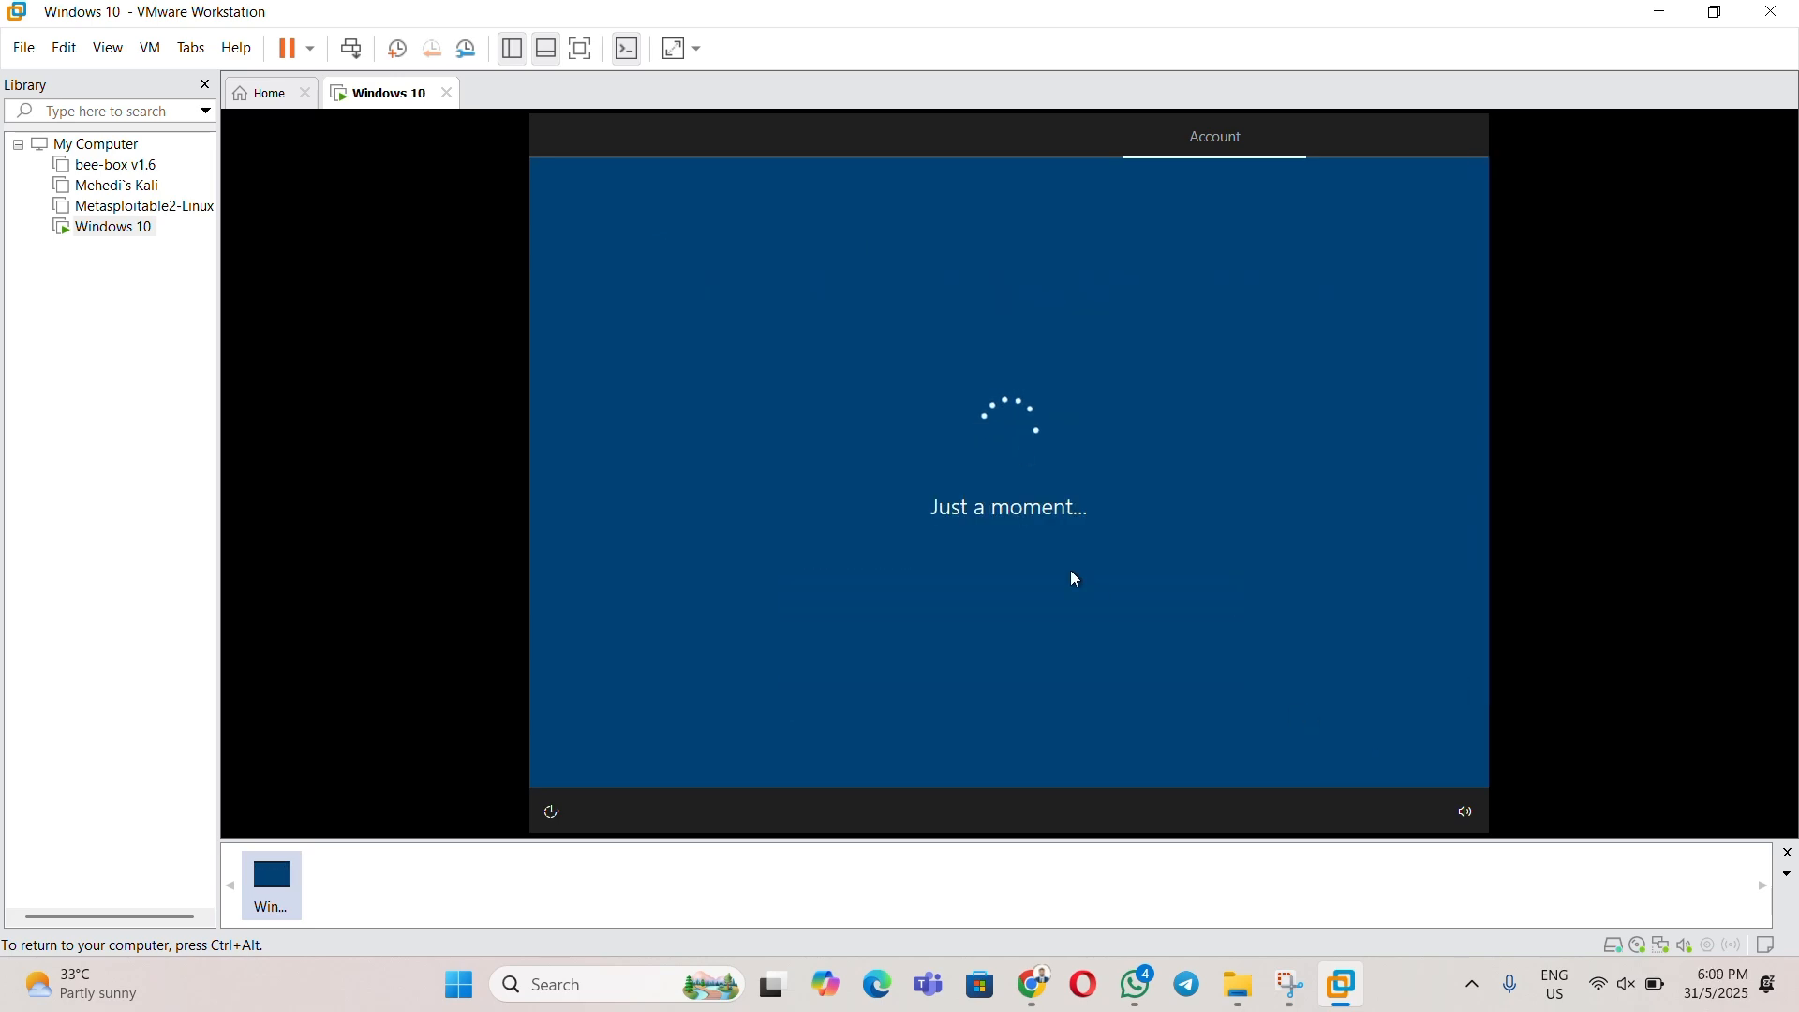
- Accept privacy and Cortana settings, then close the Edge welcome window and location notification
left_click(1380, 750)
left_click(1375, 752)
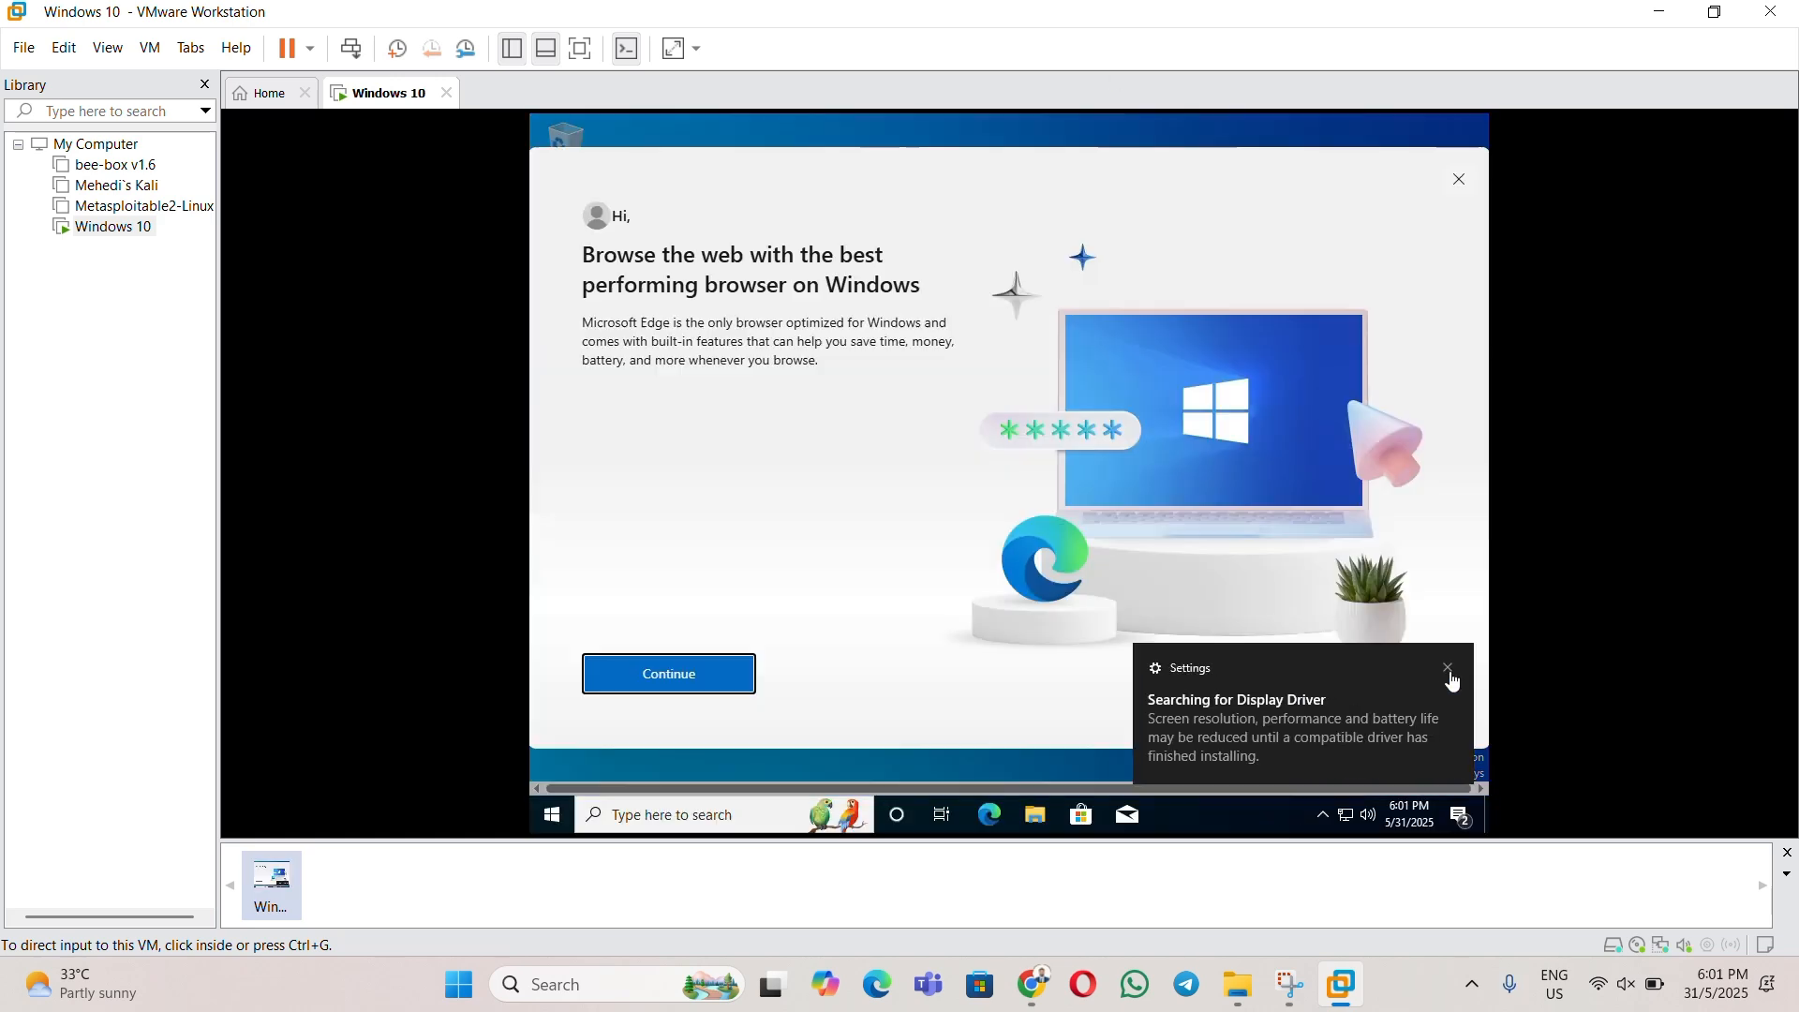
left_click(1451, 671)
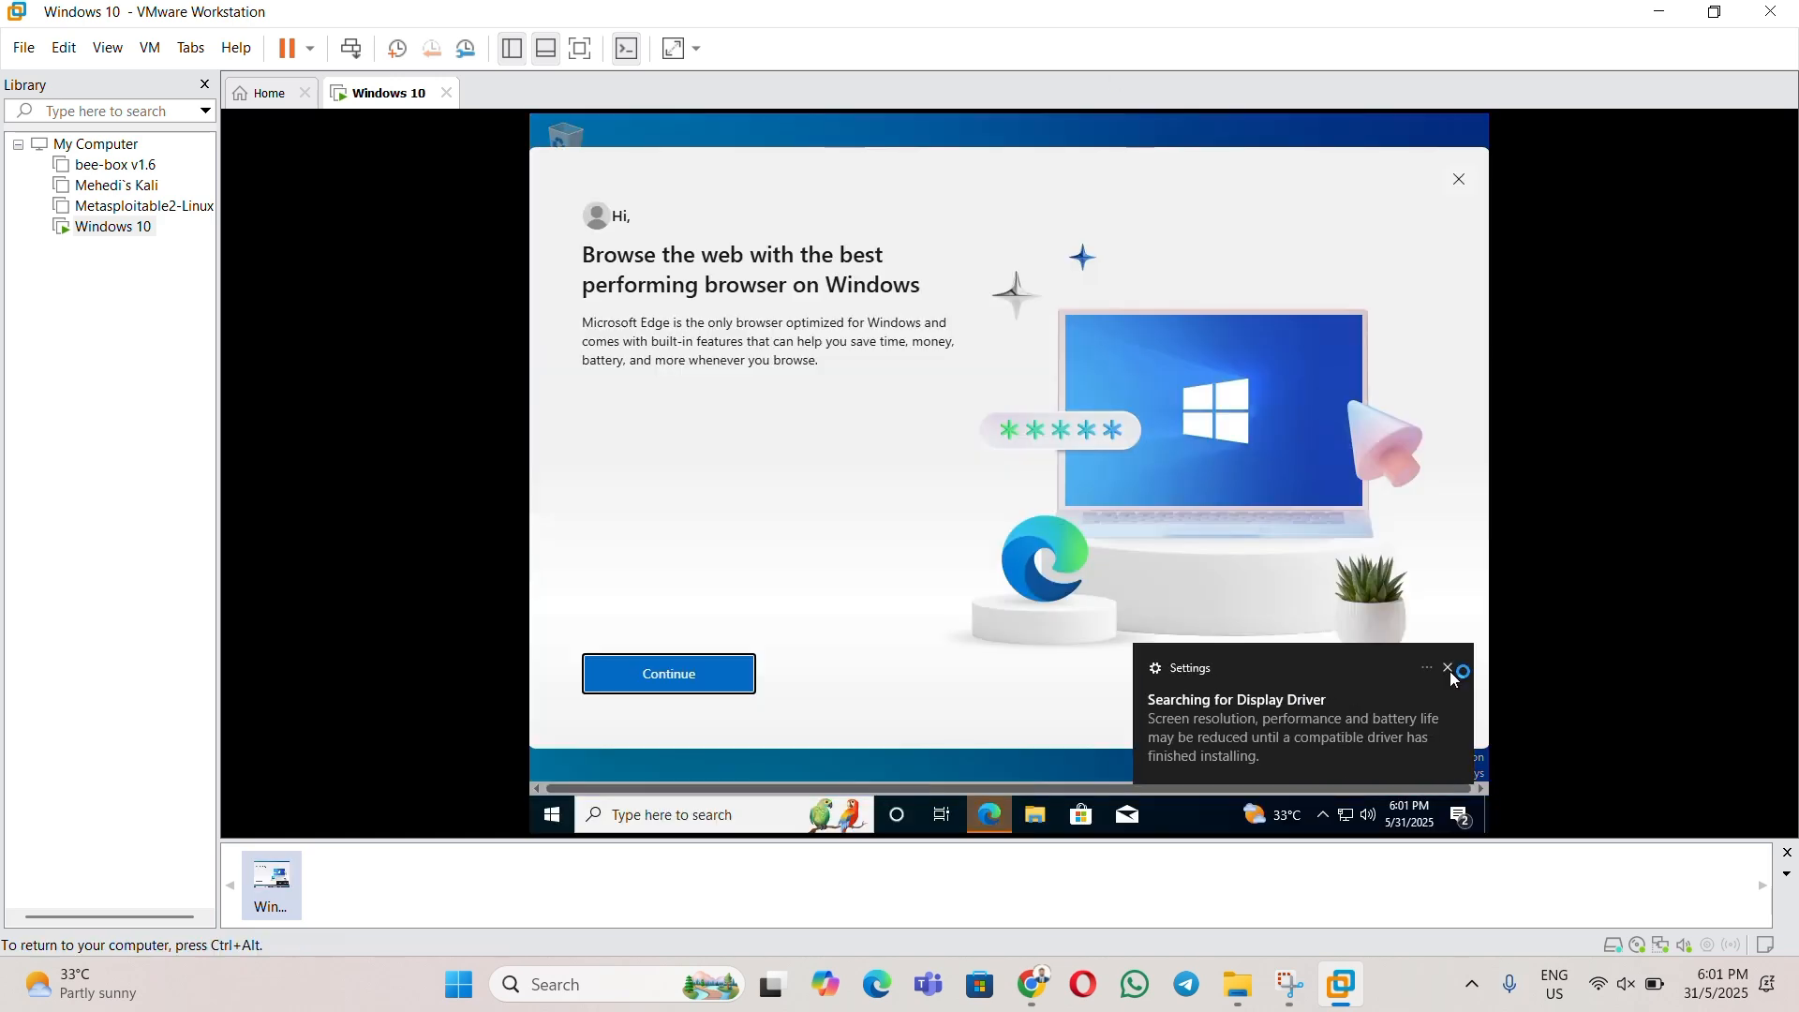
left_click(1460, 182)
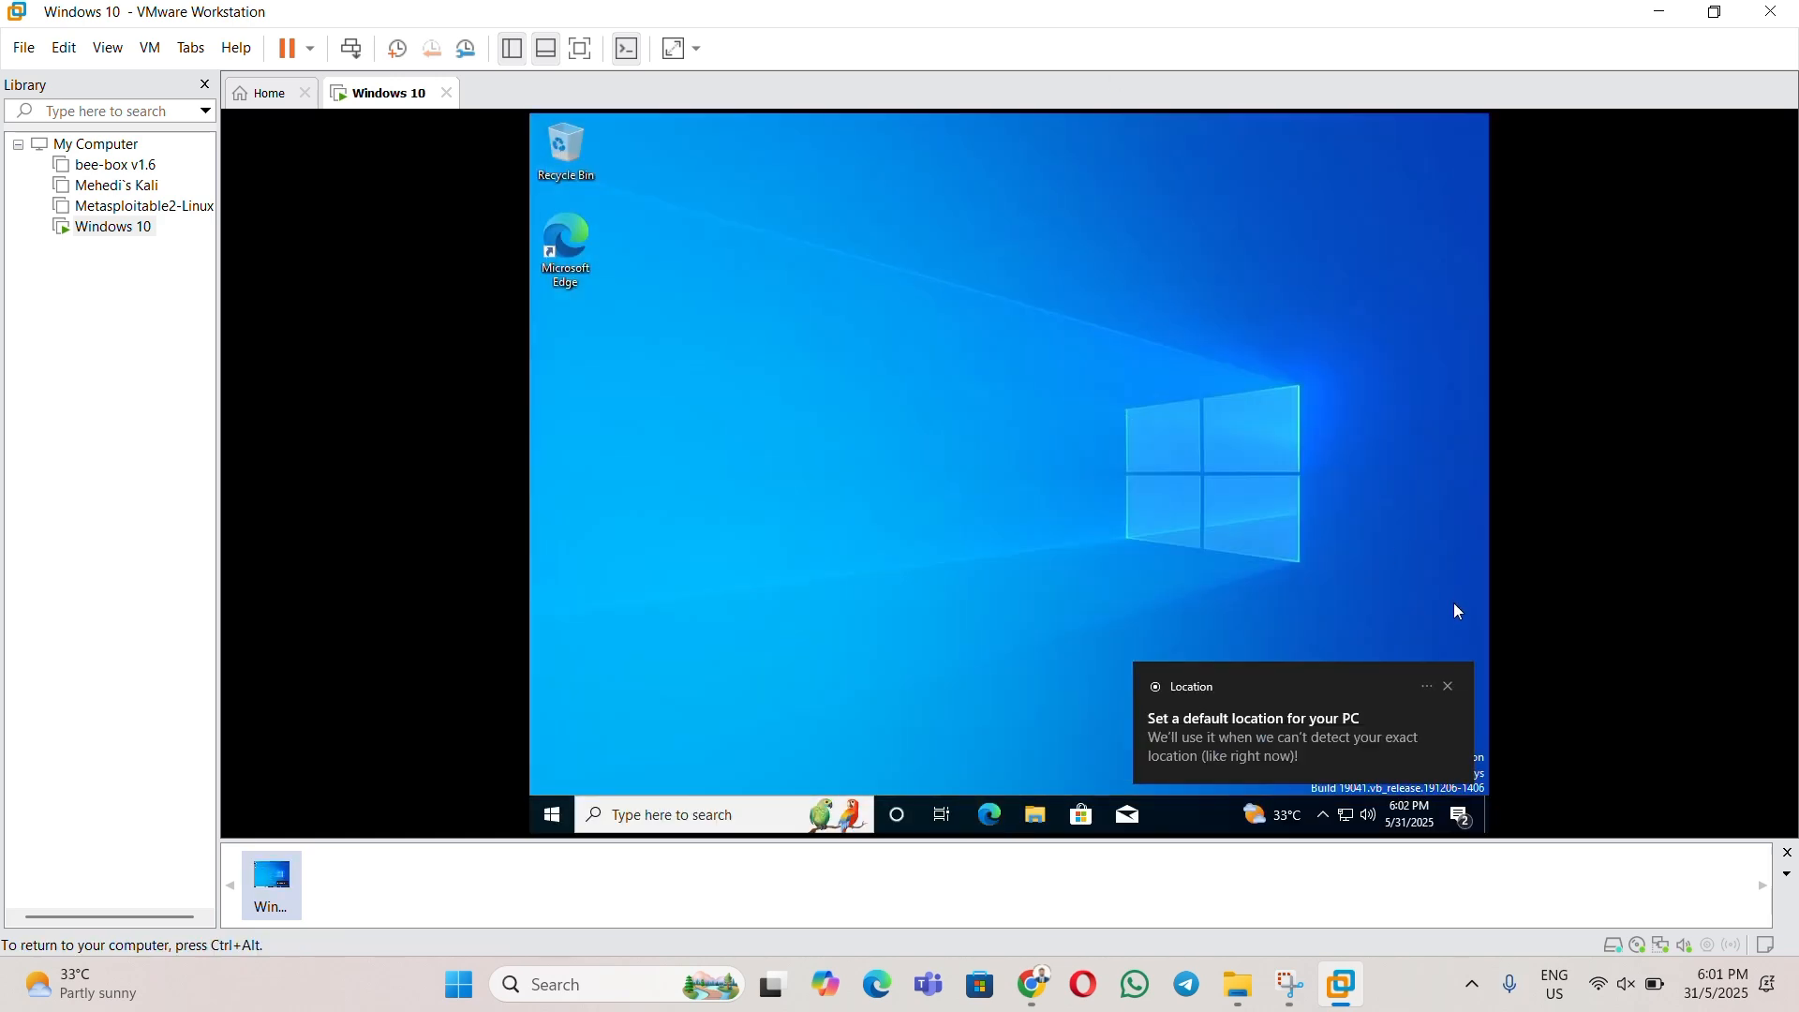
left_click(1451, 691)
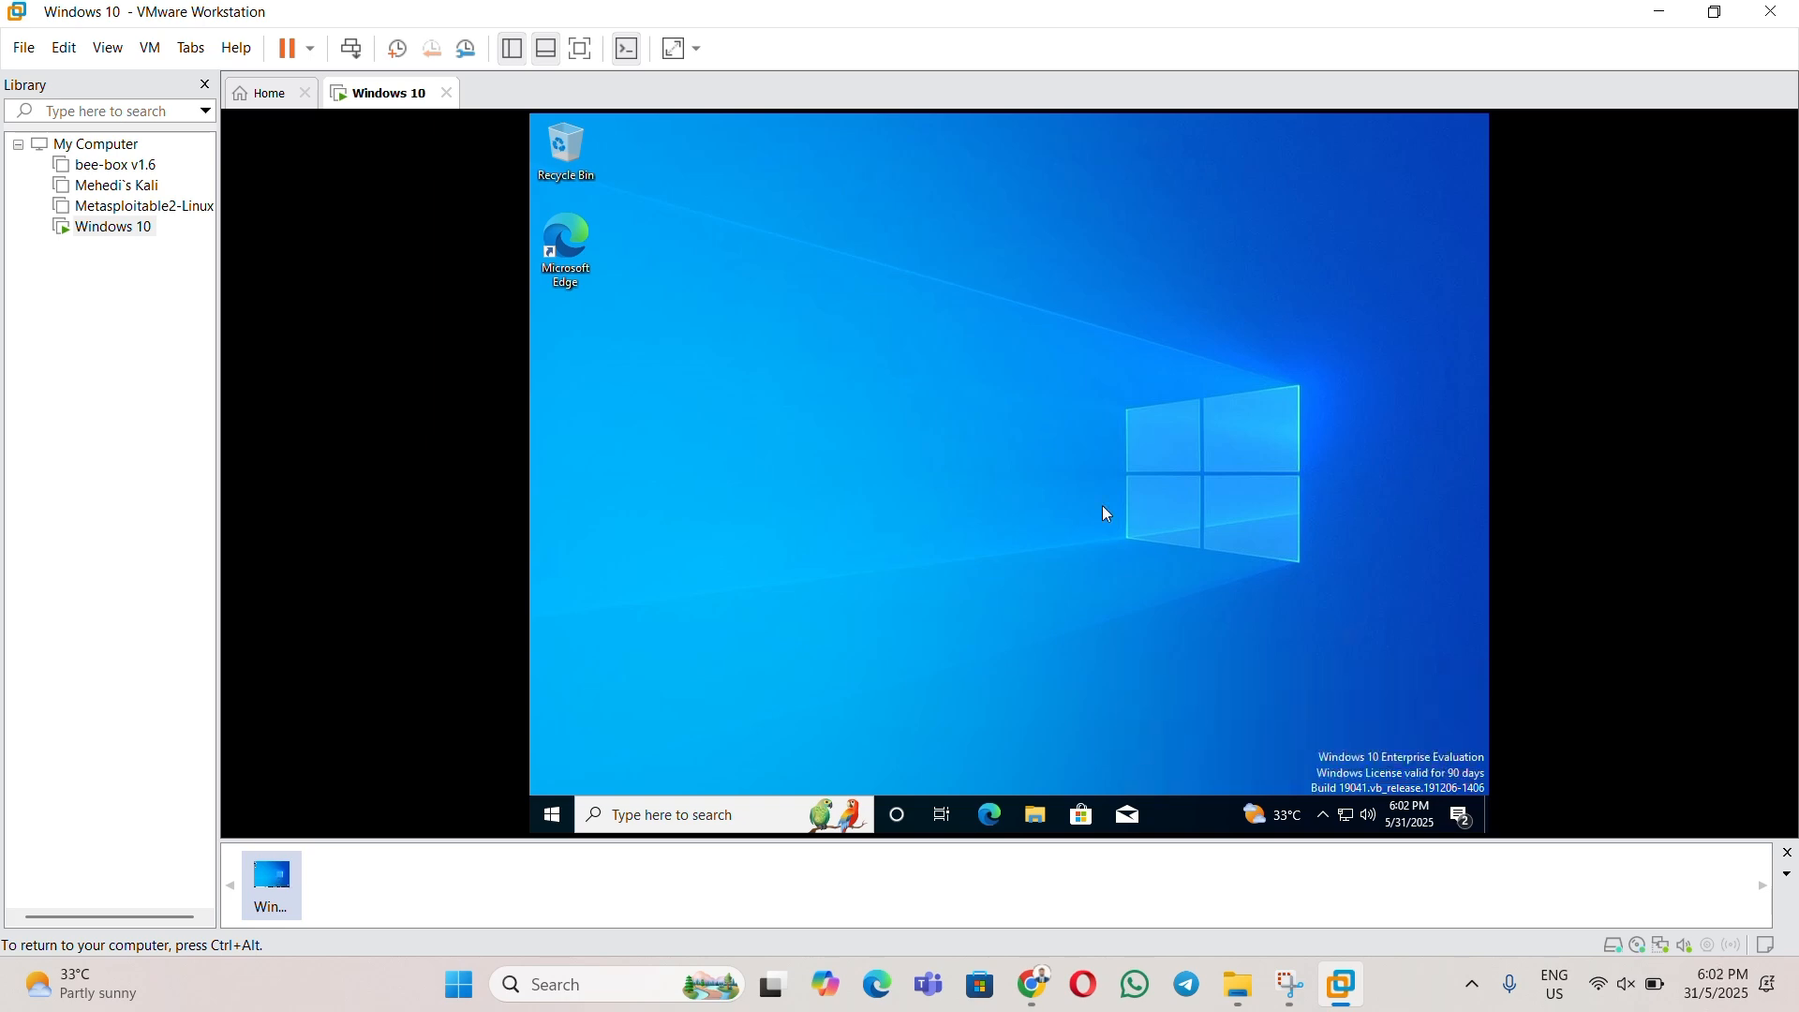
- Run VM > Install VMware Tools, dismissing the info bar and the DVD Drive (D:) AutoPlay notice
key("ctrl+alt")
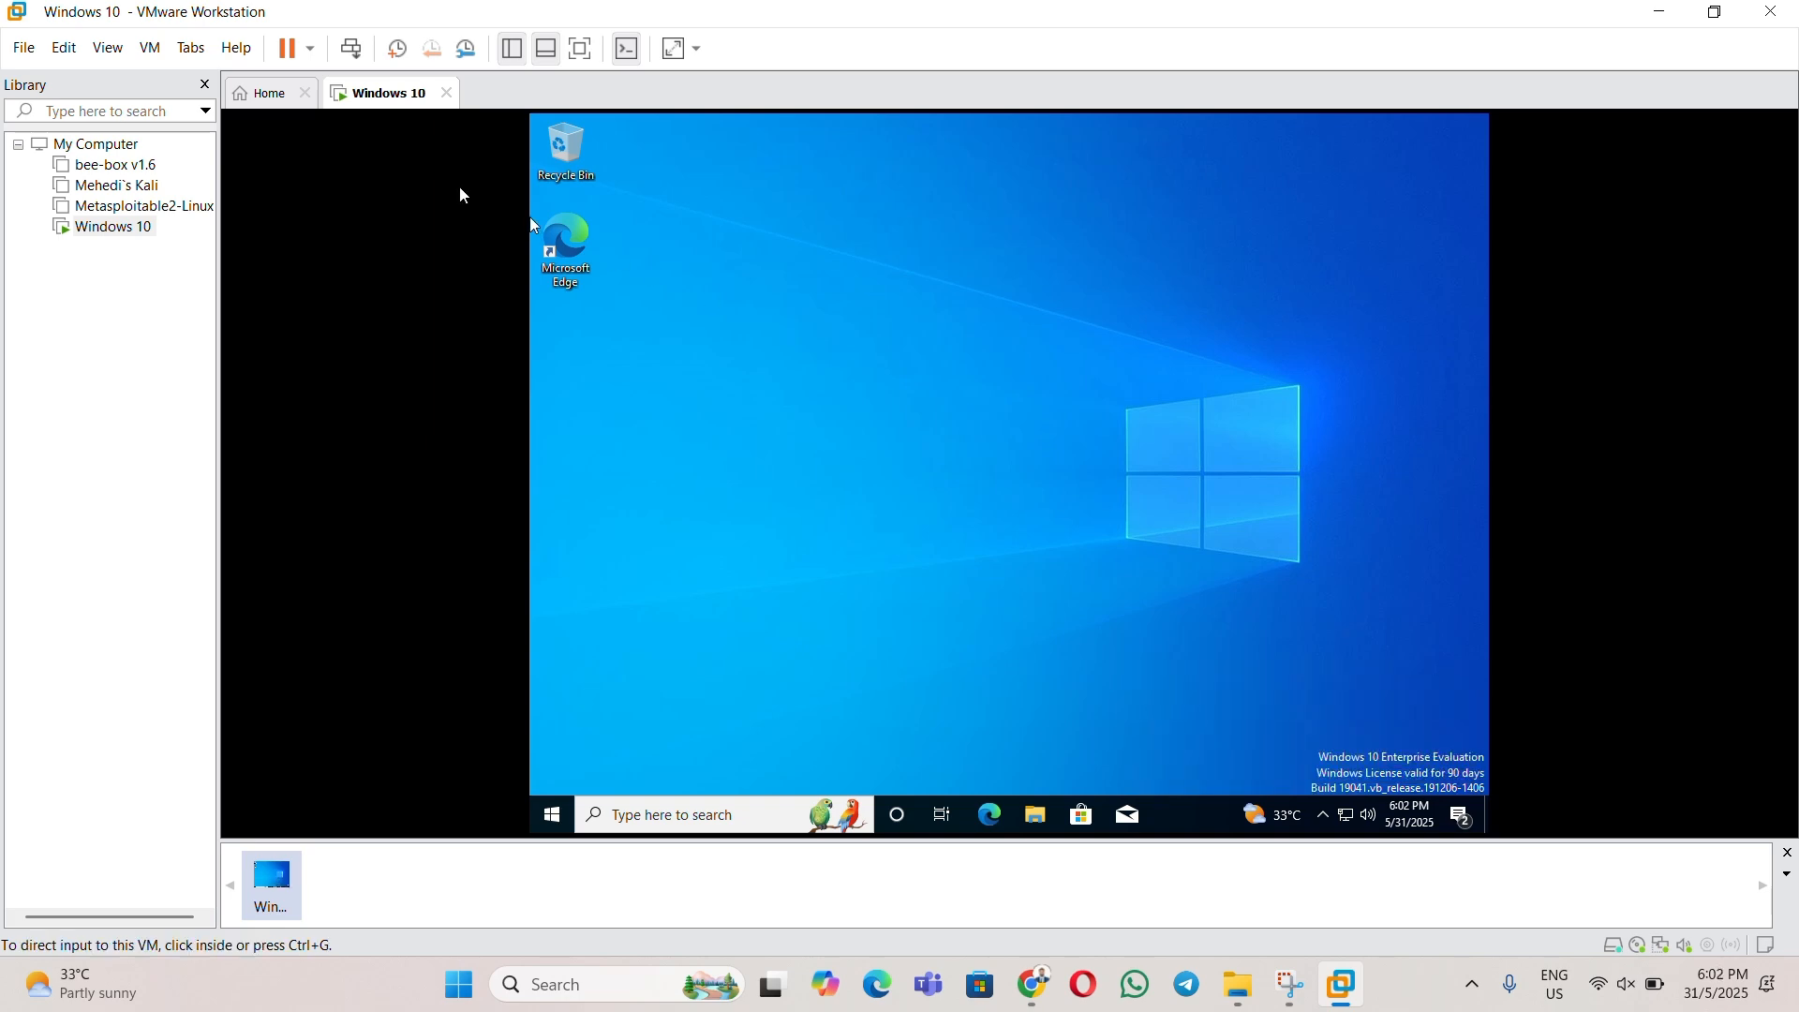
left_click(150, 48)
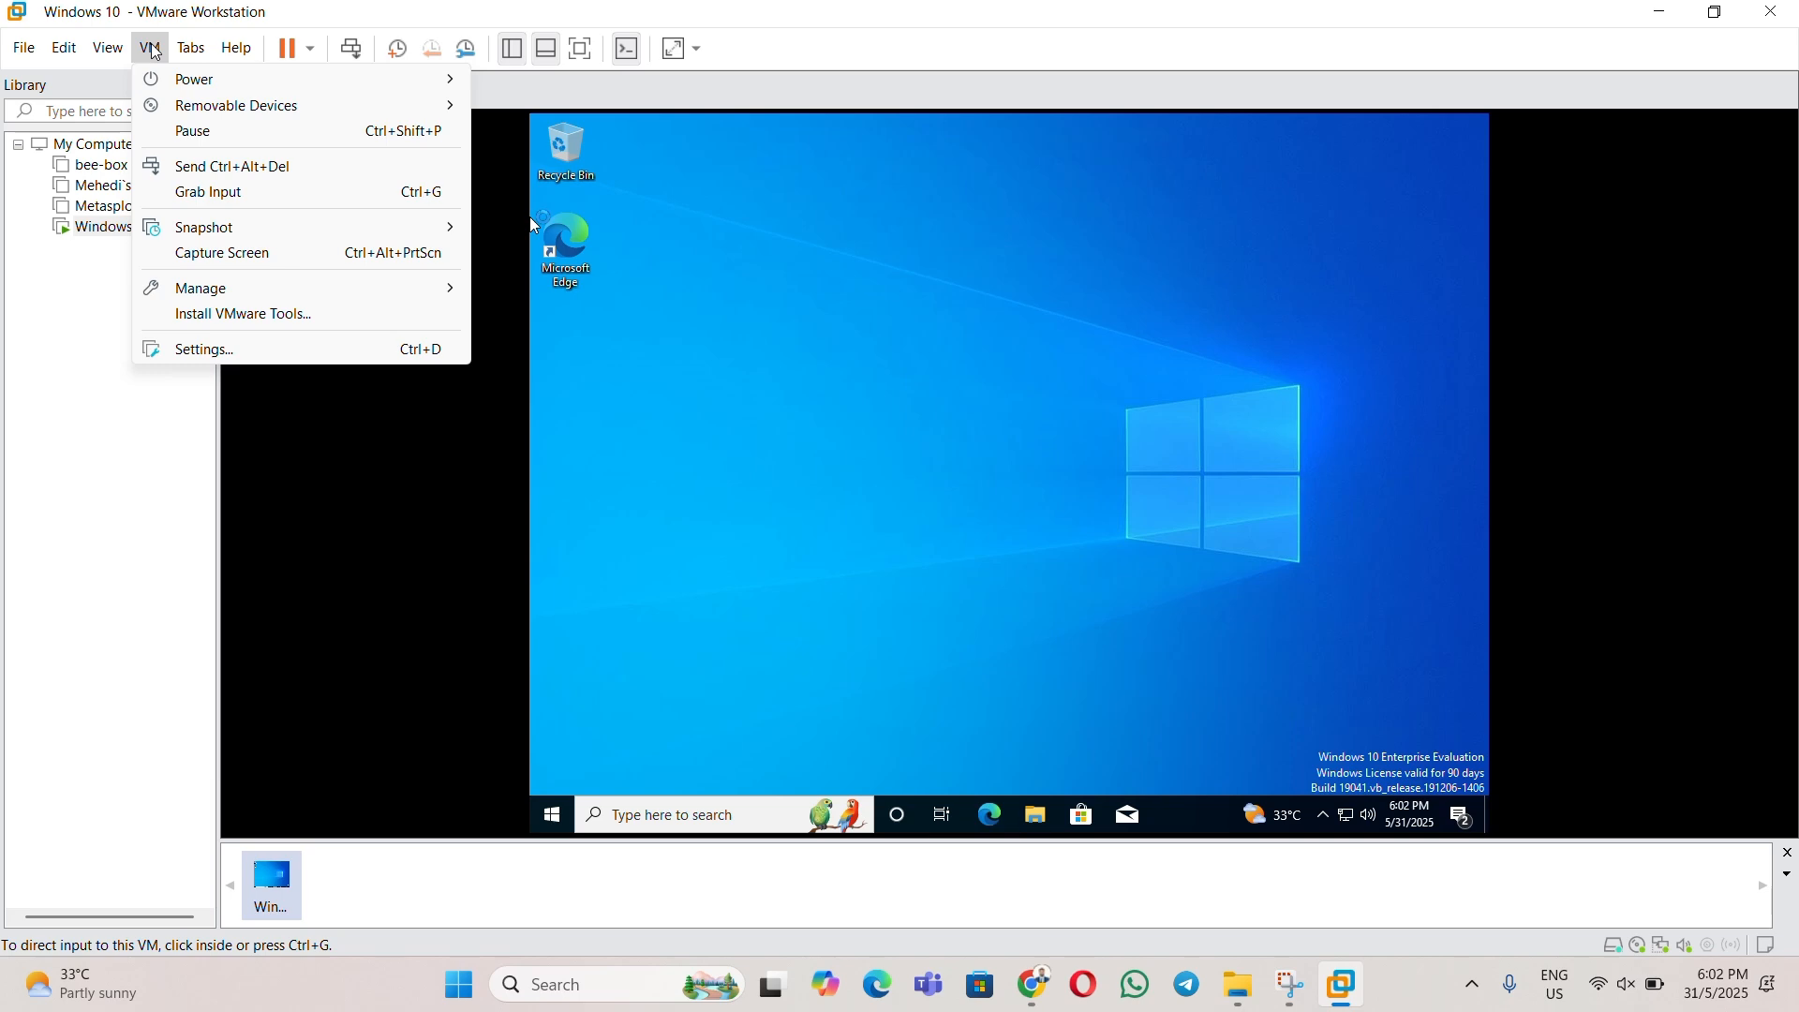
left_click(678, 359)
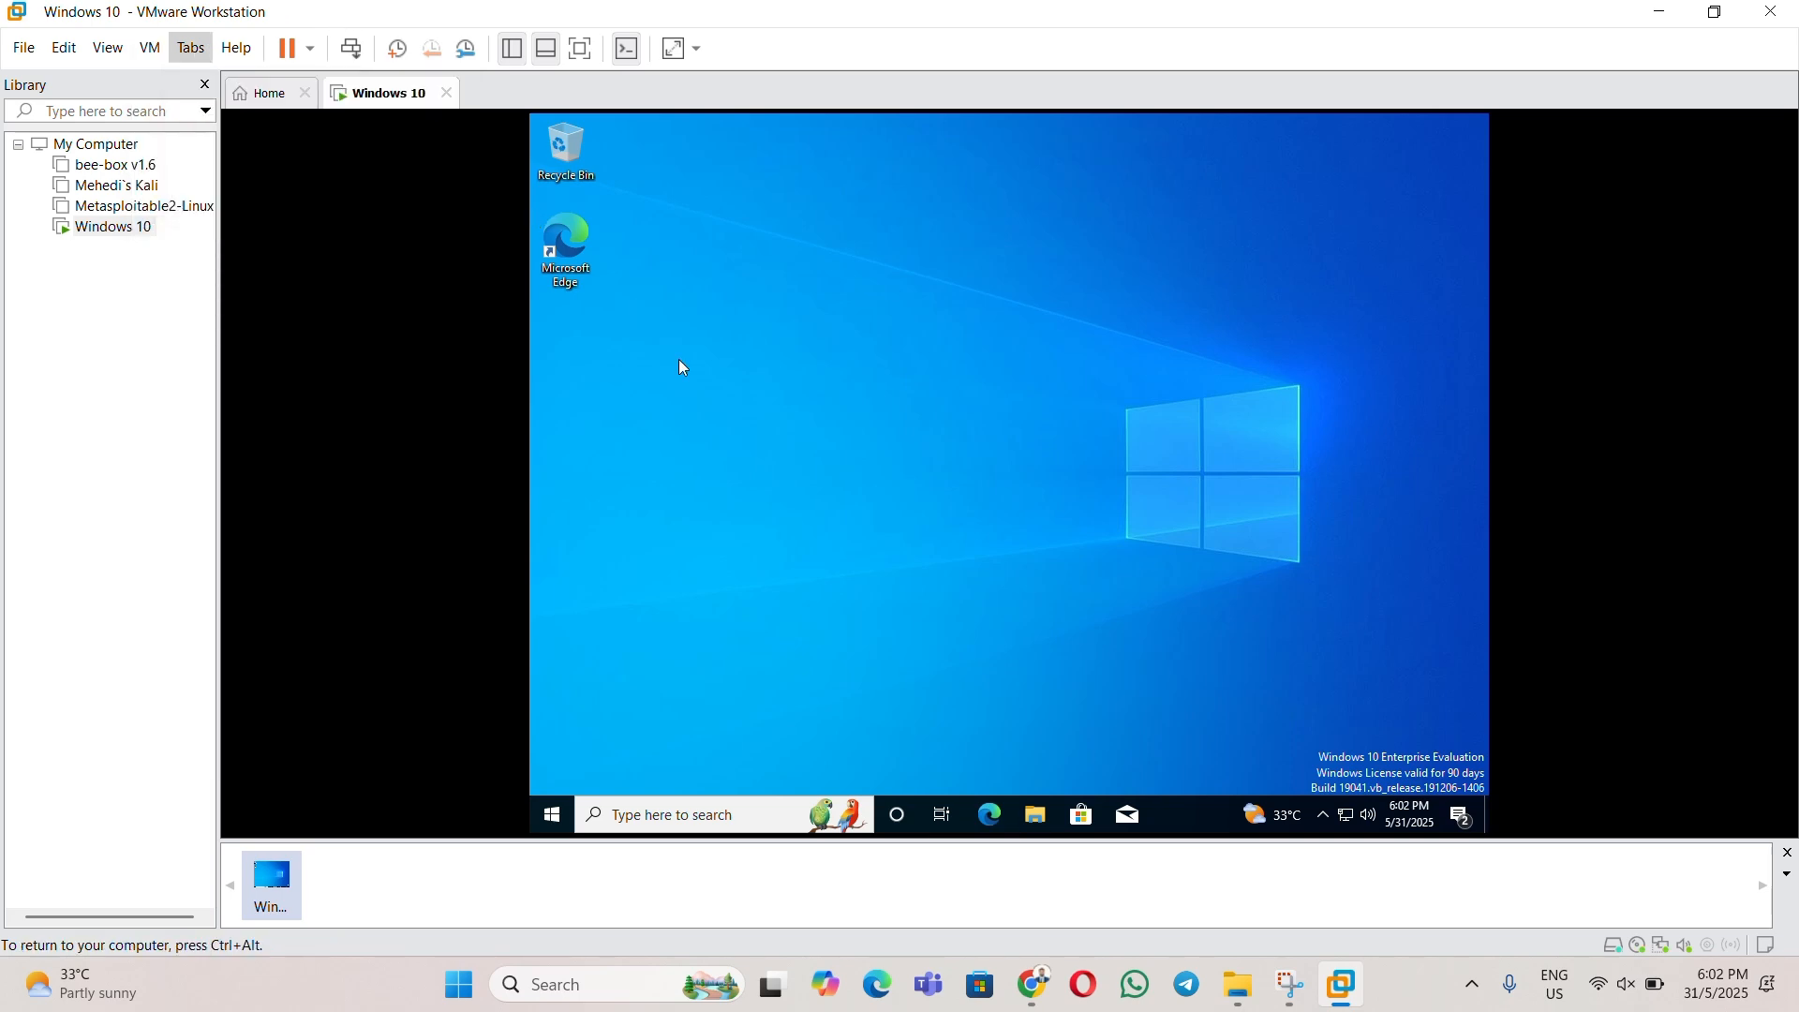
key("ctrl+alt")
left_click(152, 52)
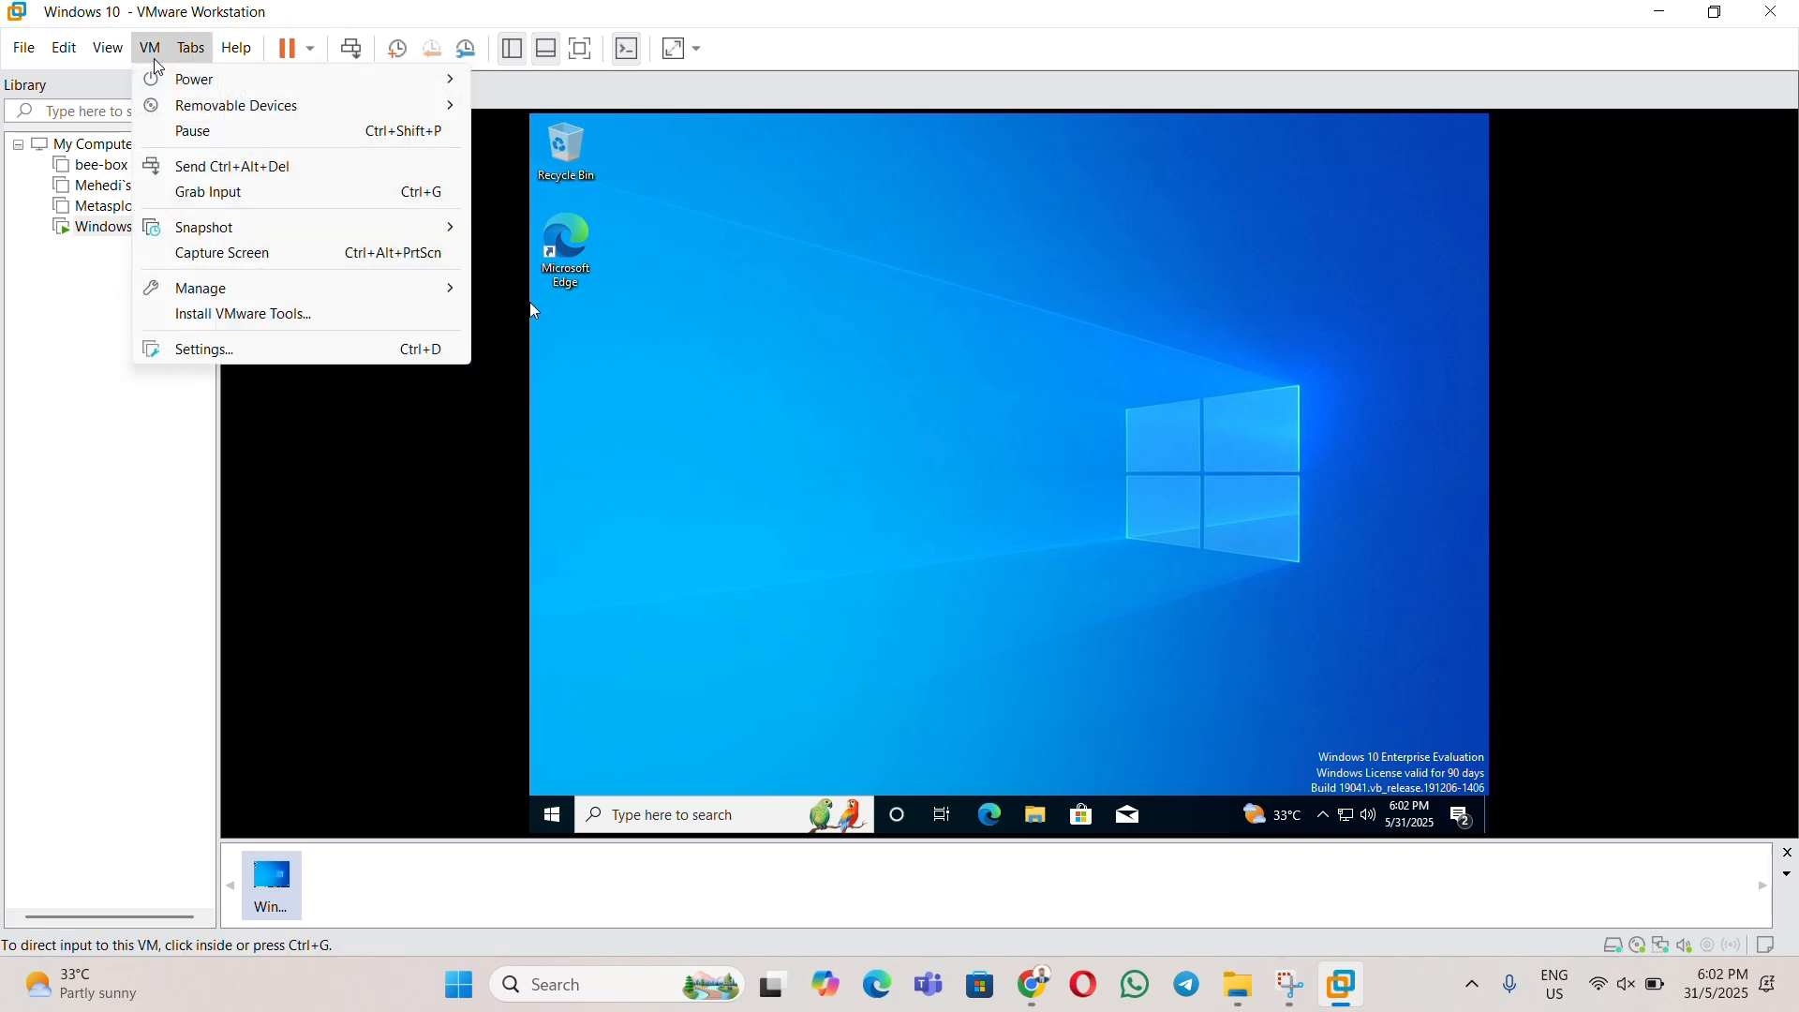
left_click(263, 315)
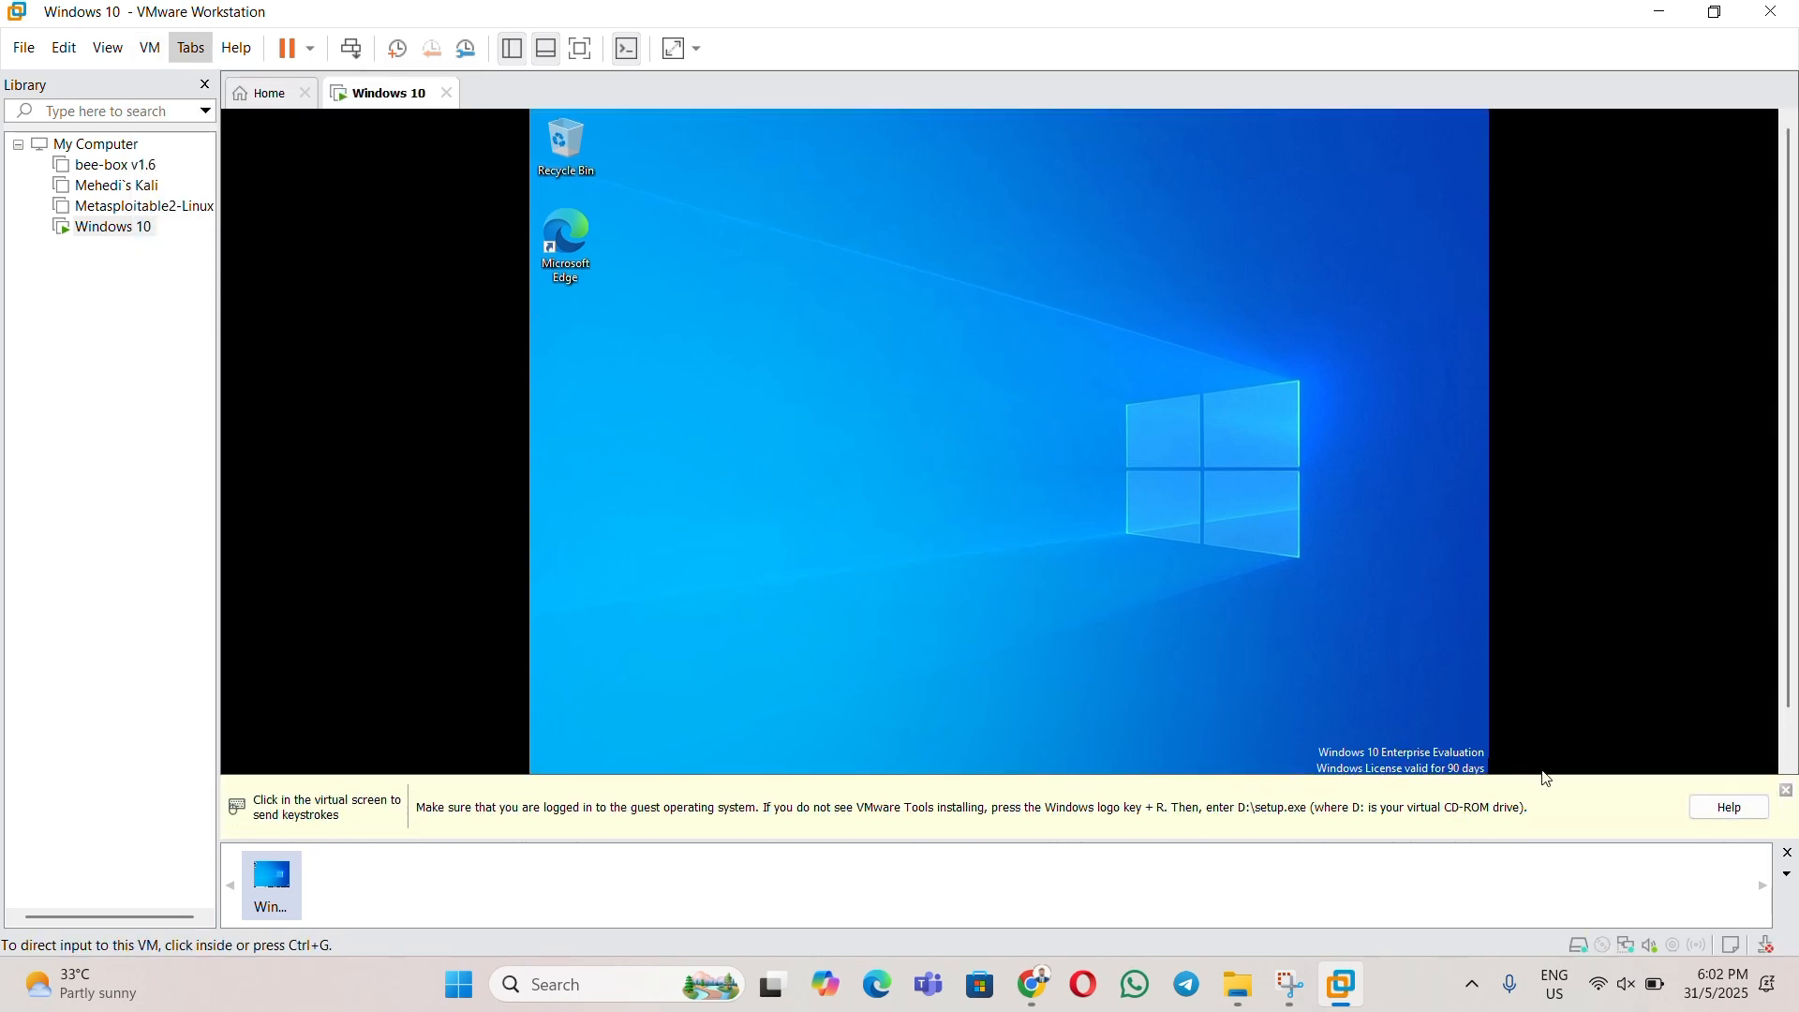
left_click(1788, 792)
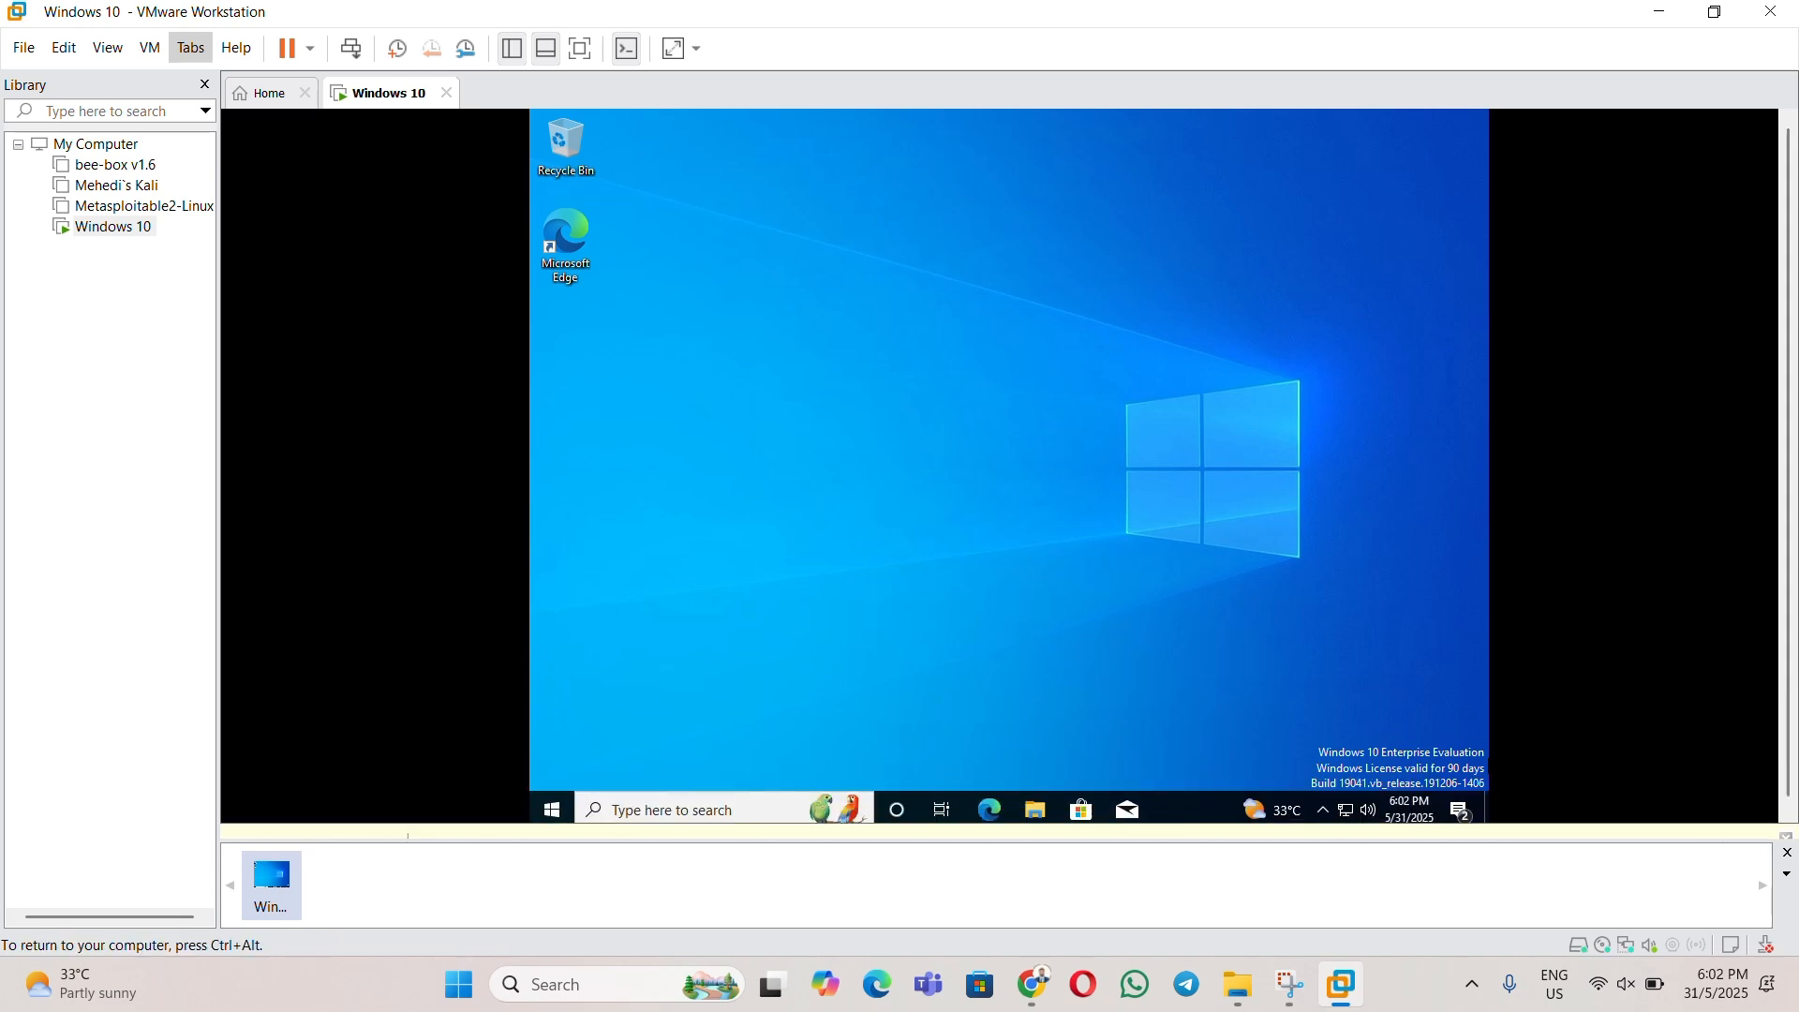
left_click(151, 48)
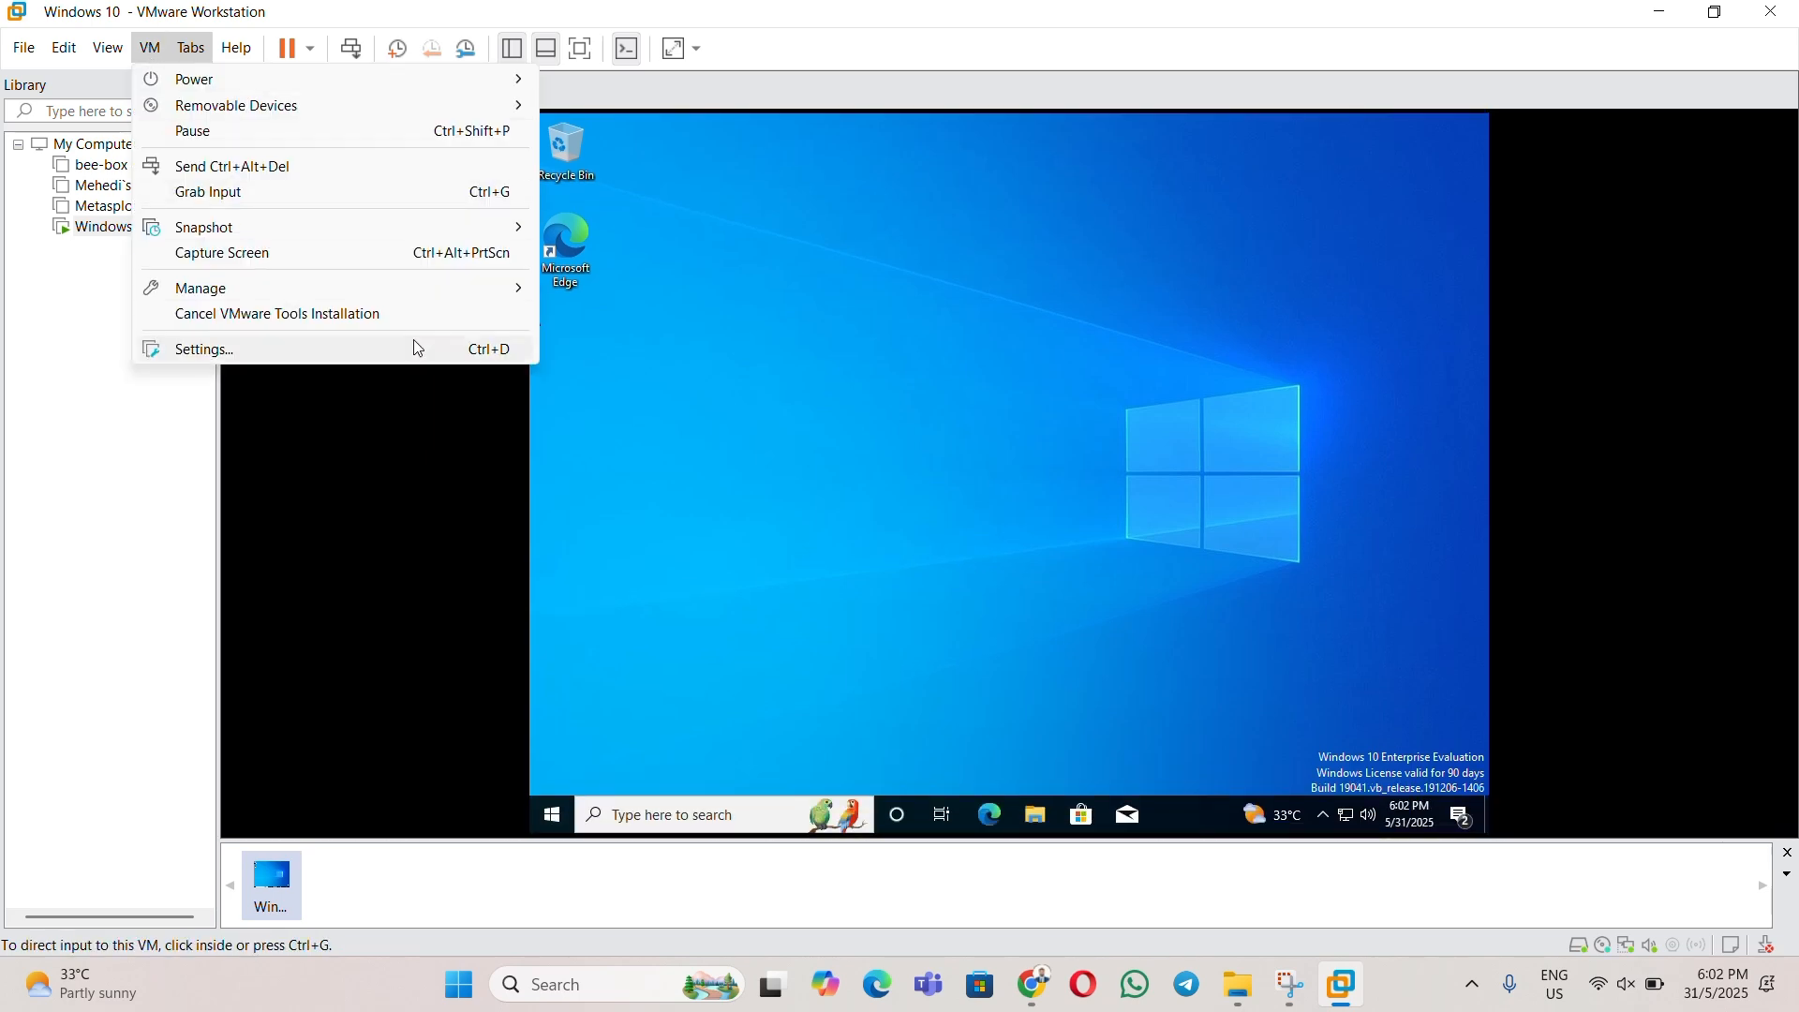
left_click(532, 319)
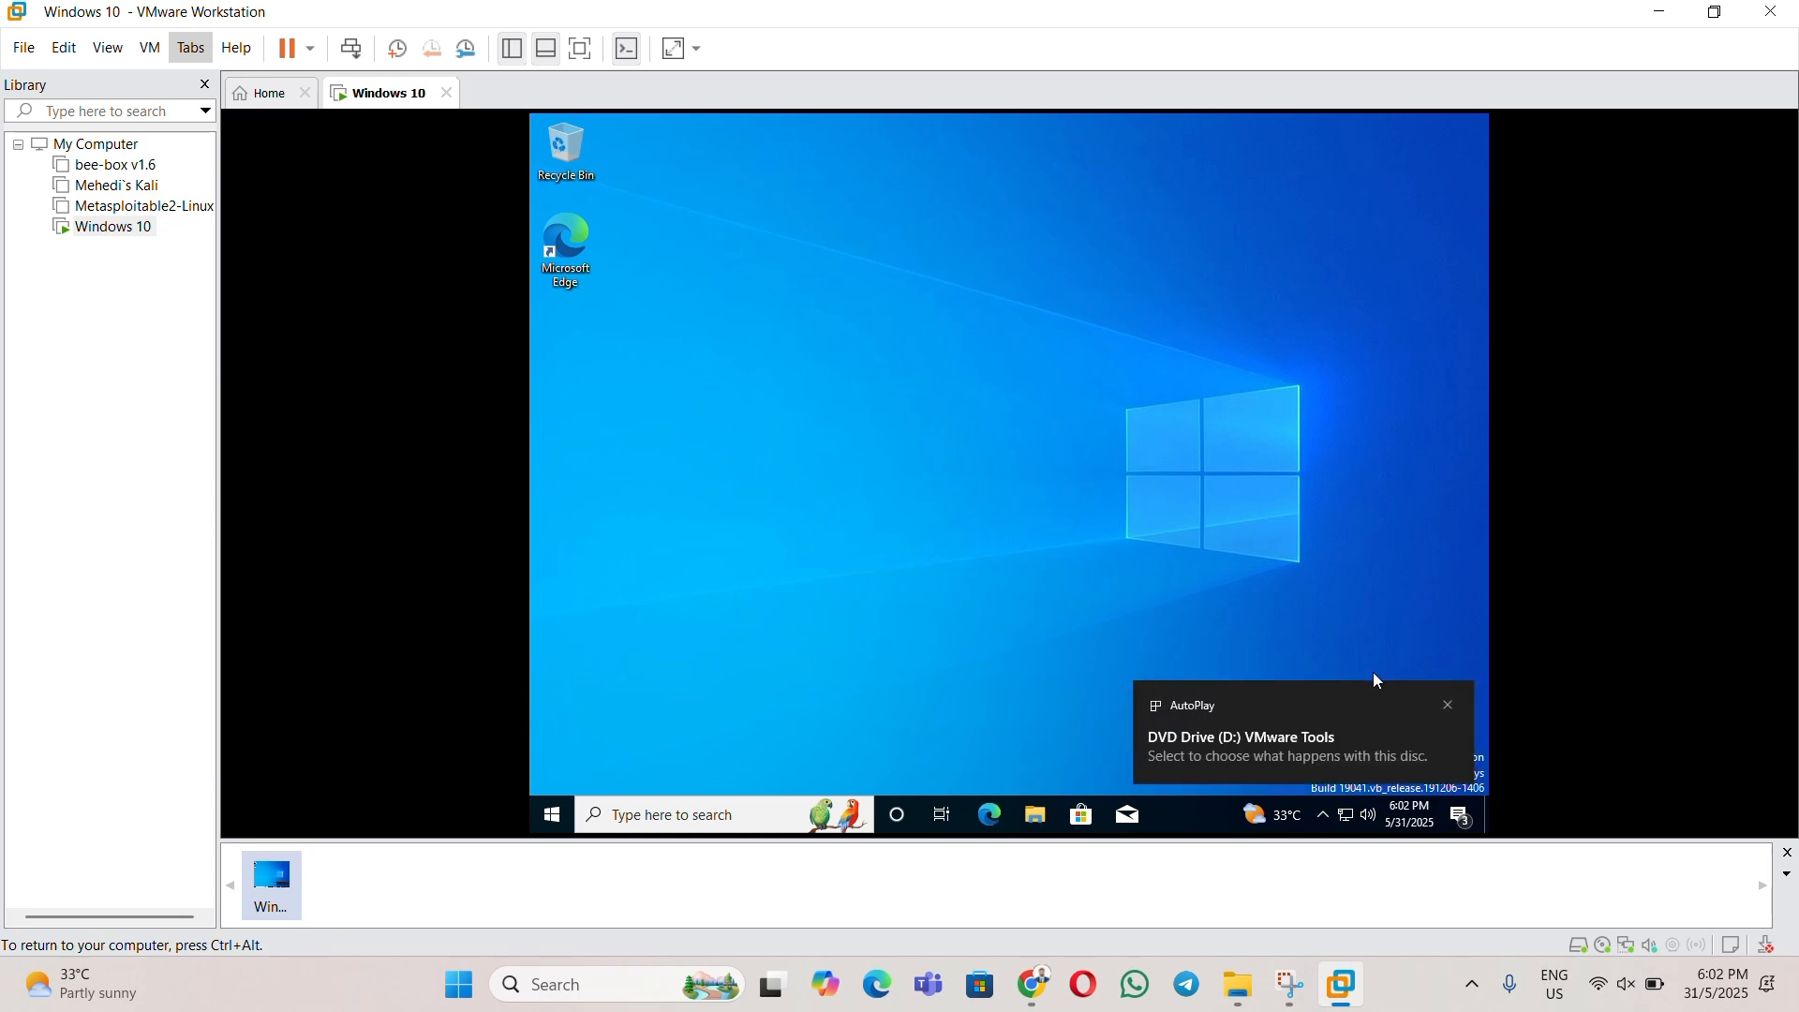
left_click(1458, 709)
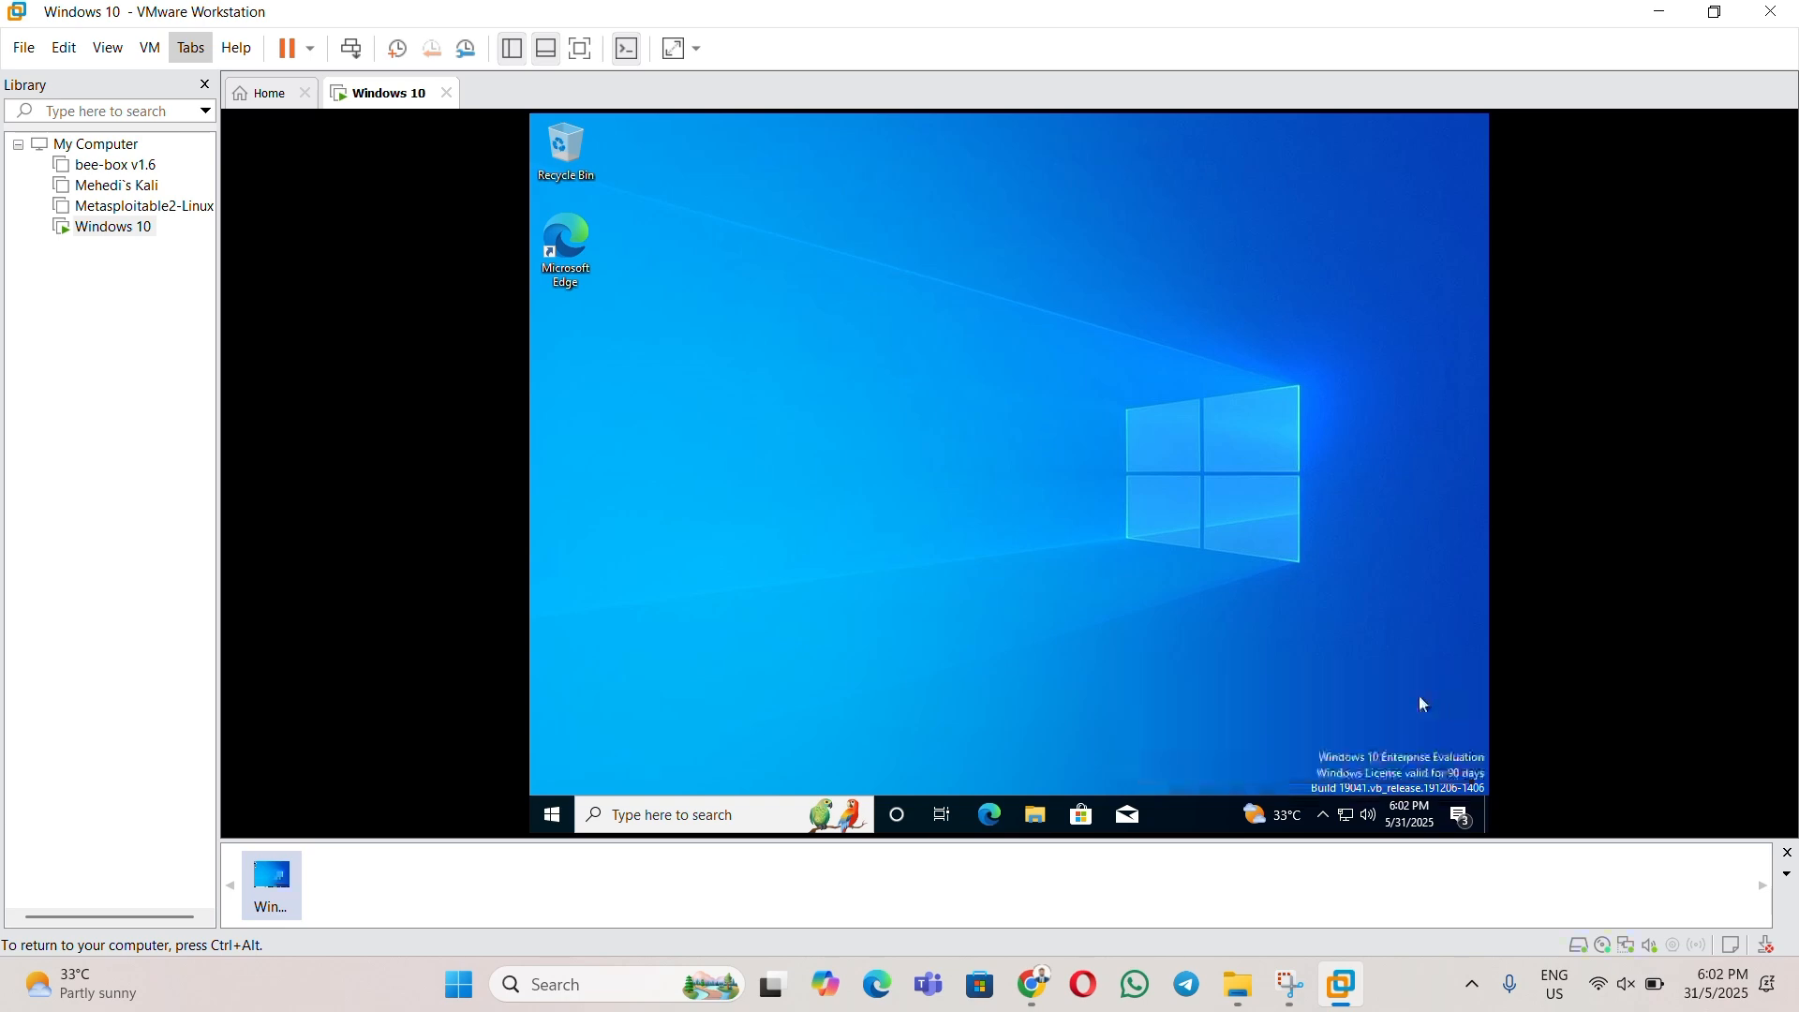
- Open File Explorer in the guest, check the drives under This PC, then close it
left_click(1039, 814)
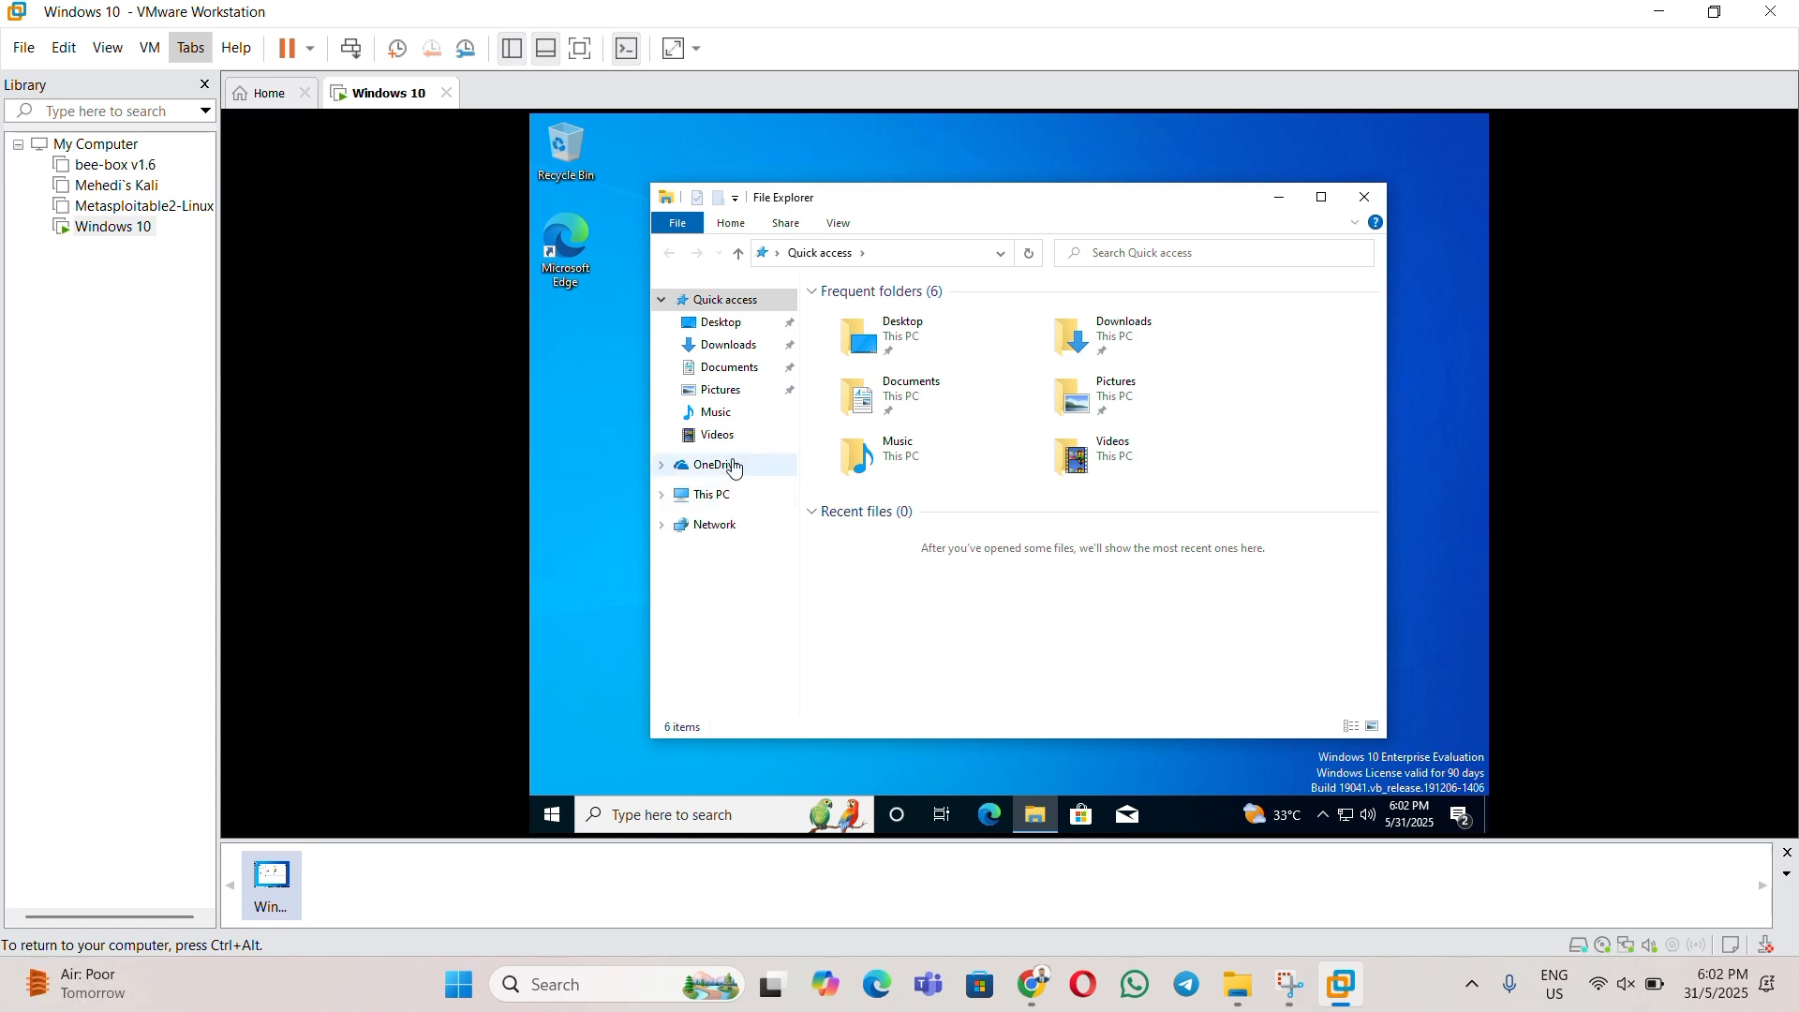
left_click(709, 493)
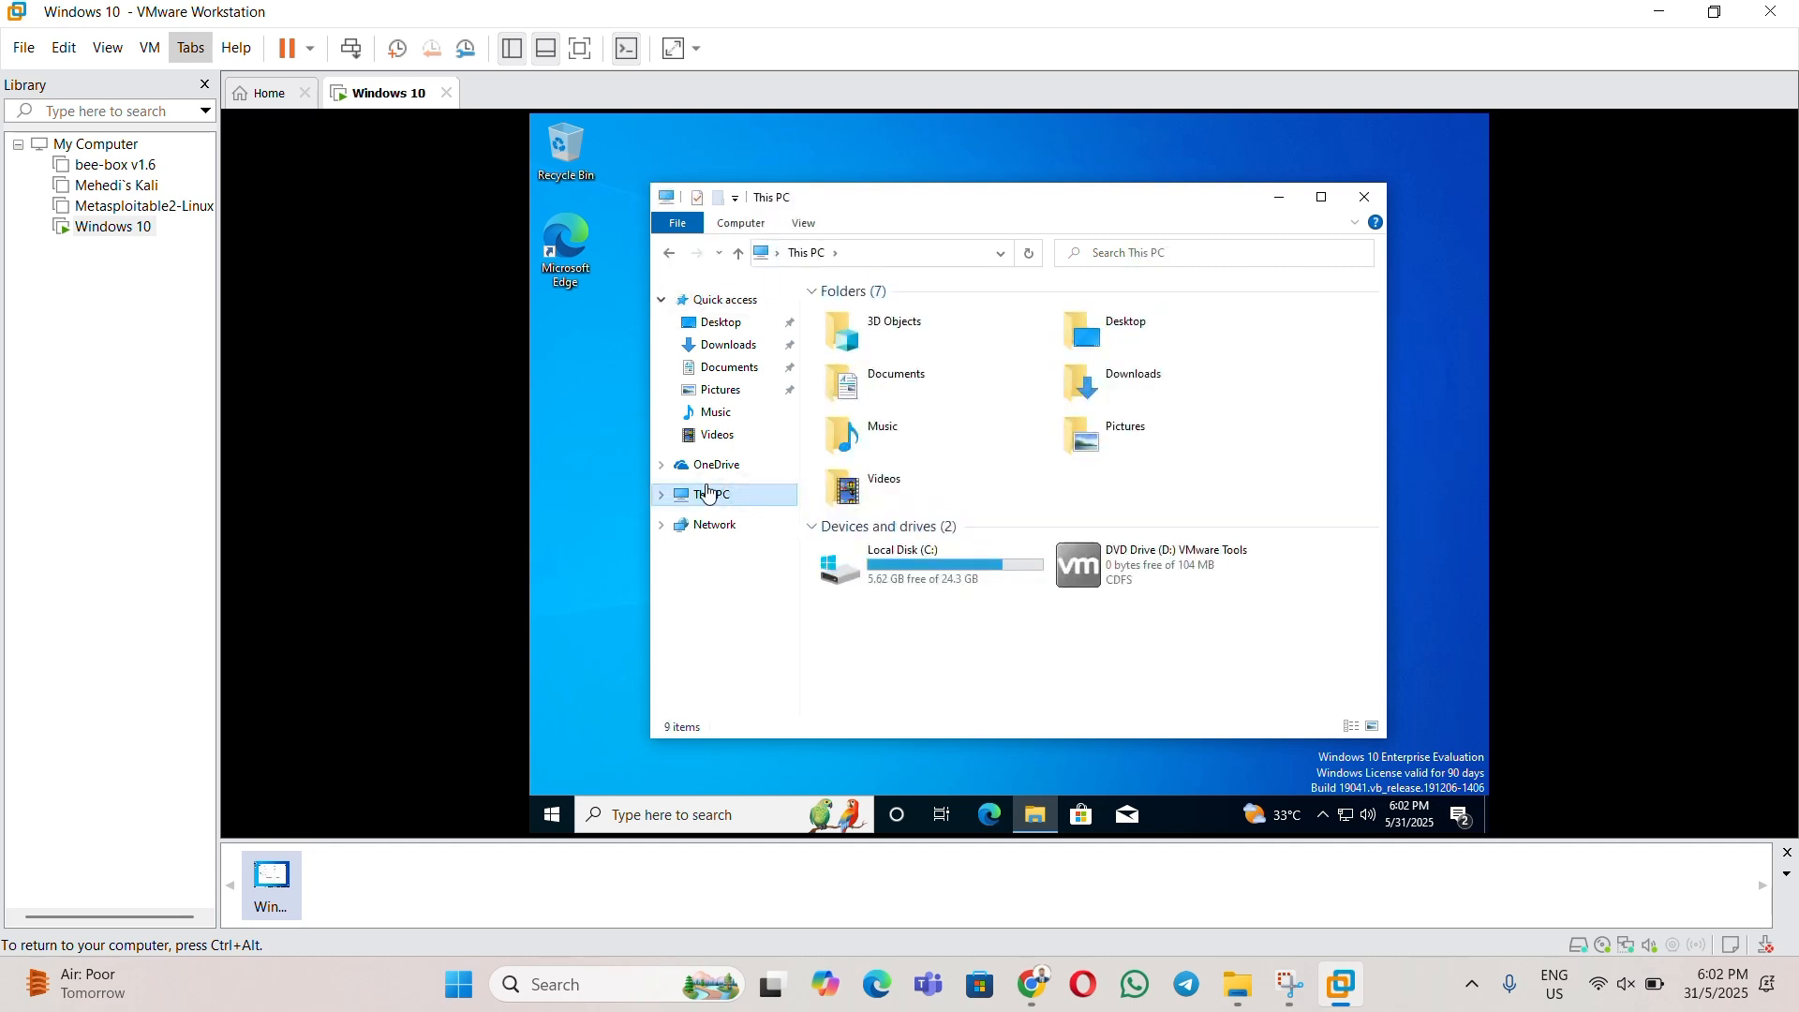
left_click(1382, 208)
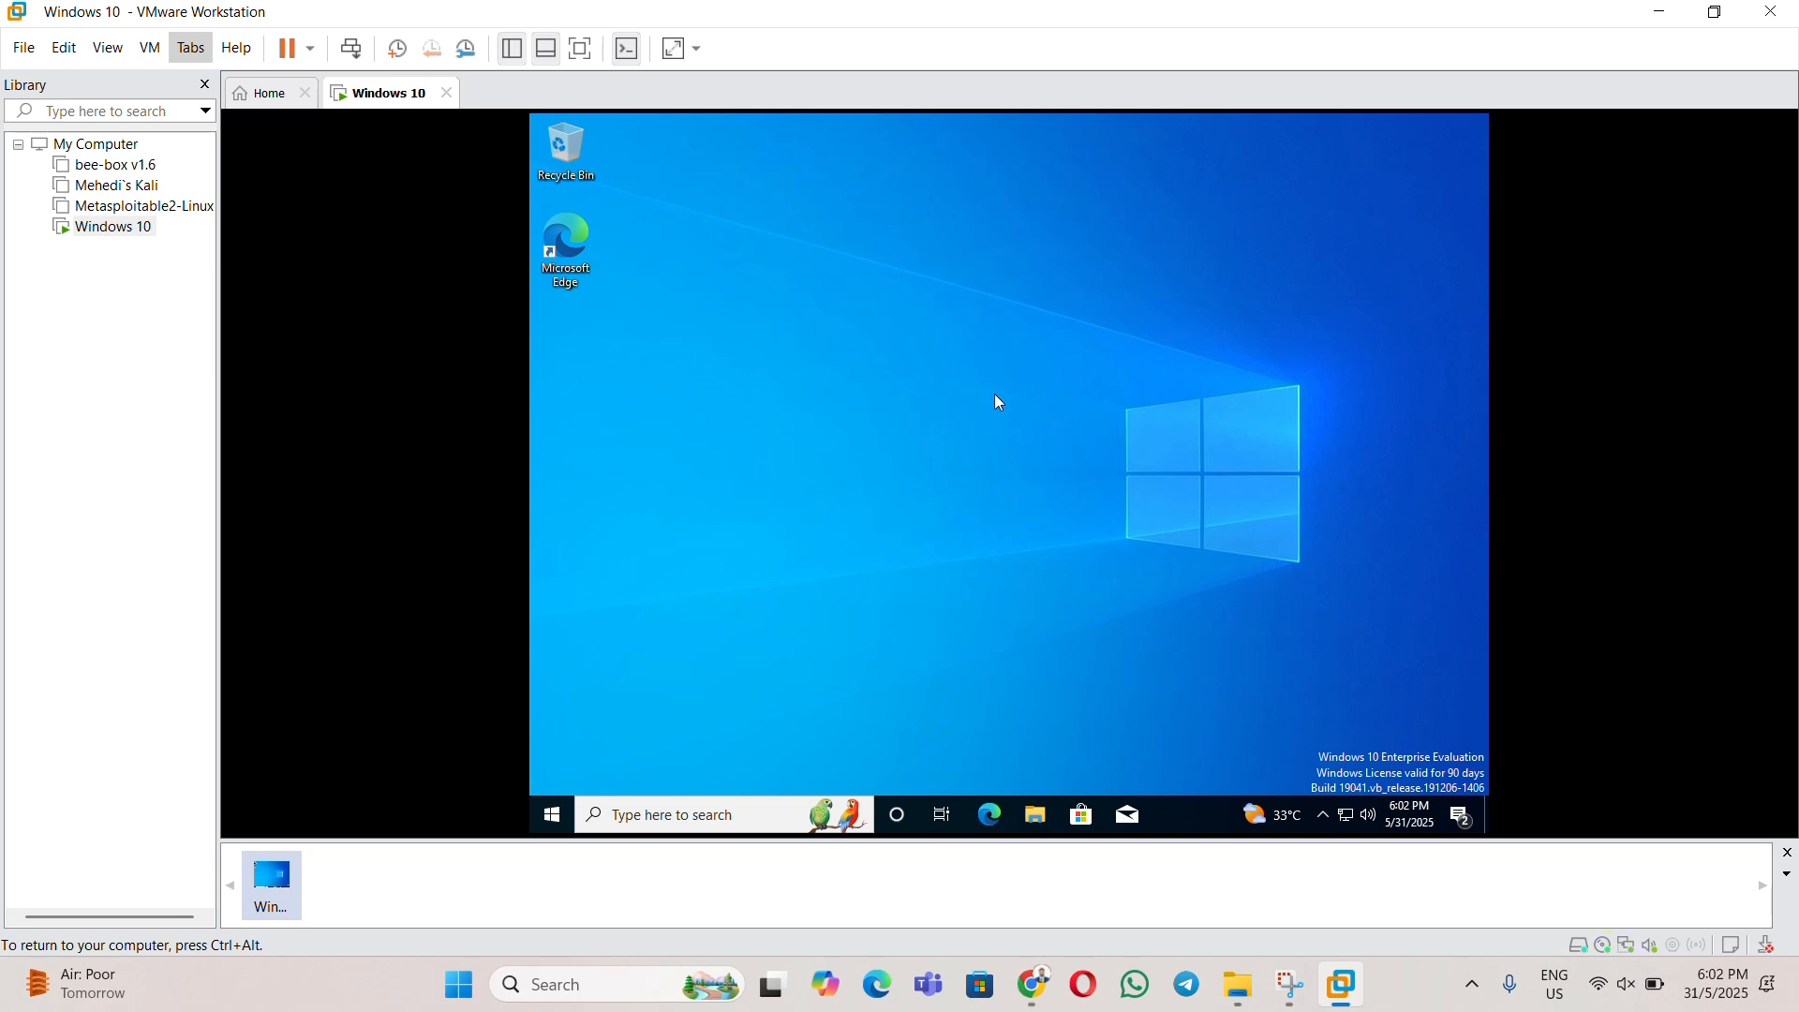
- Run the installer from DVD Drive (D:) VMware Tools and approve both UAC prompts
left_click(1036, 815)
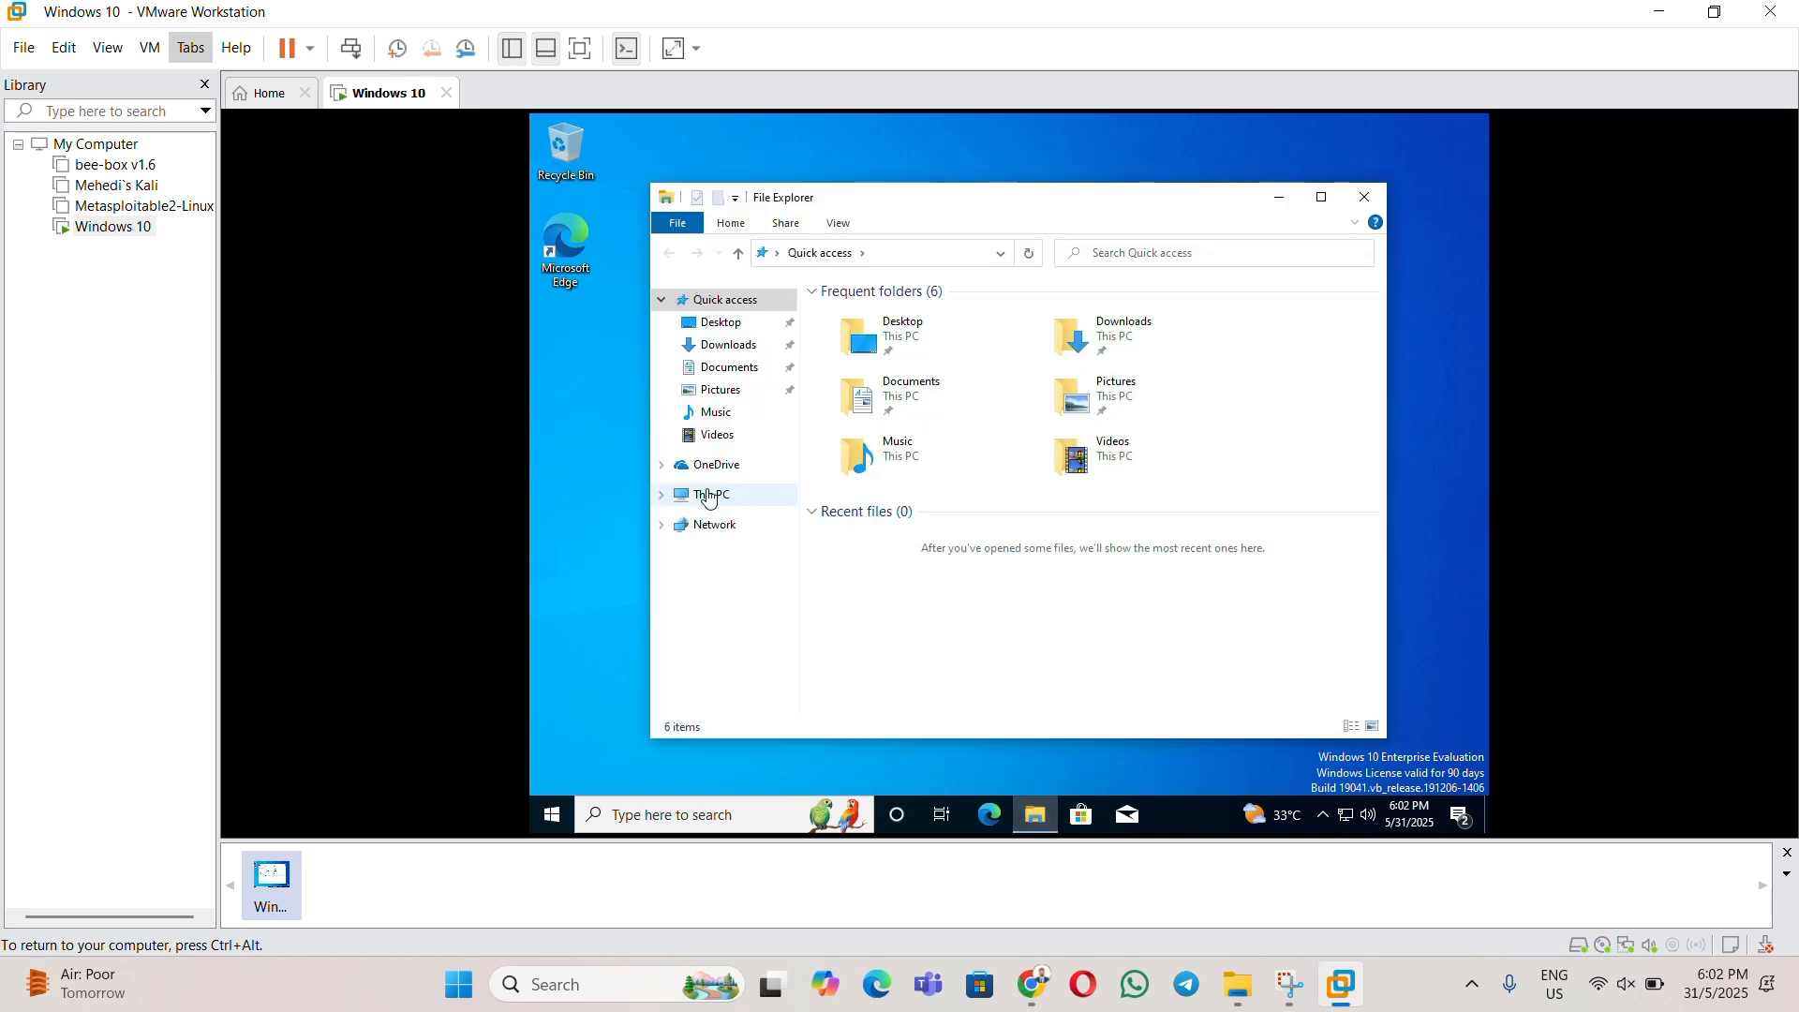
left_click(710, 497)
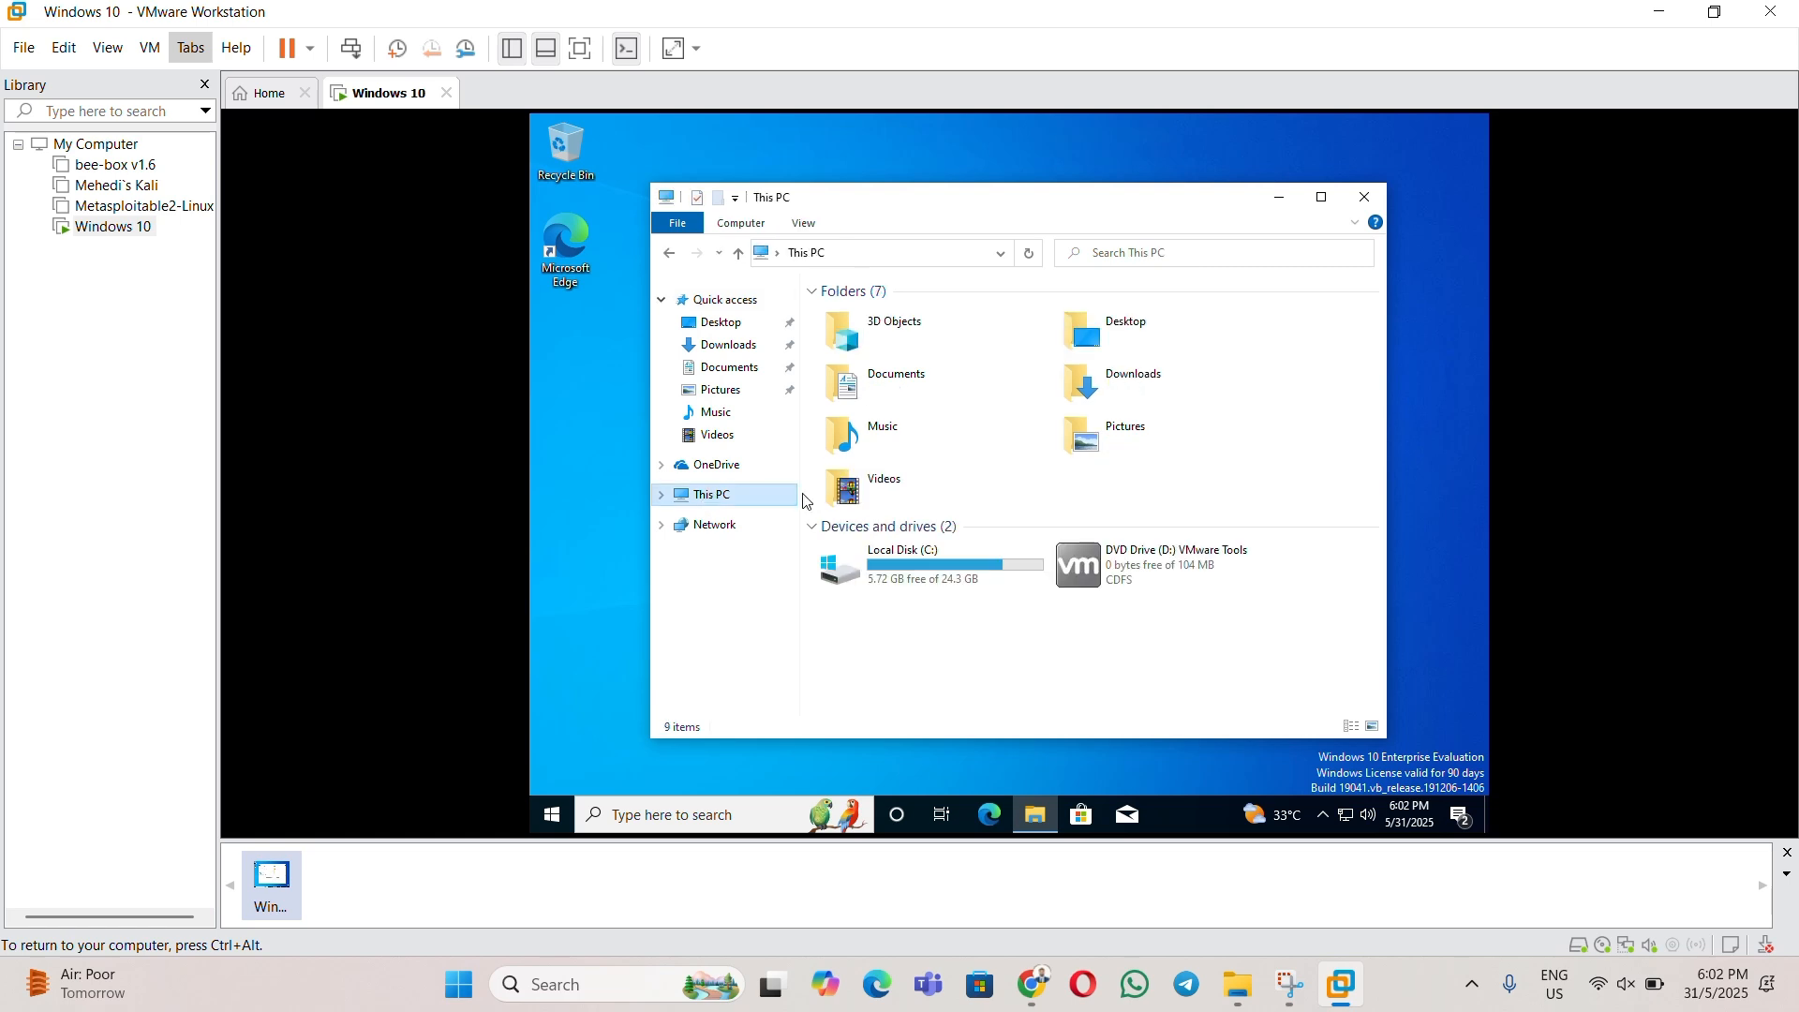
left_click(1153, 573)
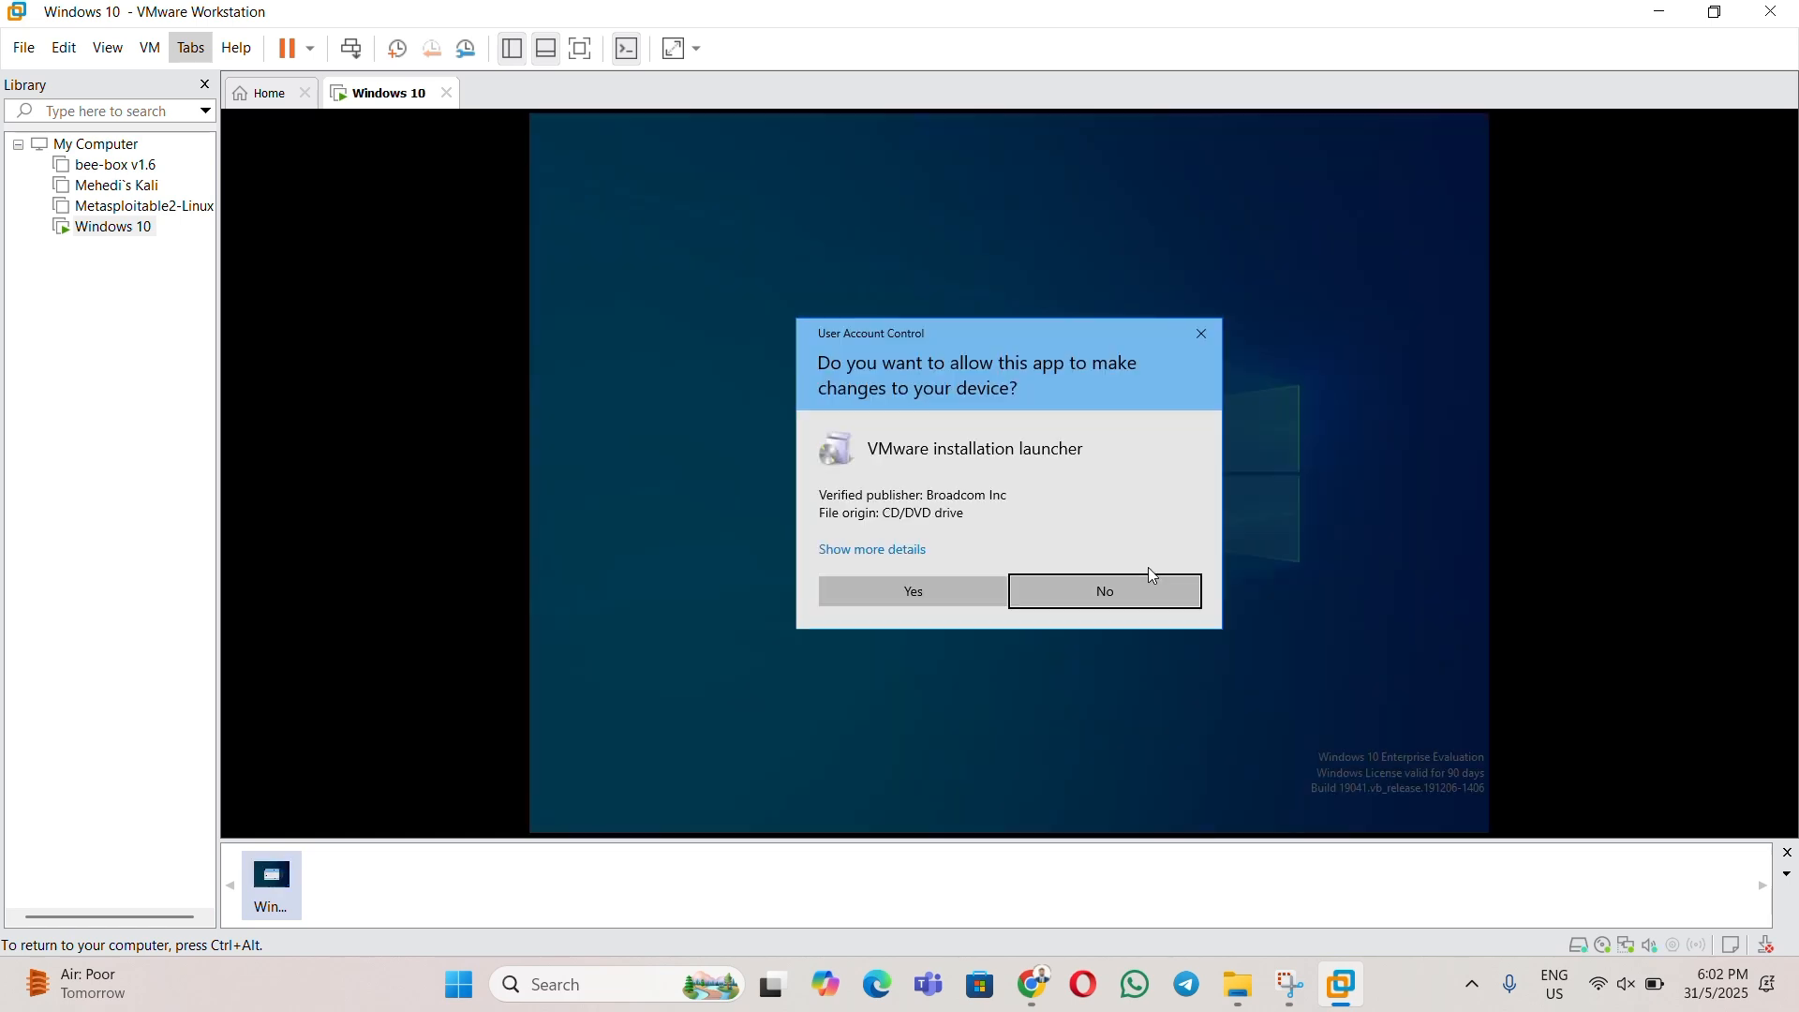
left_click(935, 592)
left_click(934, 592)
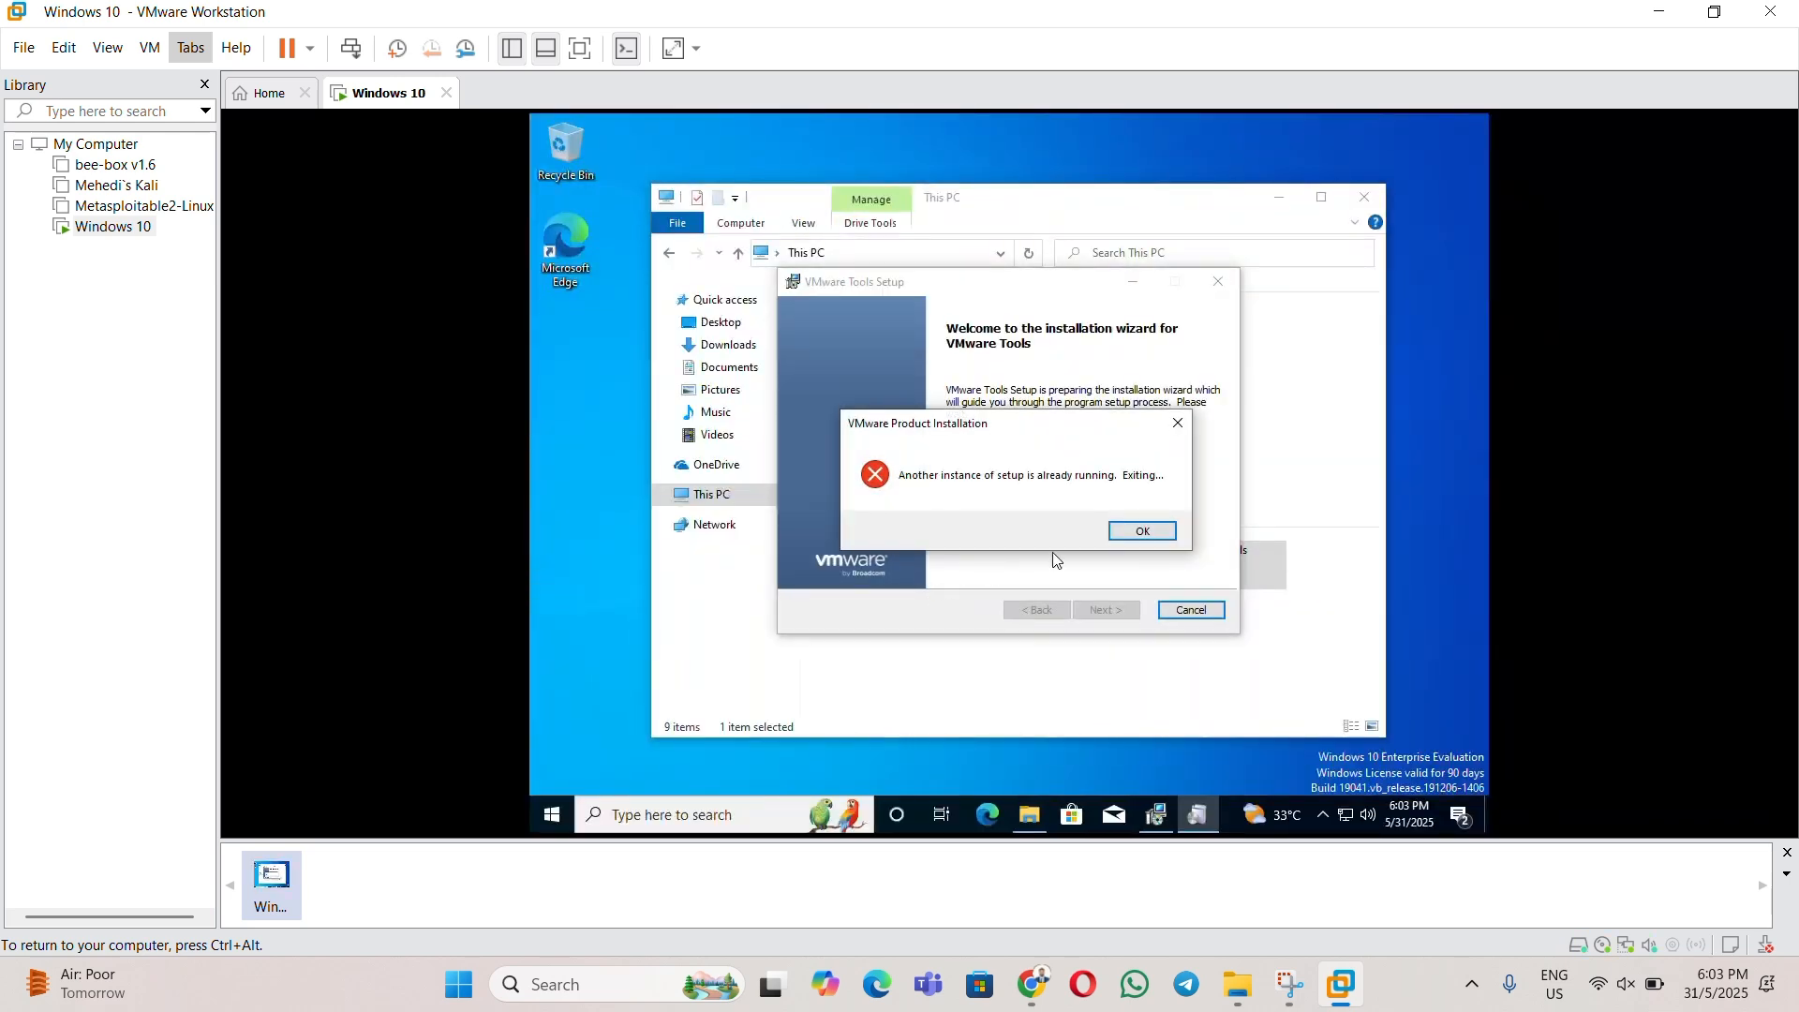
- Dismiss the duplicate-setup error and start a Complete-type VMware Tools installation
left_click(1143, 532)
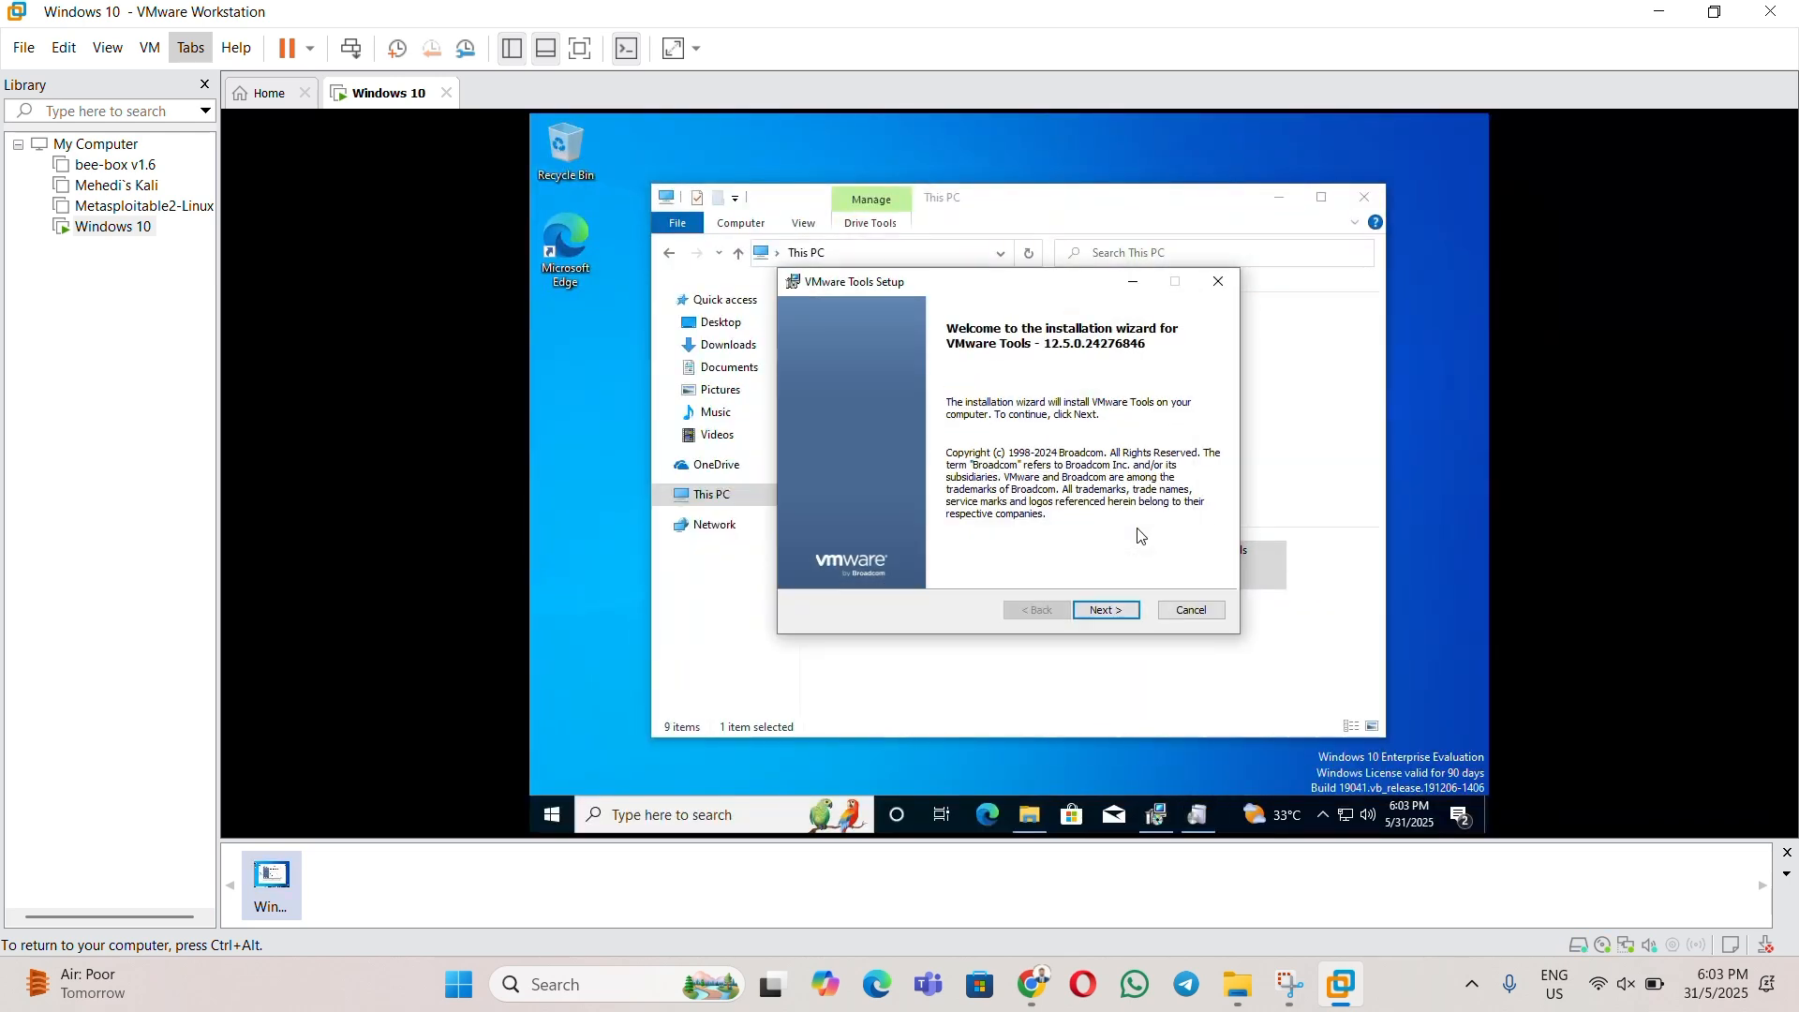
left_click(1119, 610)
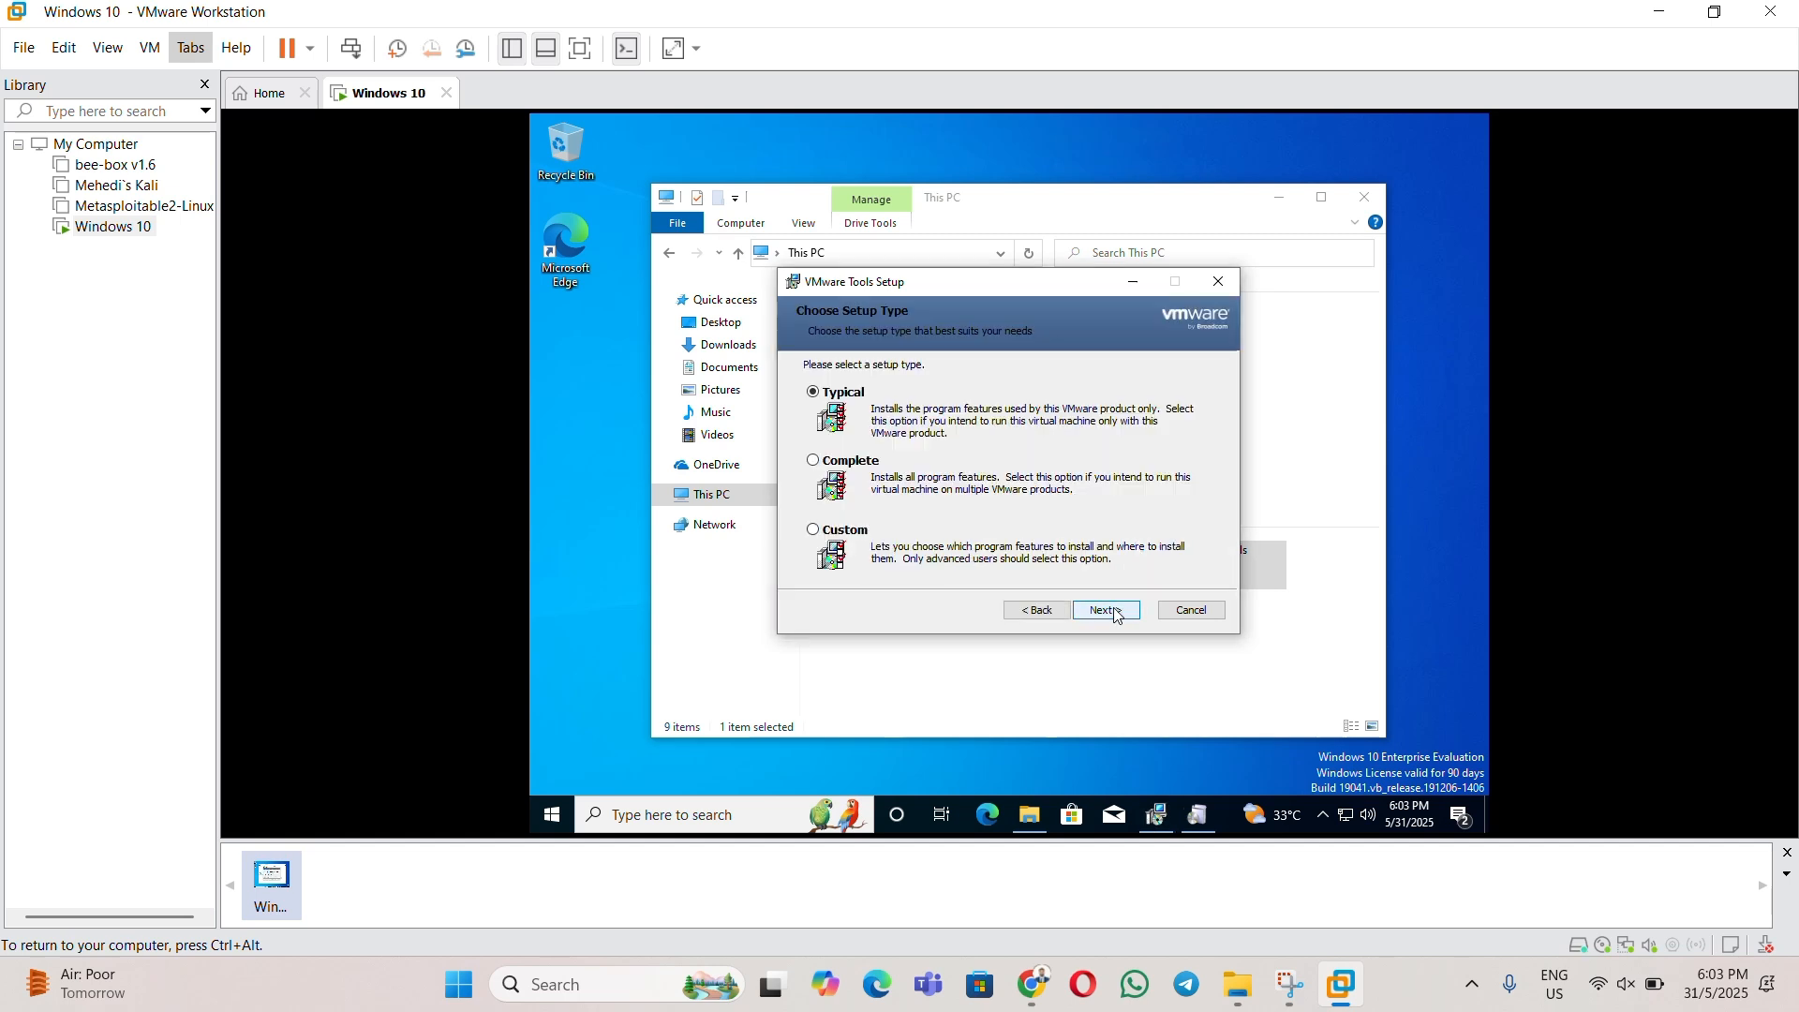
left_click(821, 469)
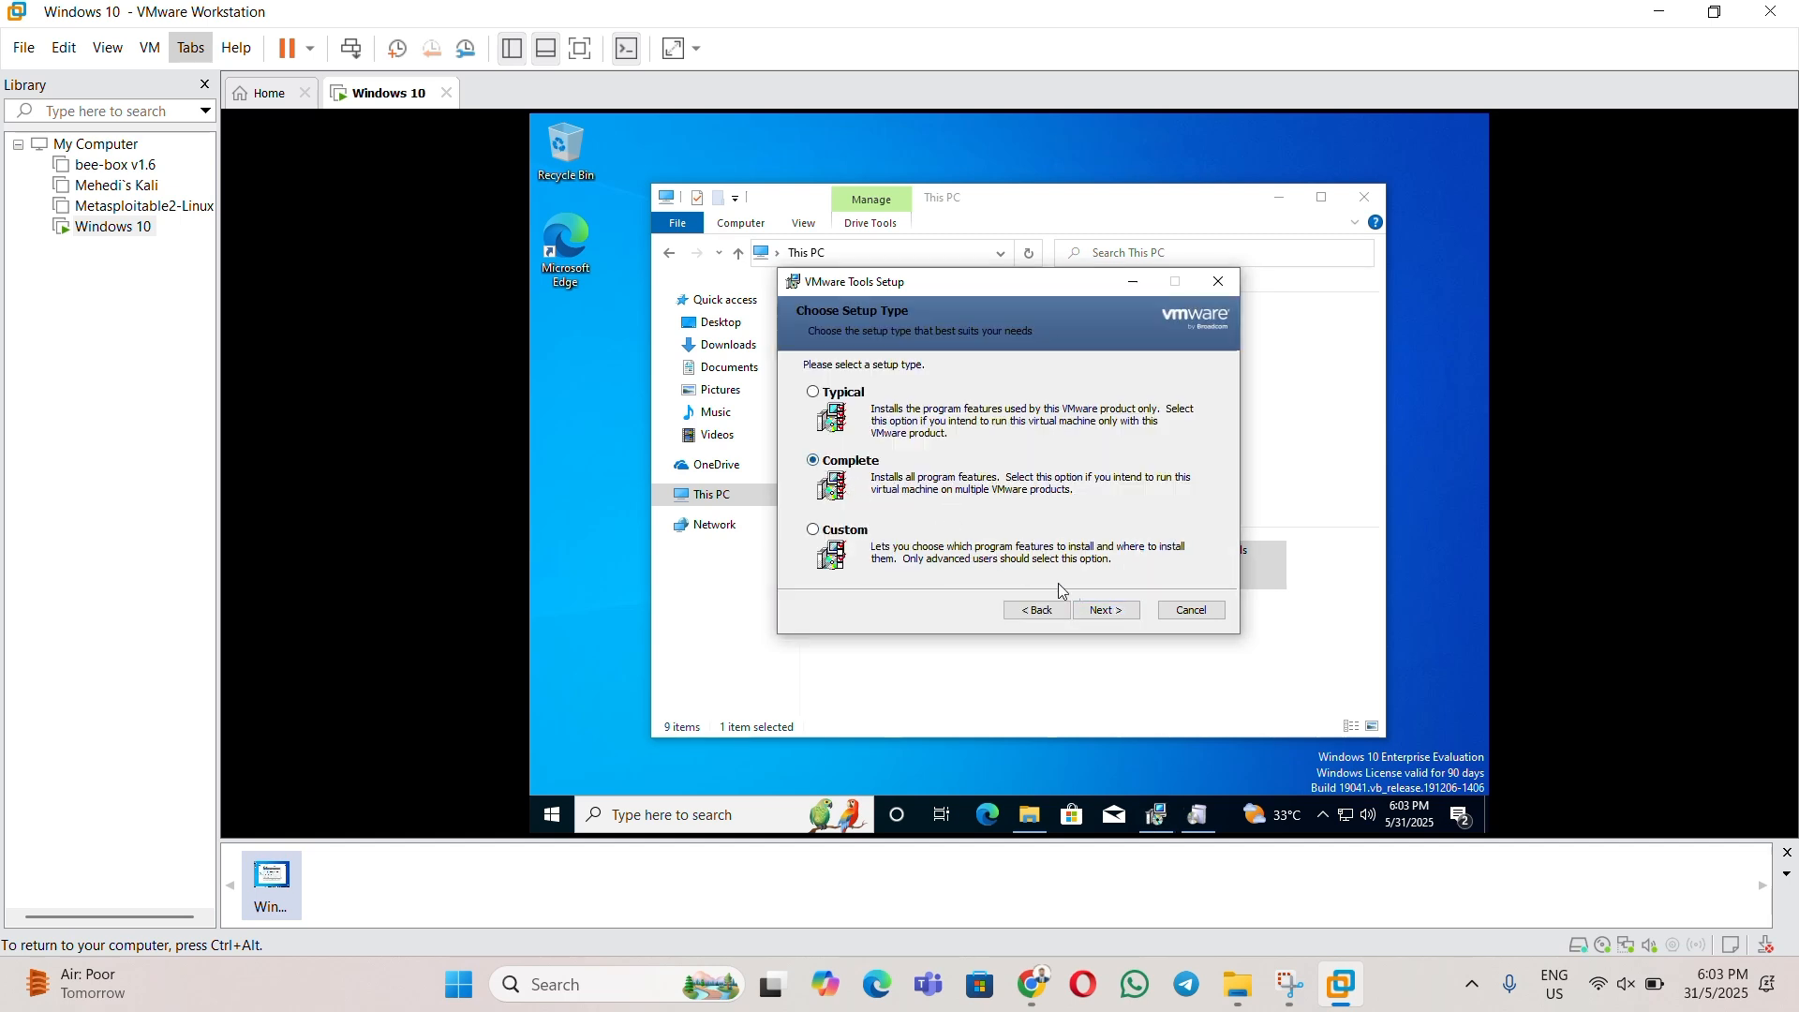
left_click(1113, 615)
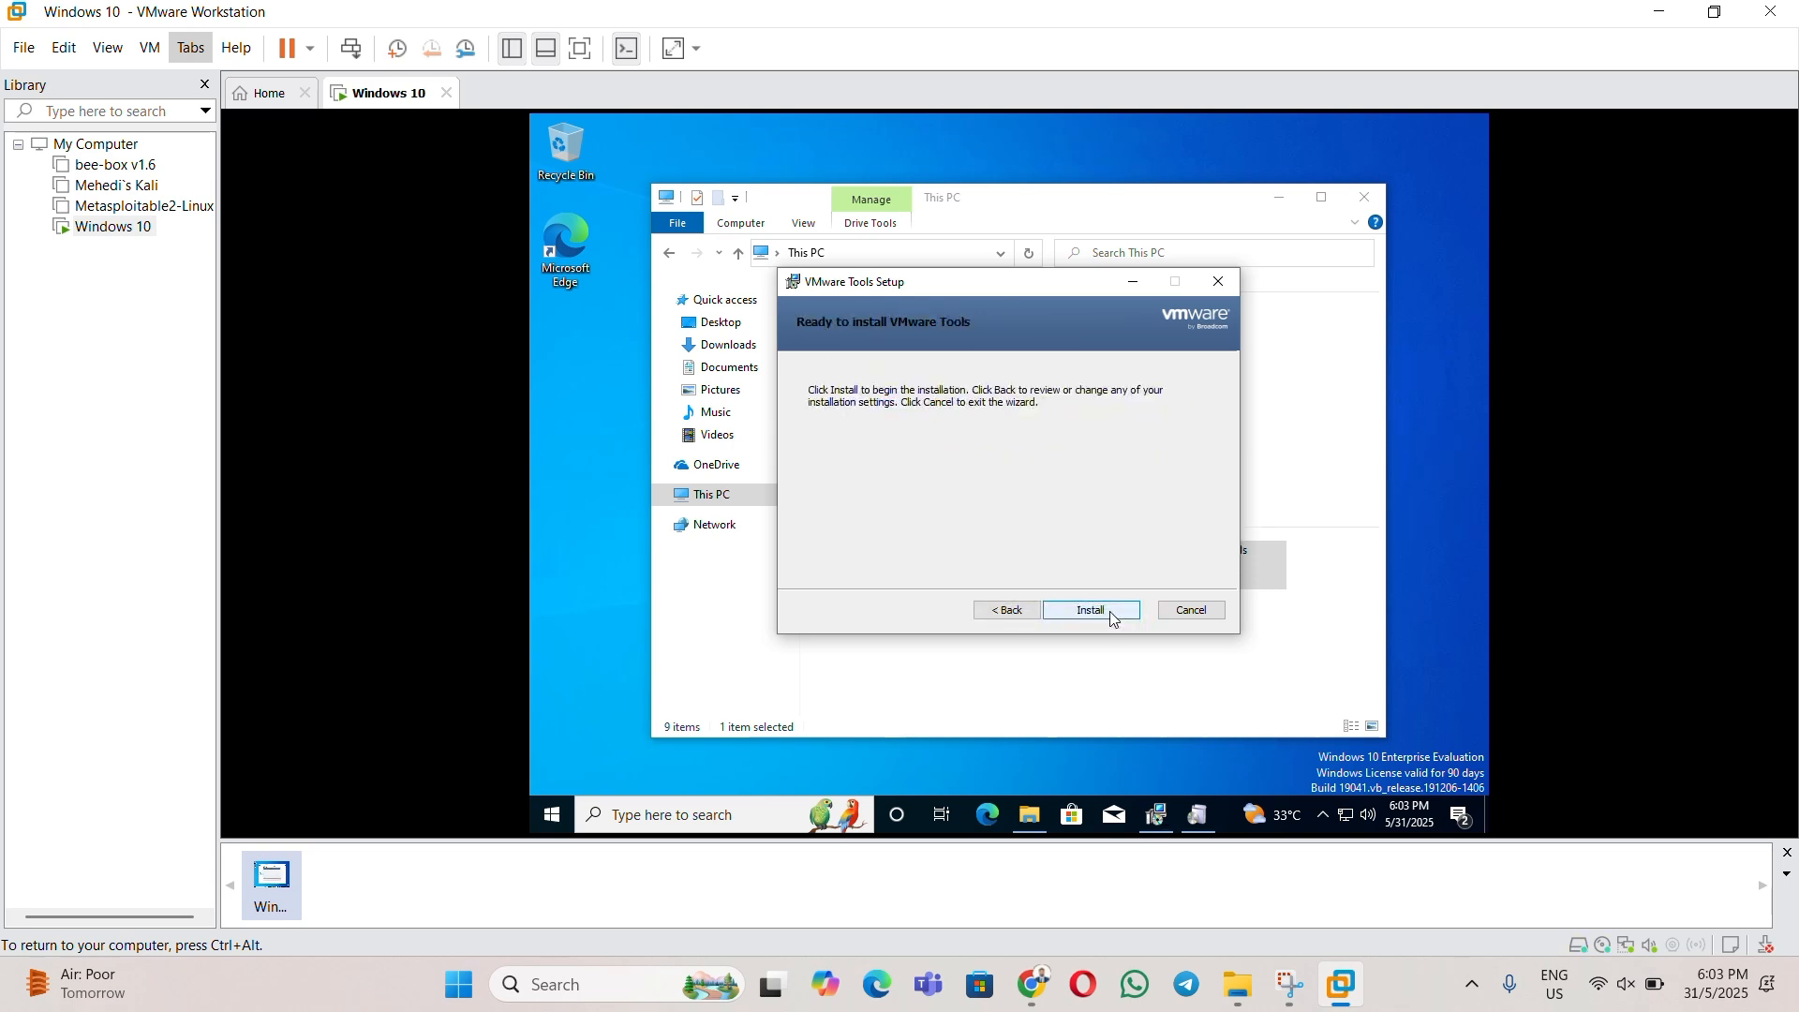
left_click(1110, 612)
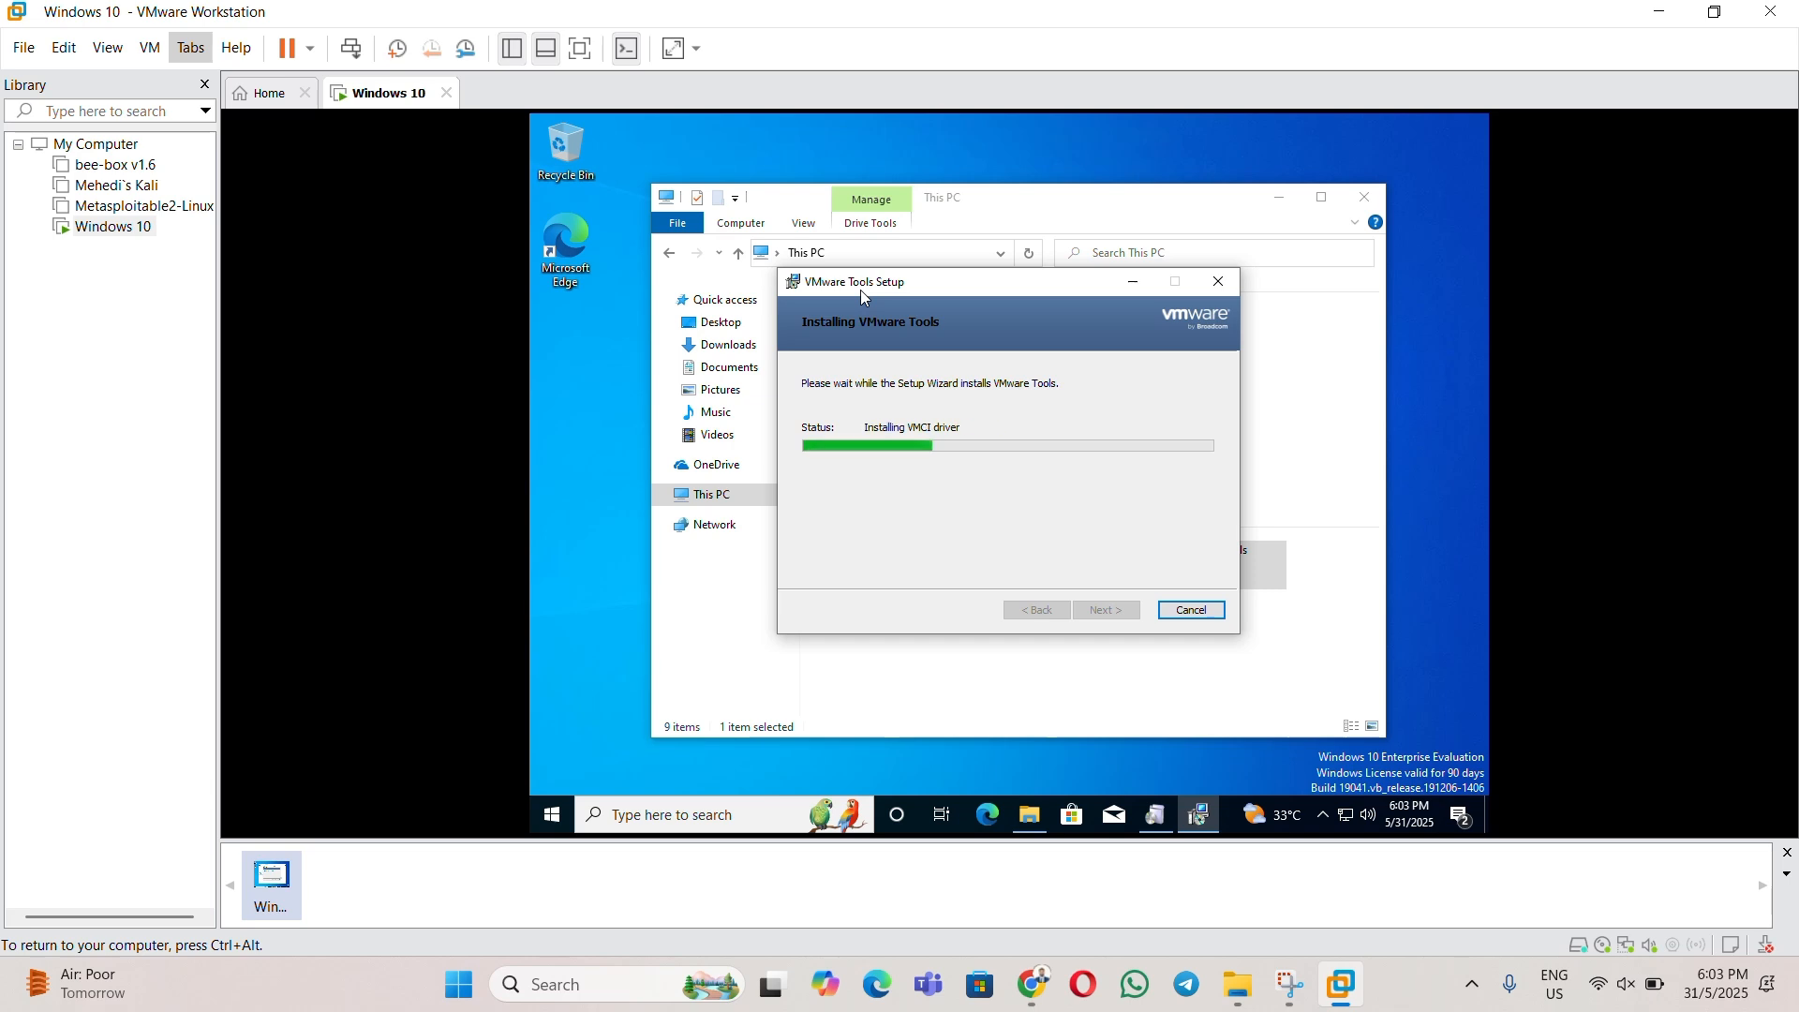
- Move the setup window aside and dismiss the second duplicate-setup error while installation finishes
left_click_drag(861, 290, 936, 297)
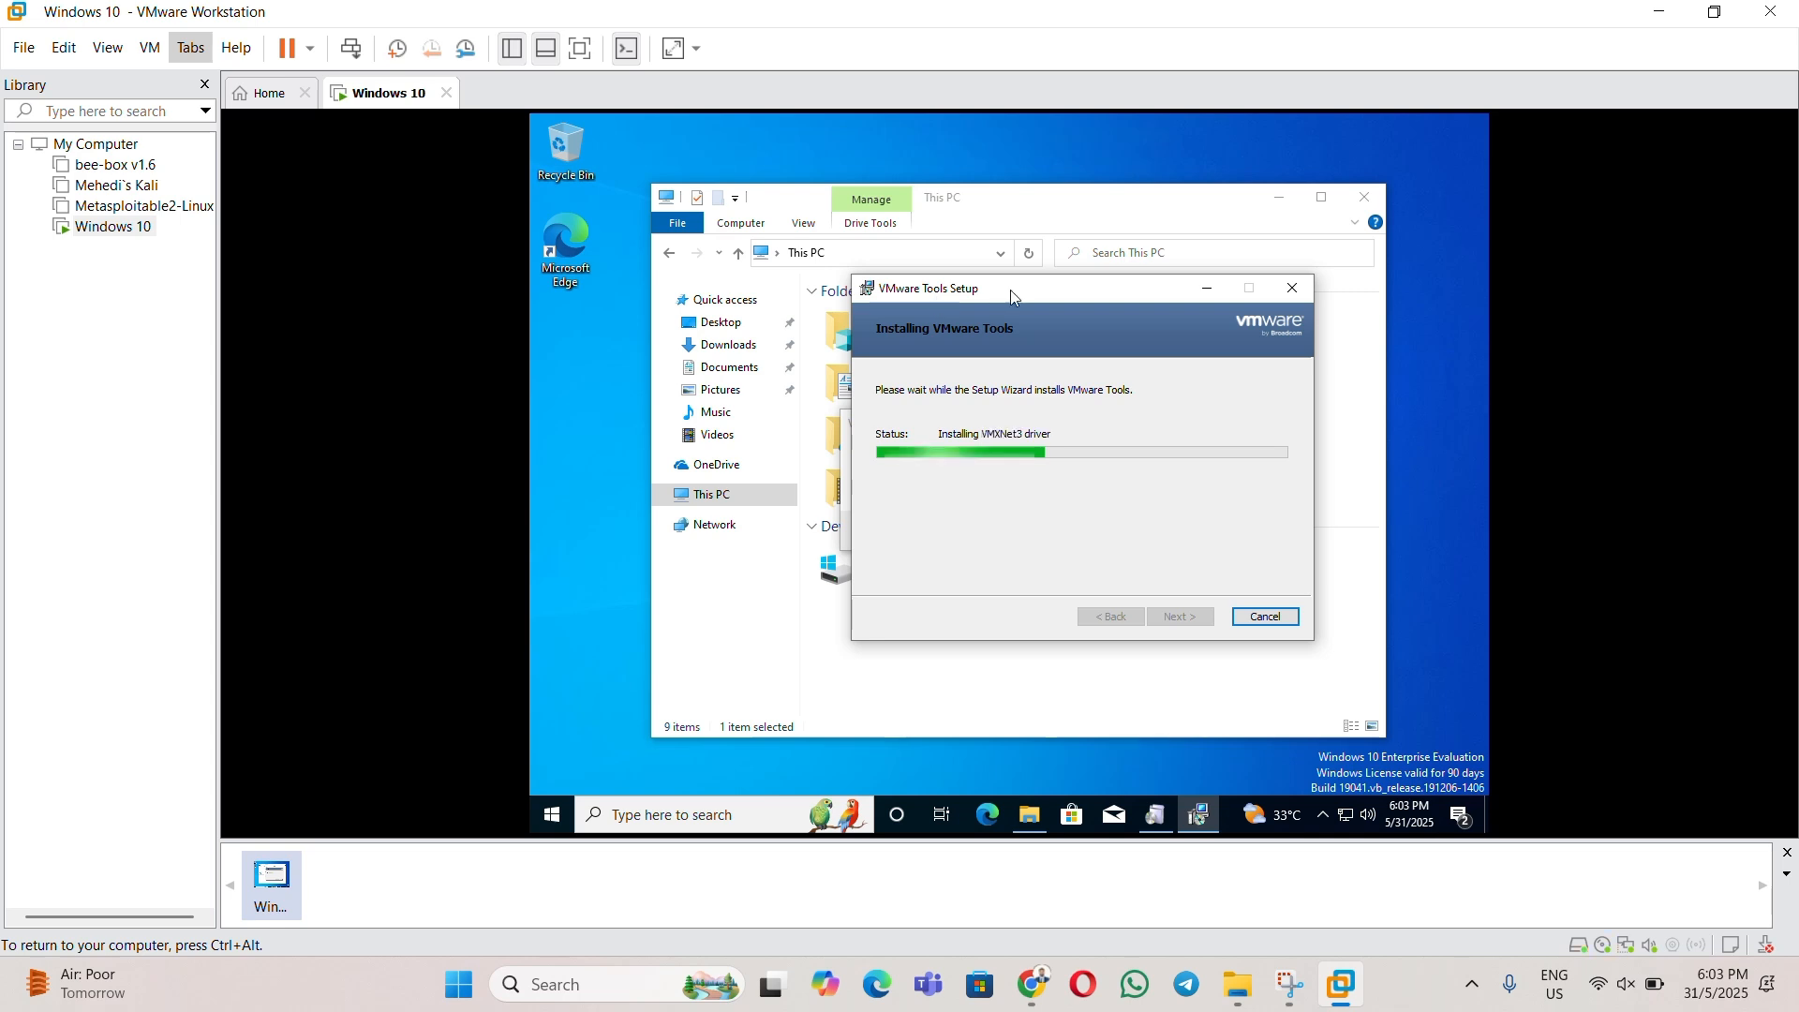
left_click_drag(1010, 289, 1261, 296)
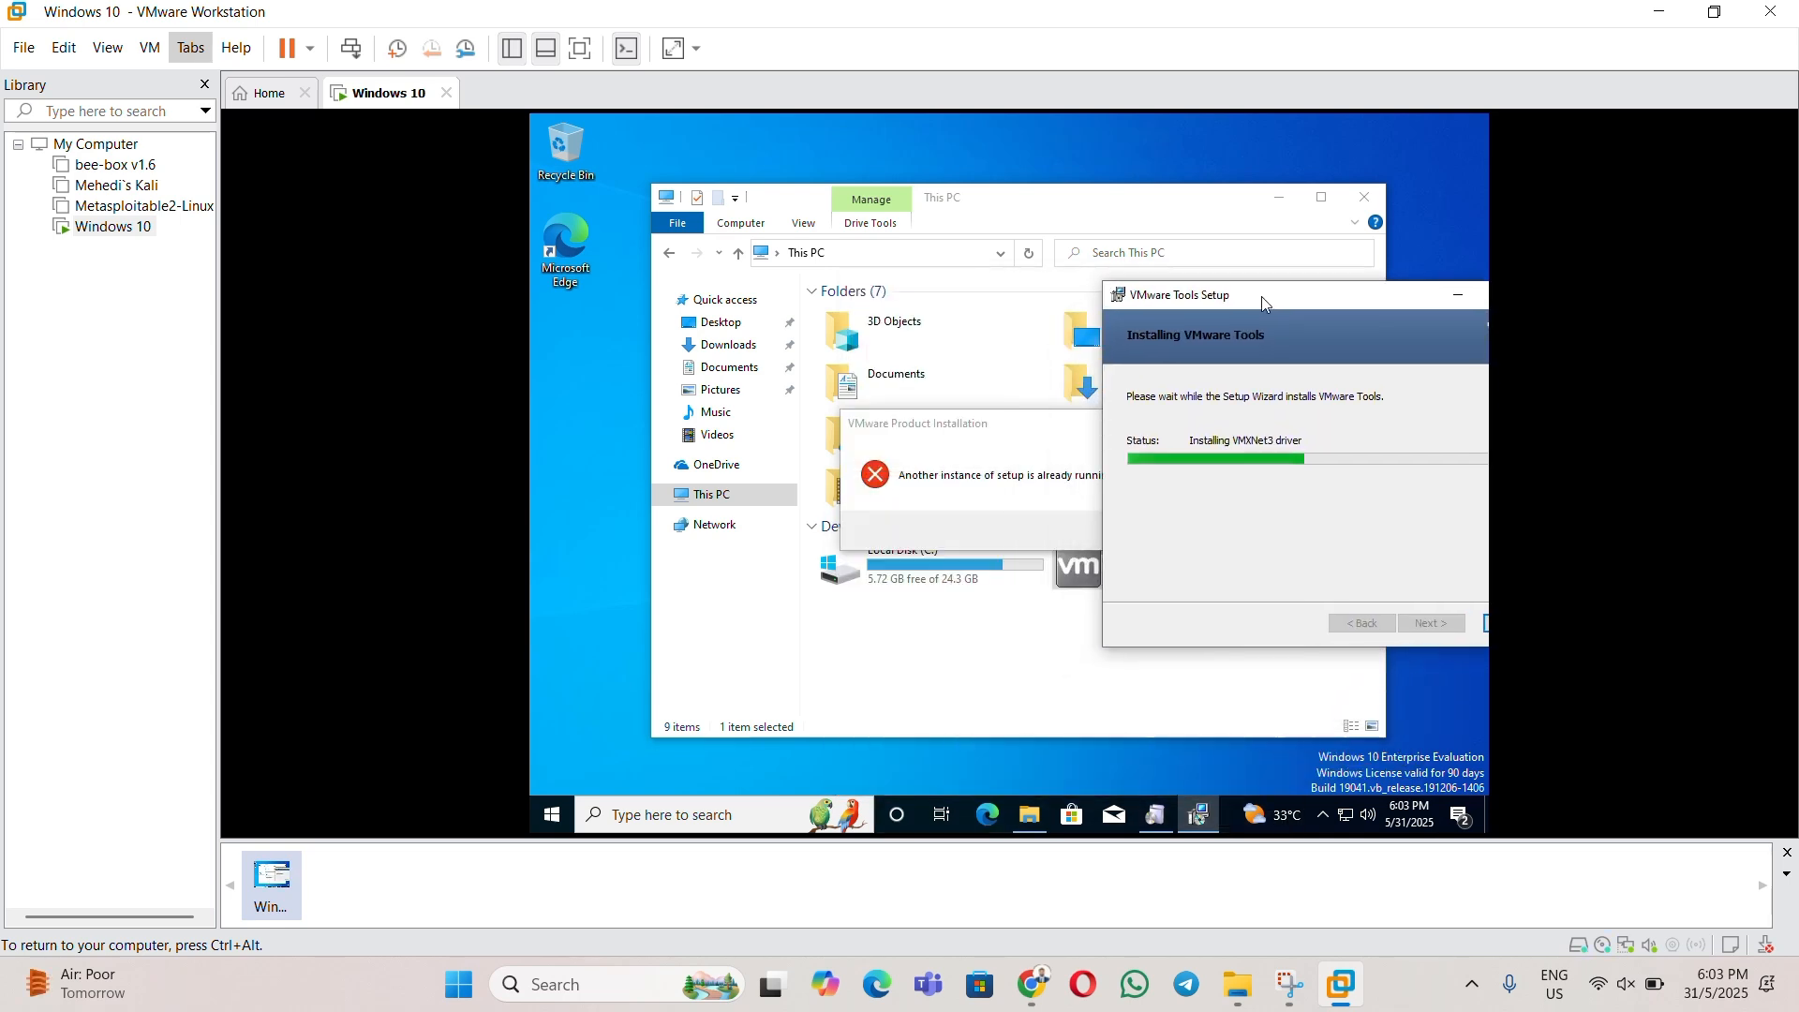
left_click(1010, 430)
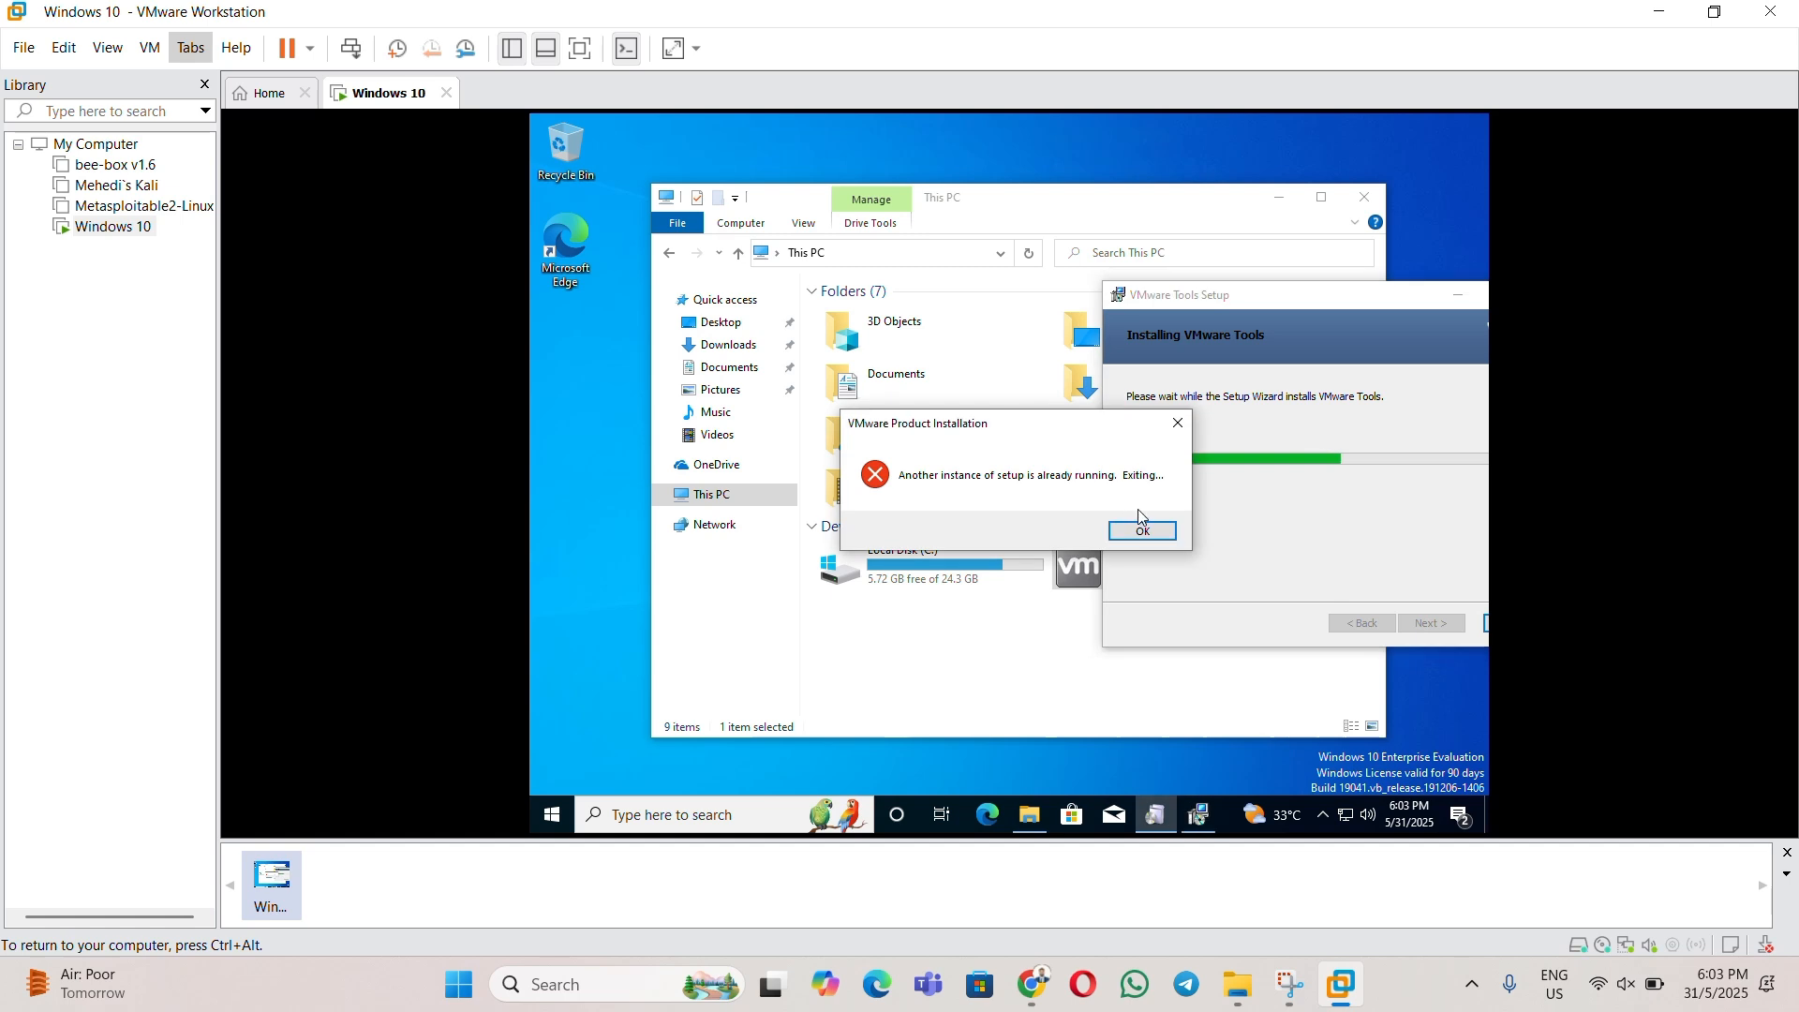
left_click(1143, 525)
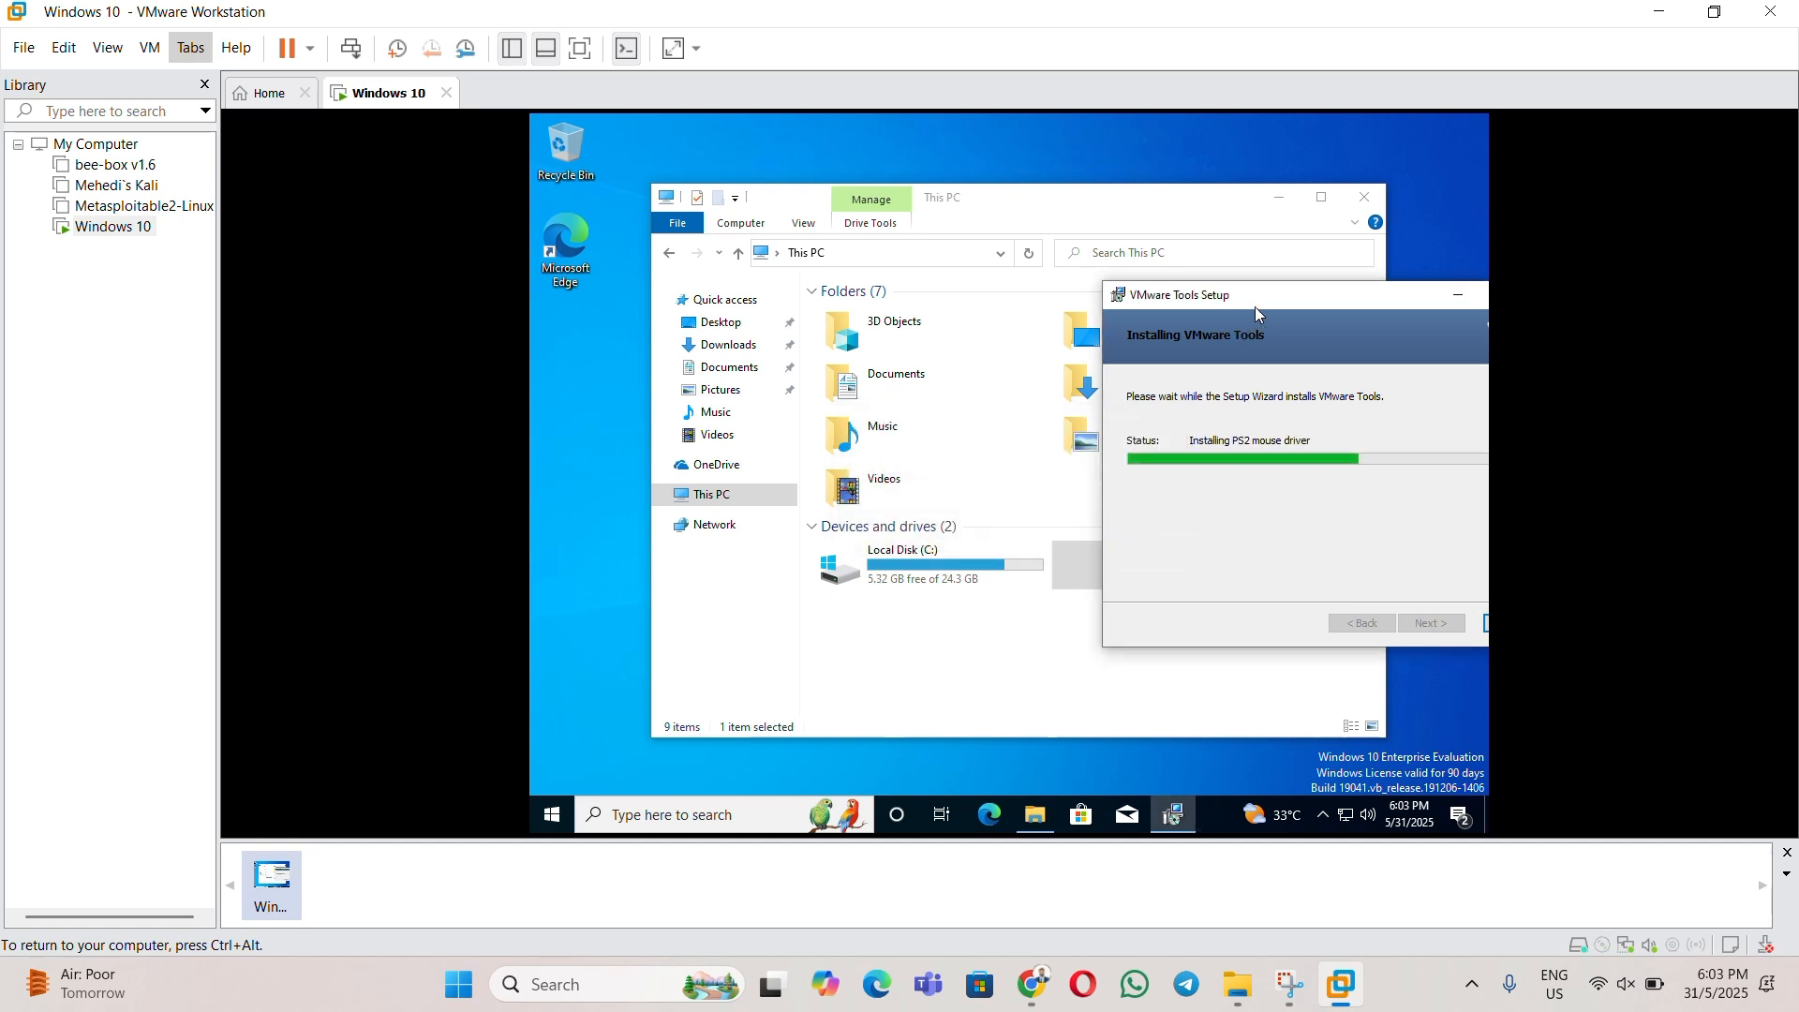
left_click_drag(1255, 307, 975, 301)
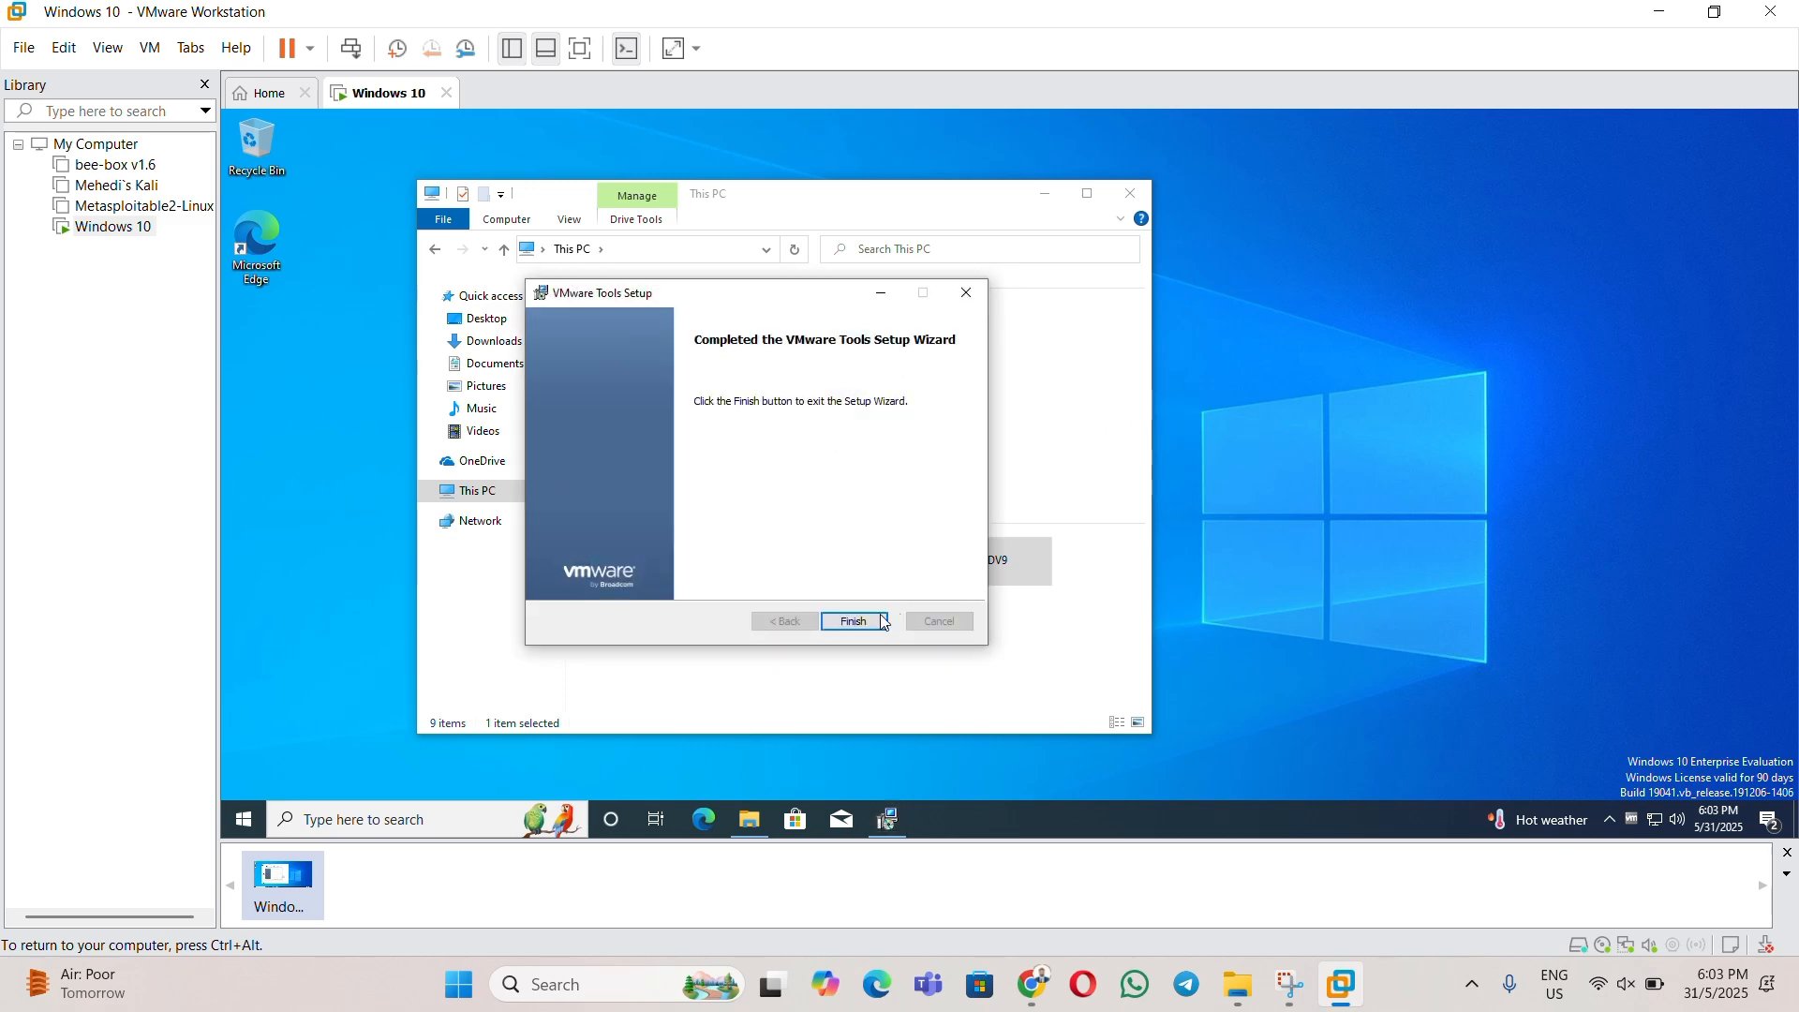
- Finish the VMware Tools Setup wizard and answer No to restarting the guest
left_click(886, 623)
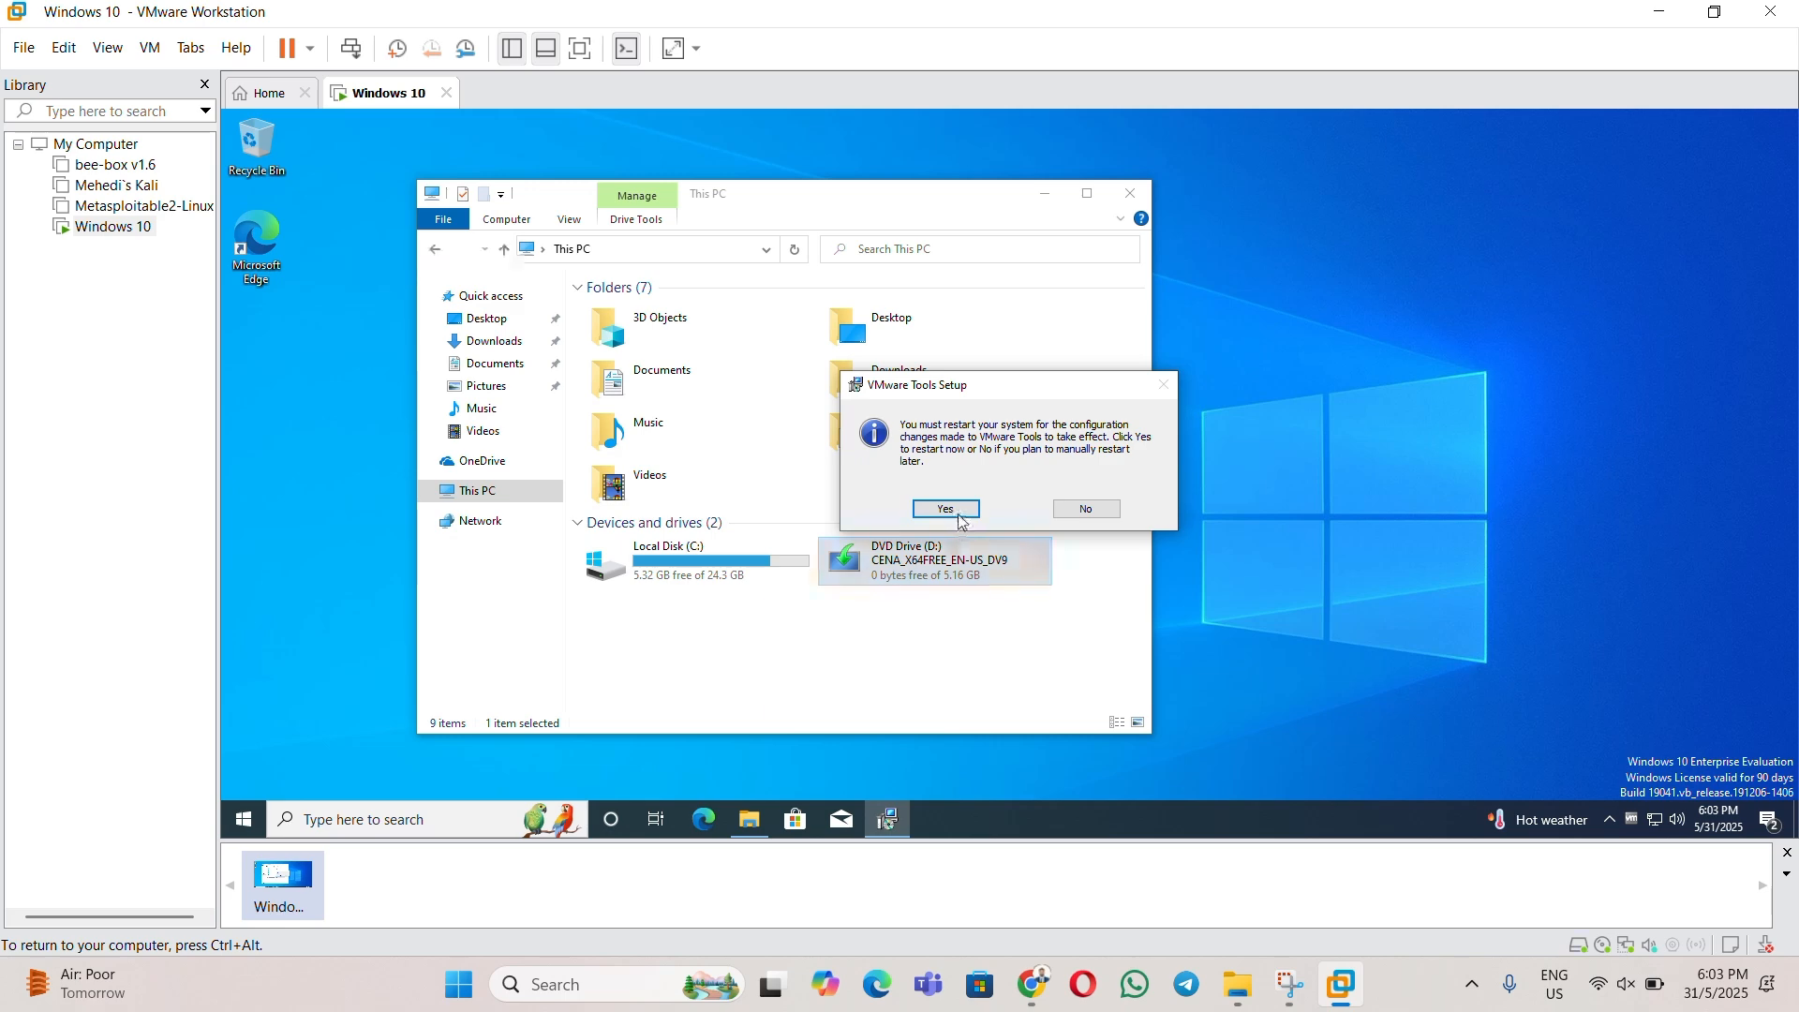
left_click(1089, 511)
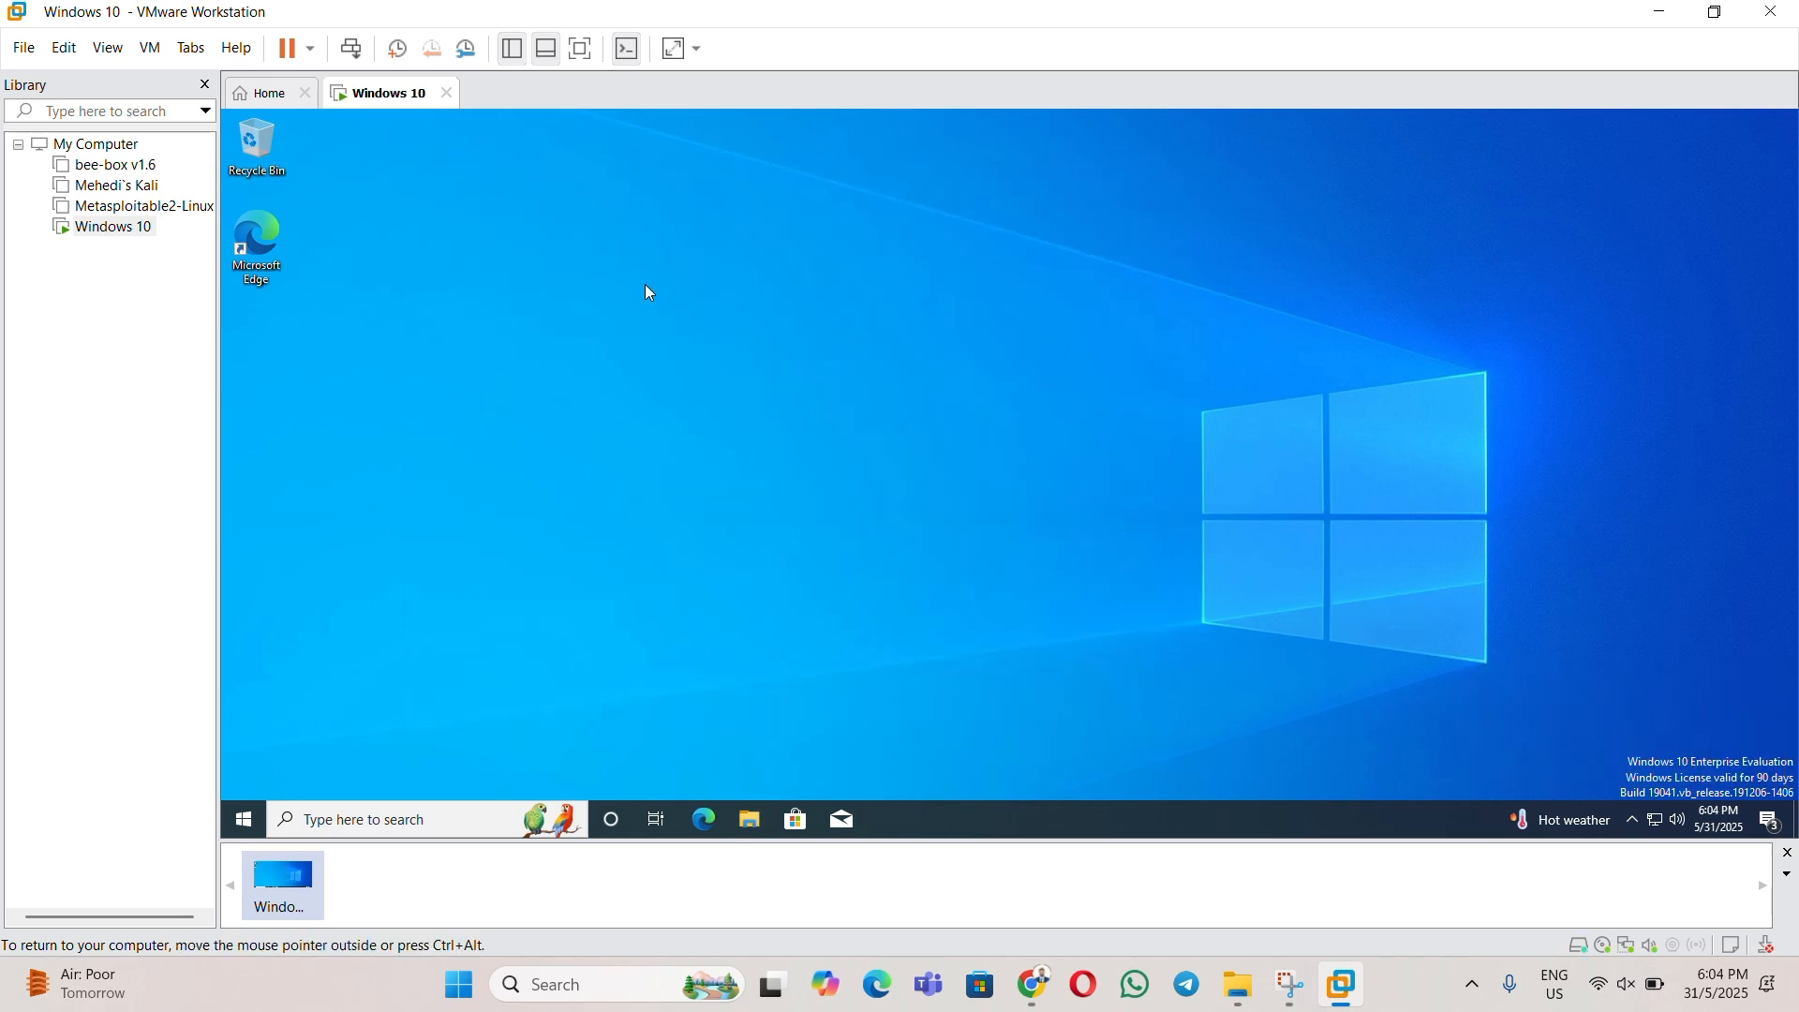